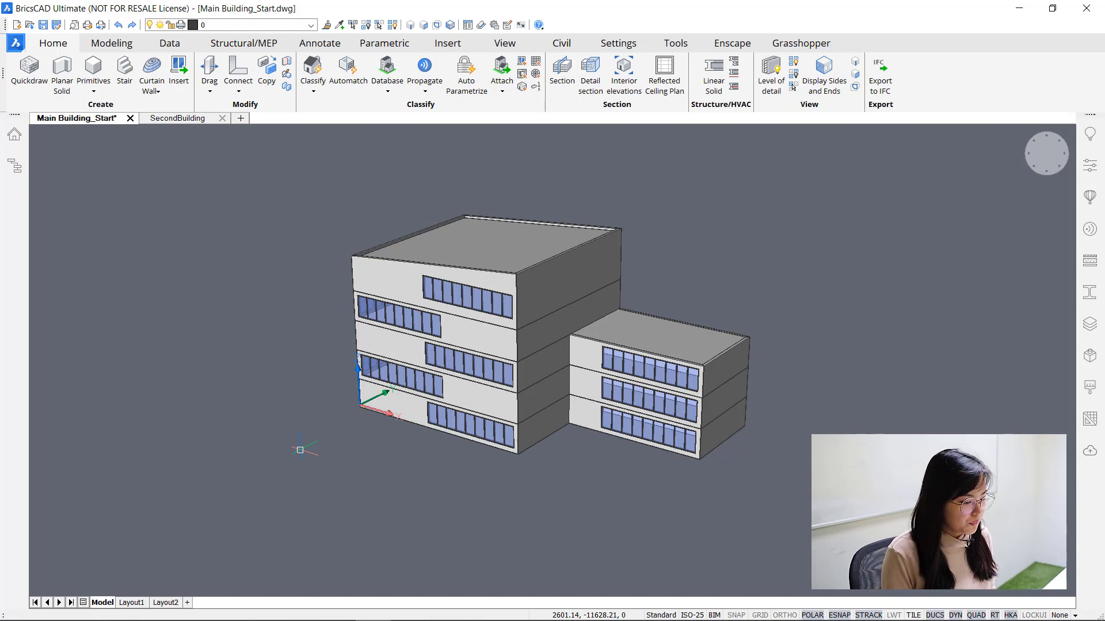
Open the structure browser and apply the bim configuration
left_click(221, 369)
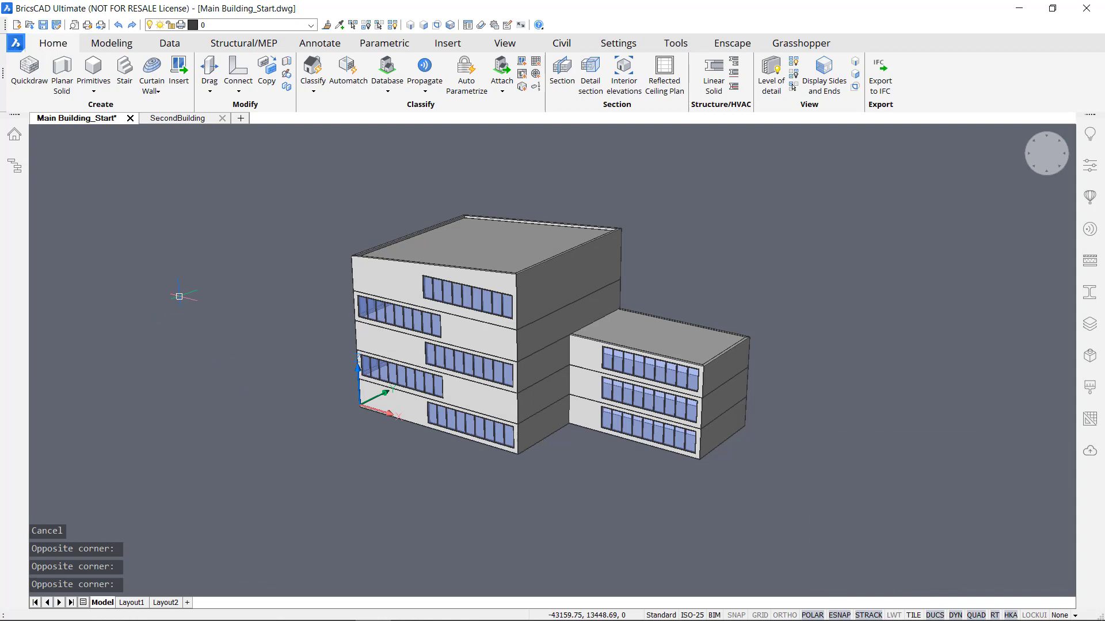
middle_click_drag(196, 297, 196, 296)
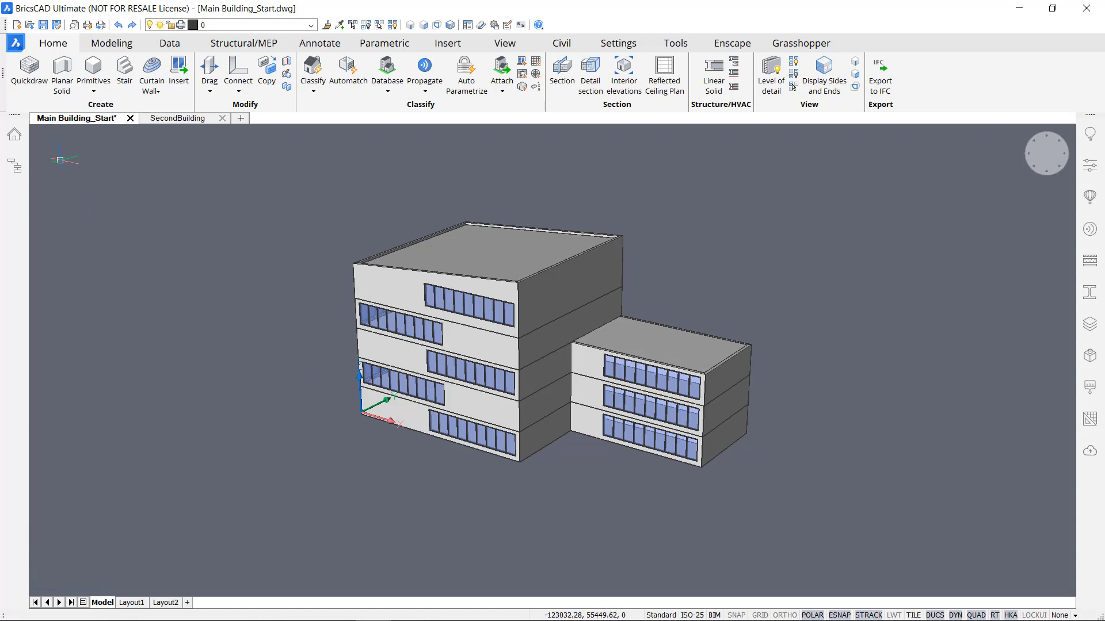
left_click(19, 168)
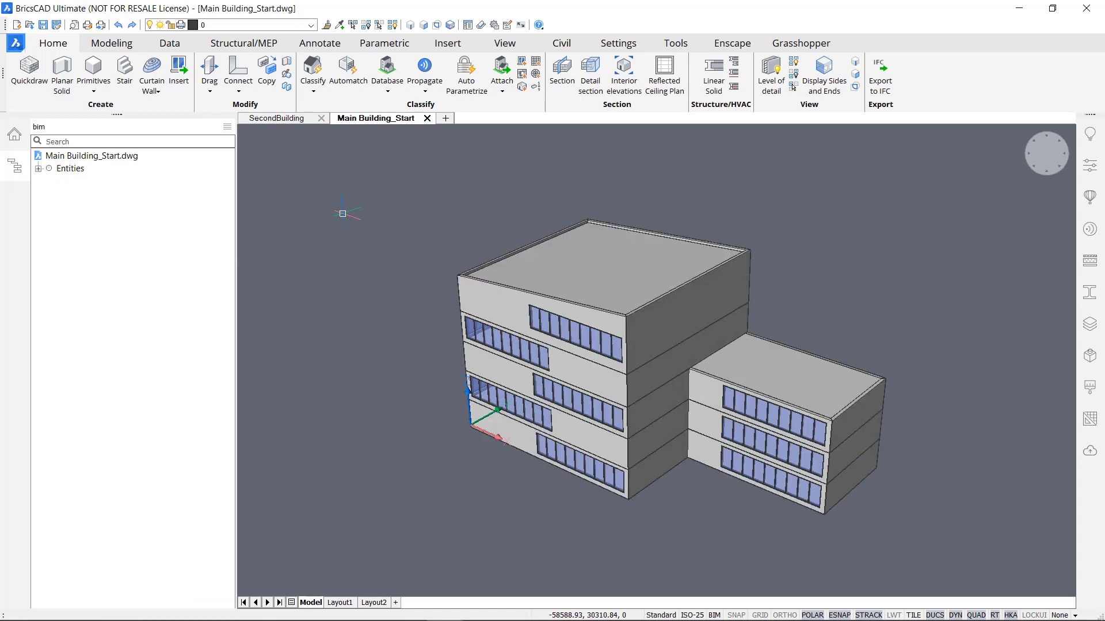
left_click(228, 129)
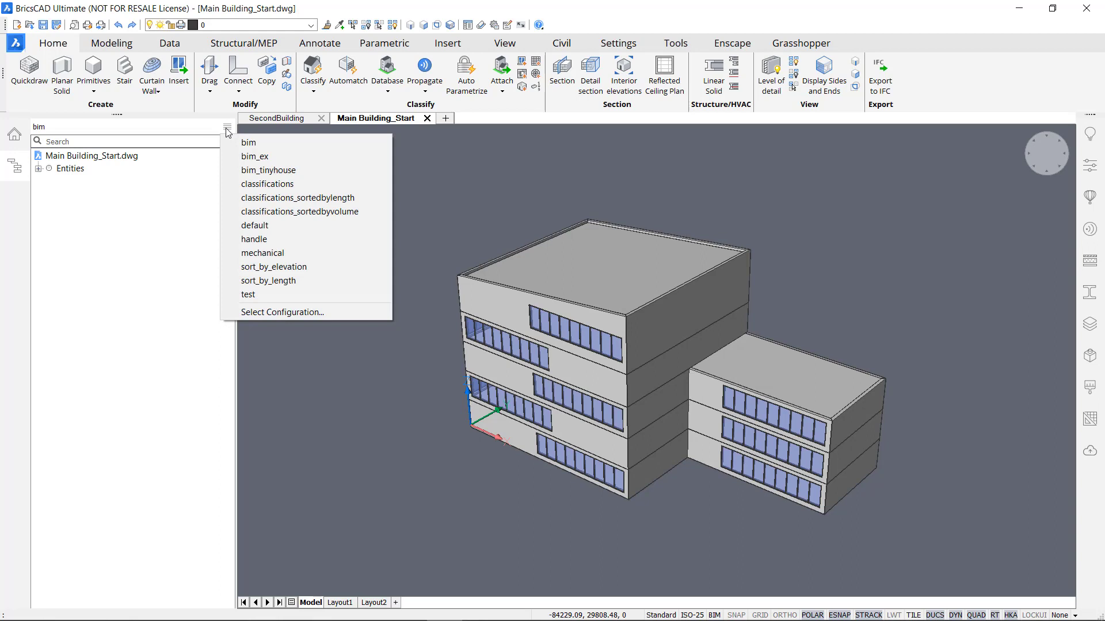
left_click(282, 144)
Look through the available structure tree configuration files without loading one
left_click(227, 128)
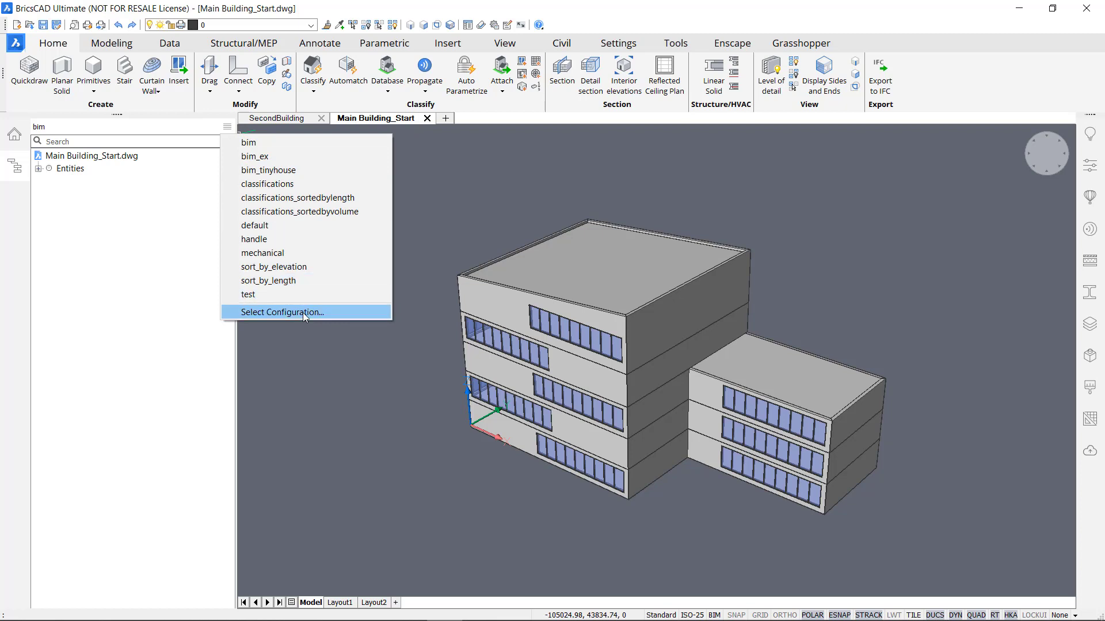
left_click(336, 311)
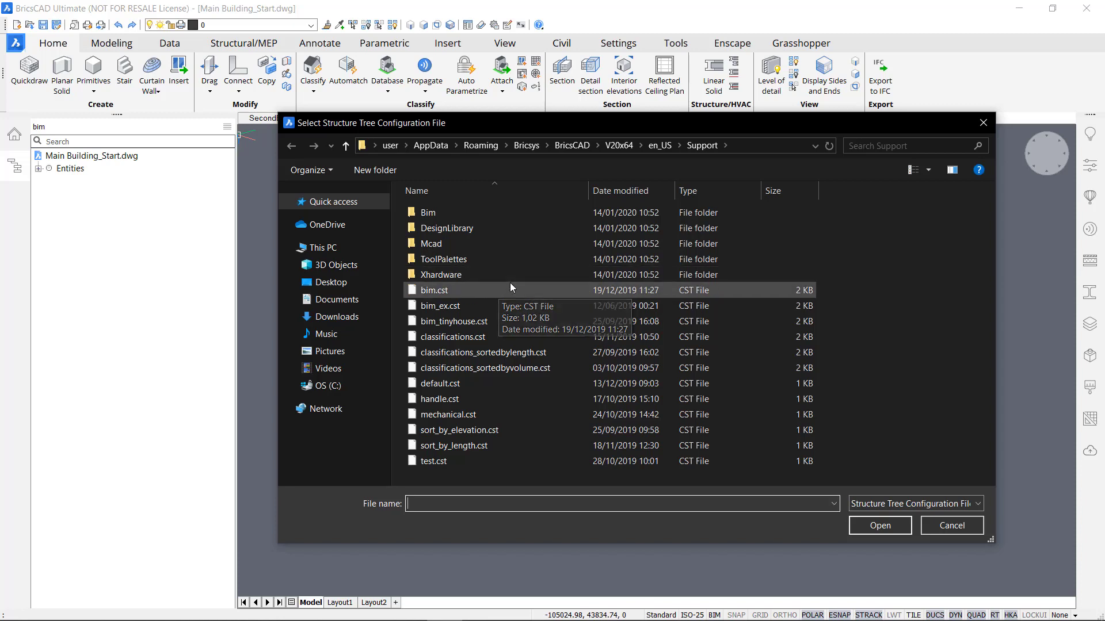
left_click(952, 525)
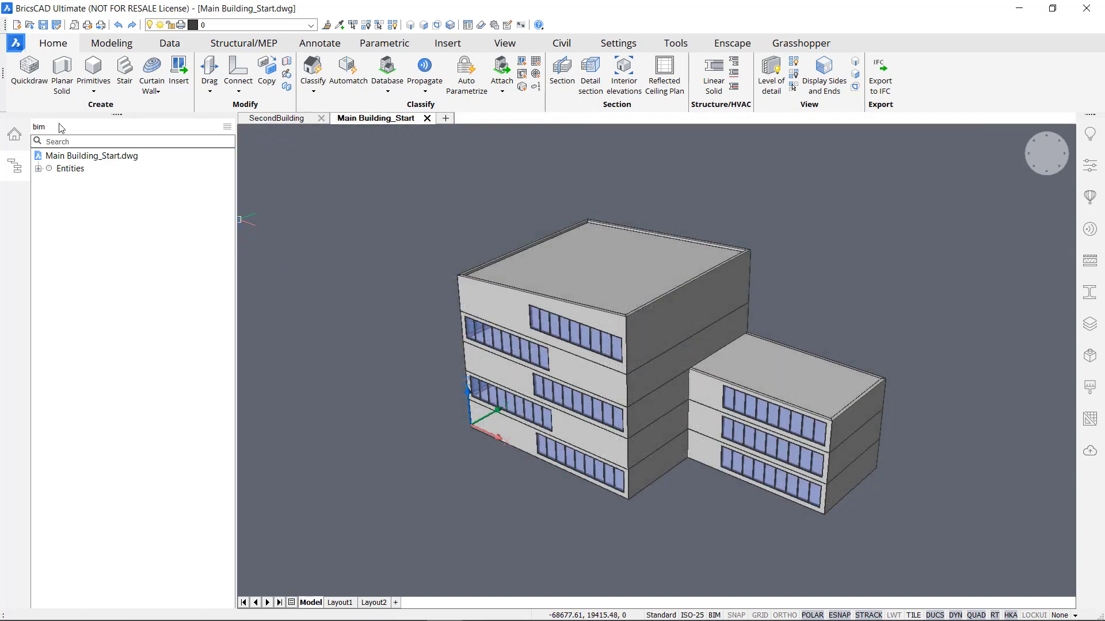
Expand the Entities group and highlight its 3D solids, then its block references, in the model
left_click(38, 169)
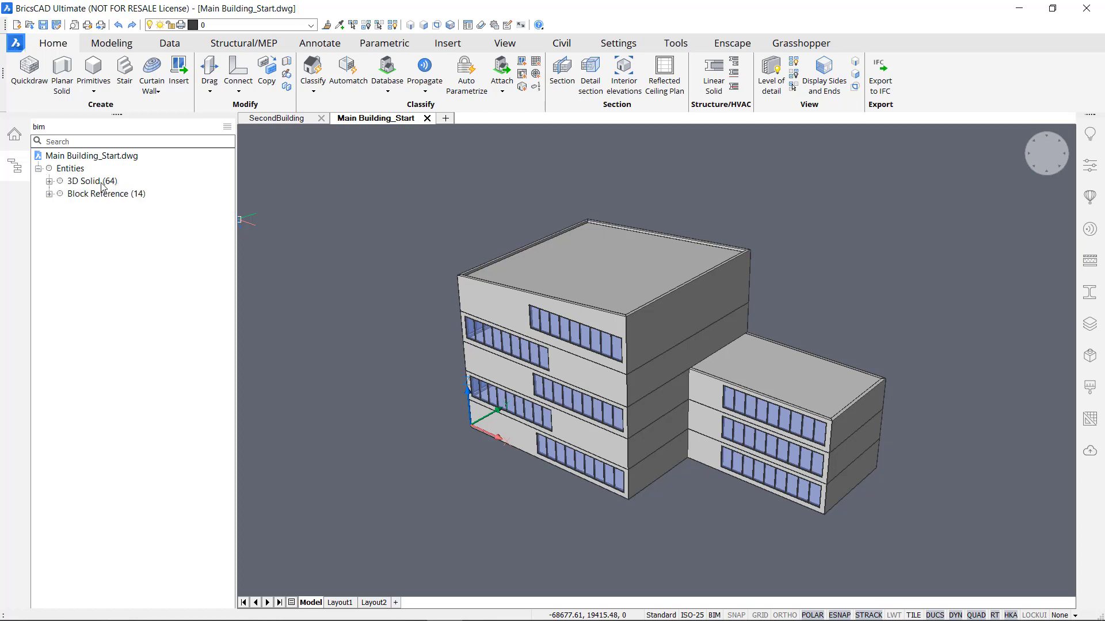
left_click(92, 182)
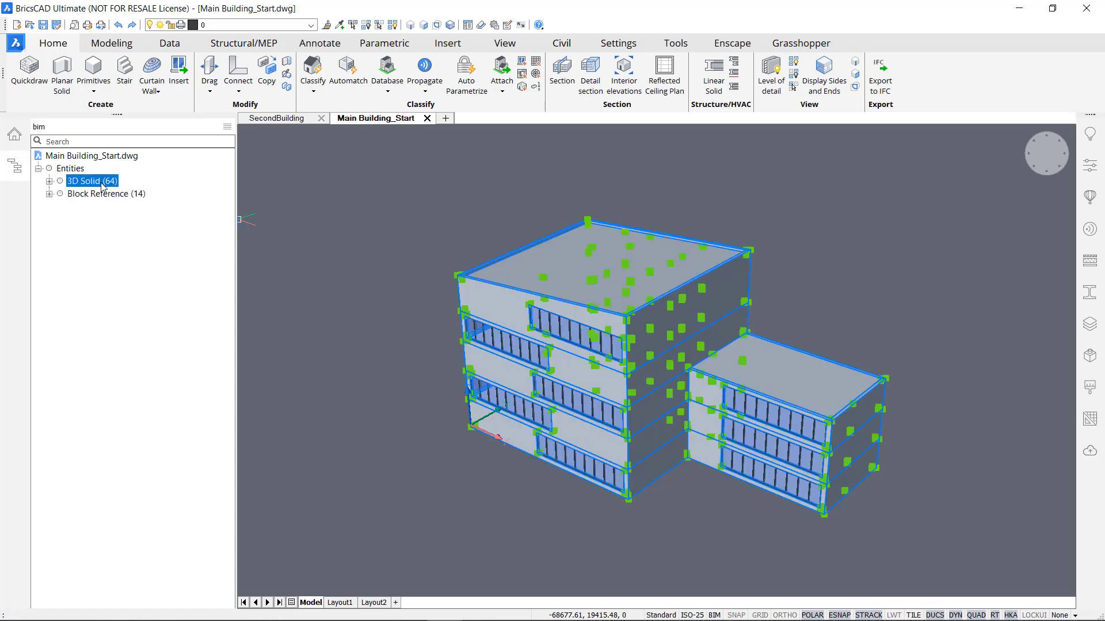
left_click(103, 195)
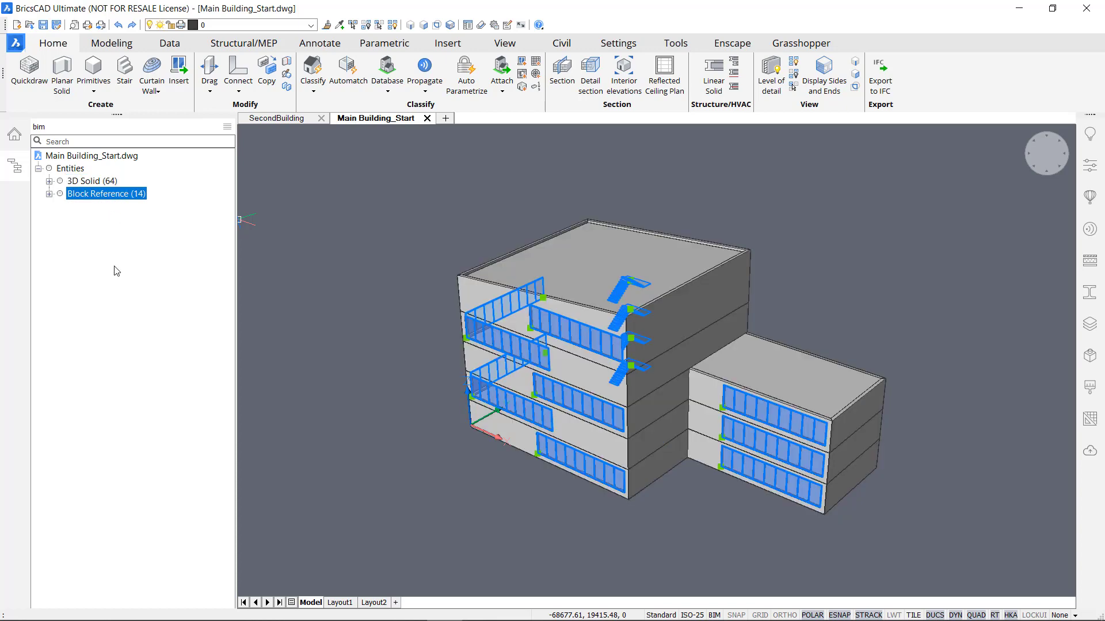
left_click(300, 246)
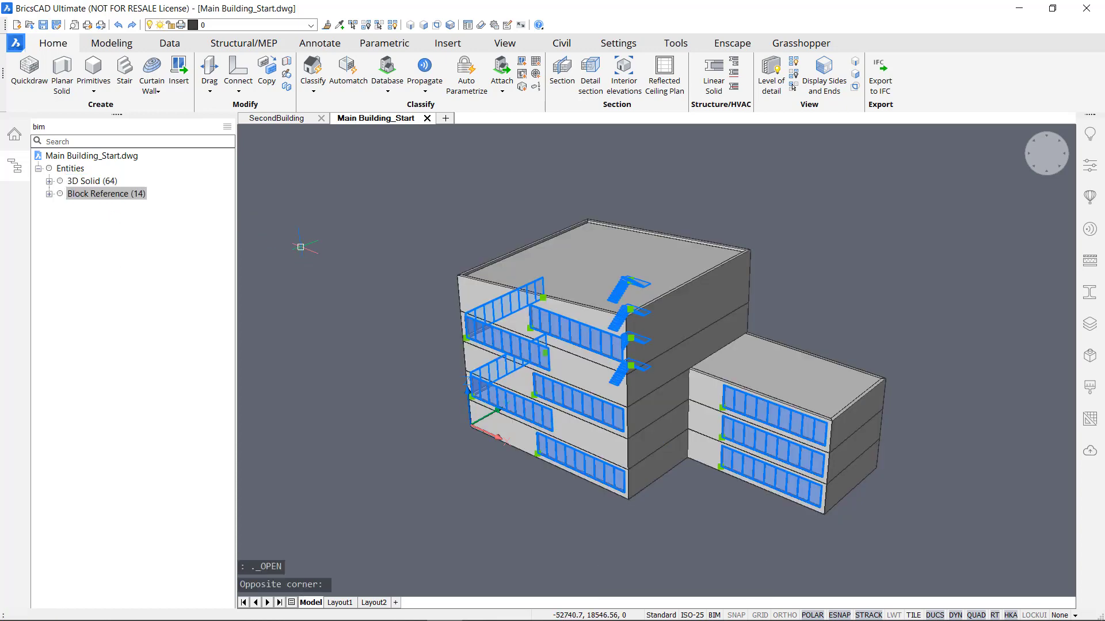
key("Escape")
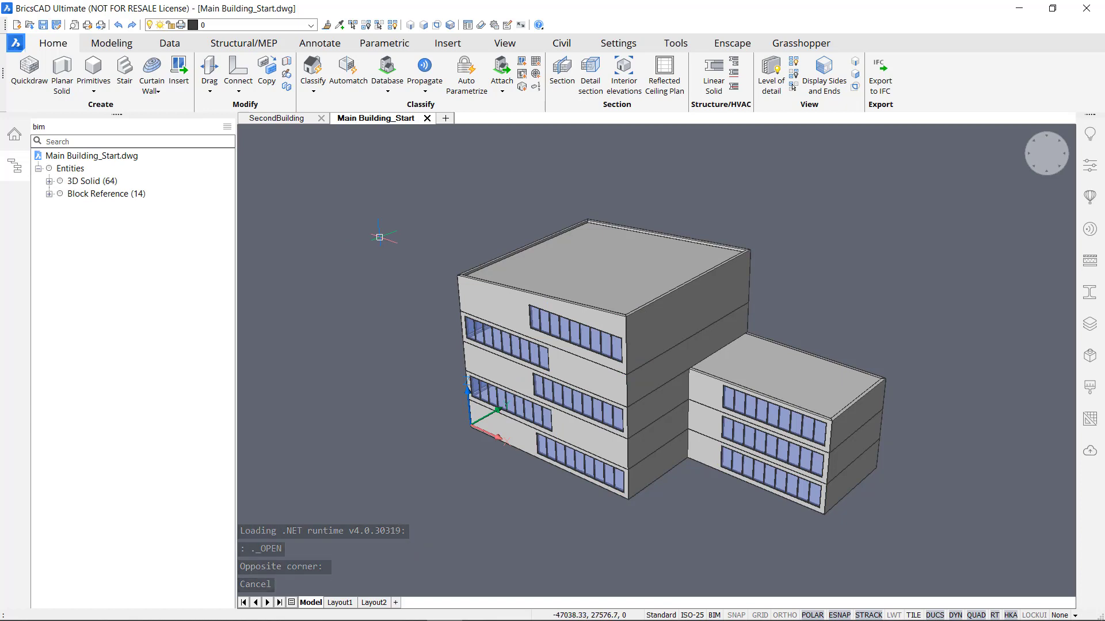
Classify the top slabs of the taller and the lower building volumes as Roof
middle_click_drag(379, 237, 327, 217)
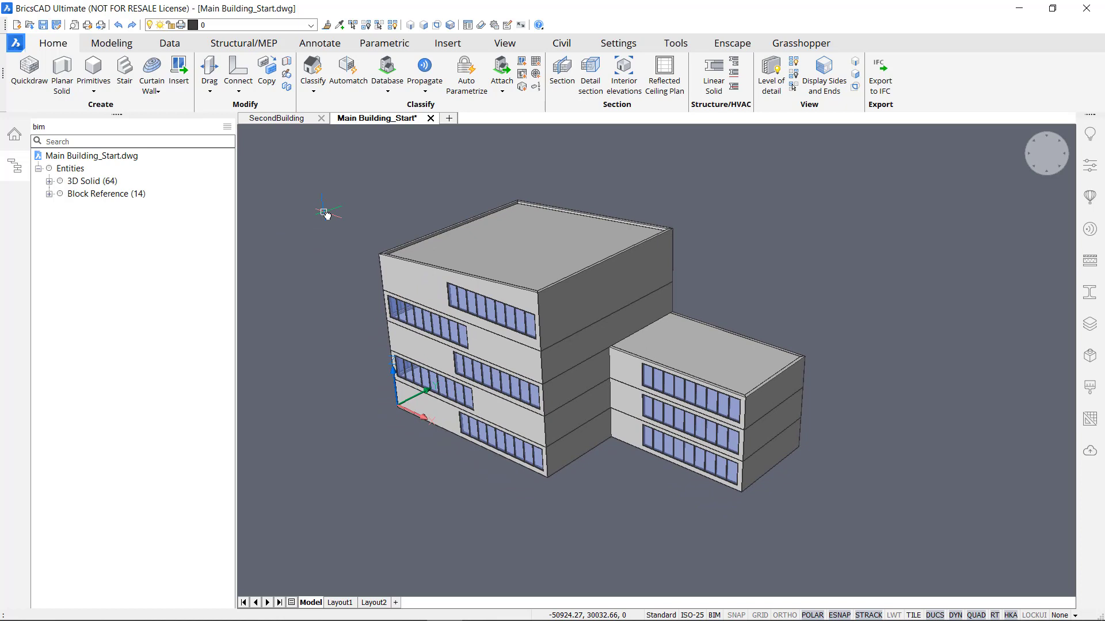
left_click(503, 239)
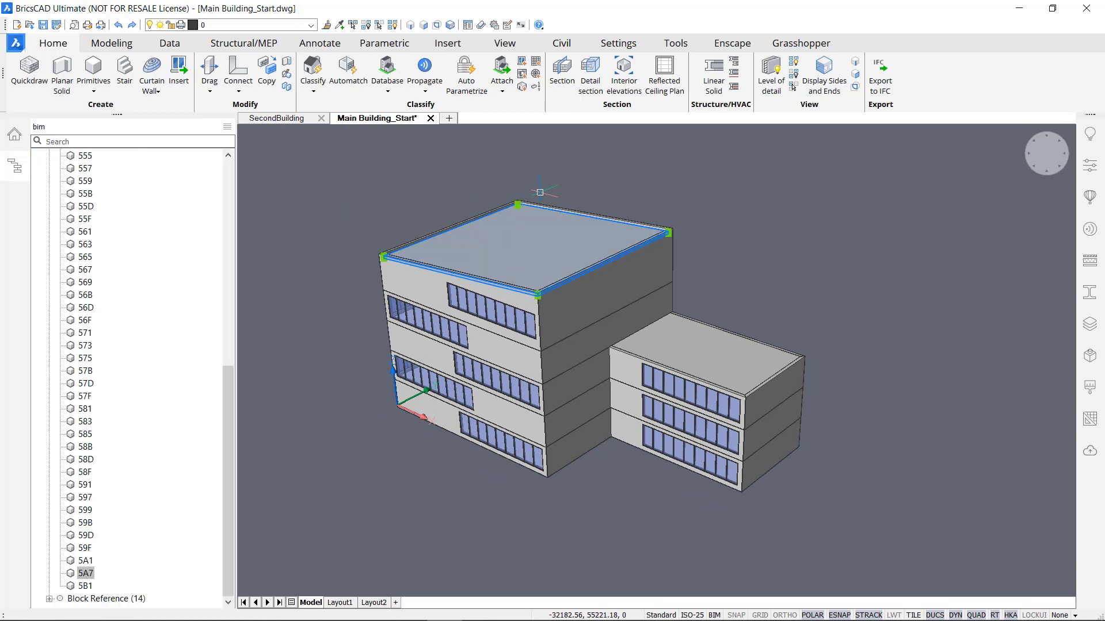
left_click(725, 349)
mouse_move(752, 360)
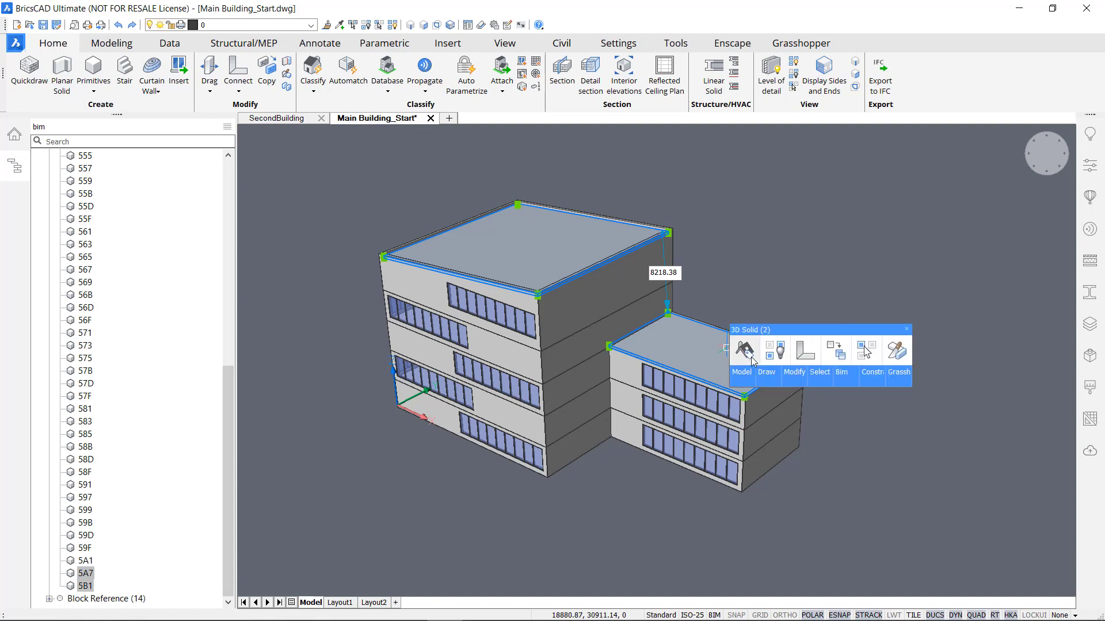
mouse_move(839, 384)
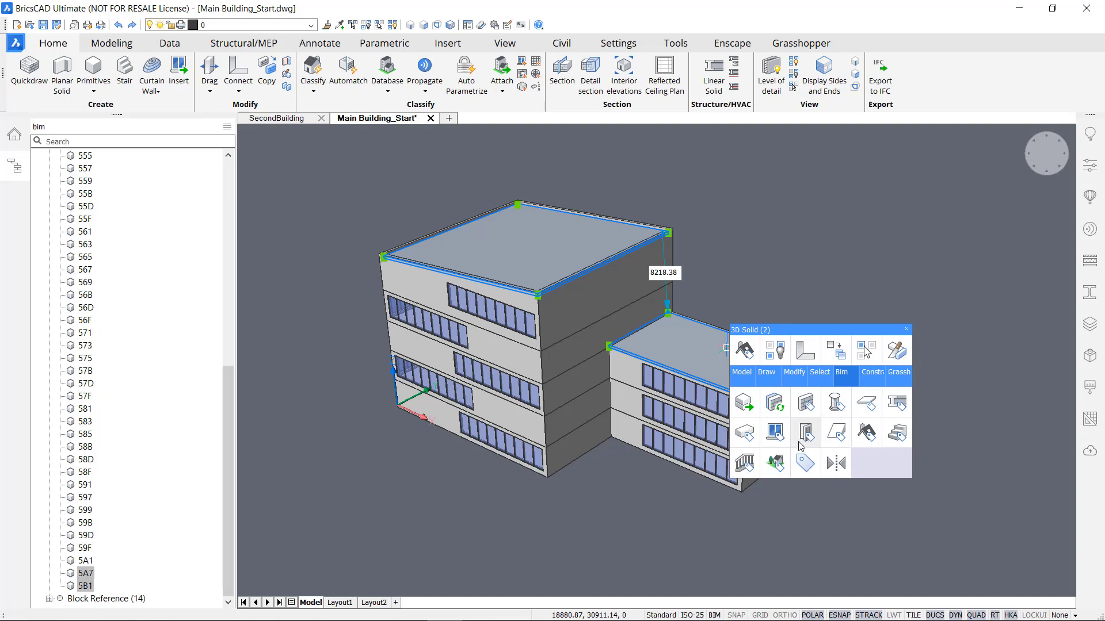
left_click(867, 437)
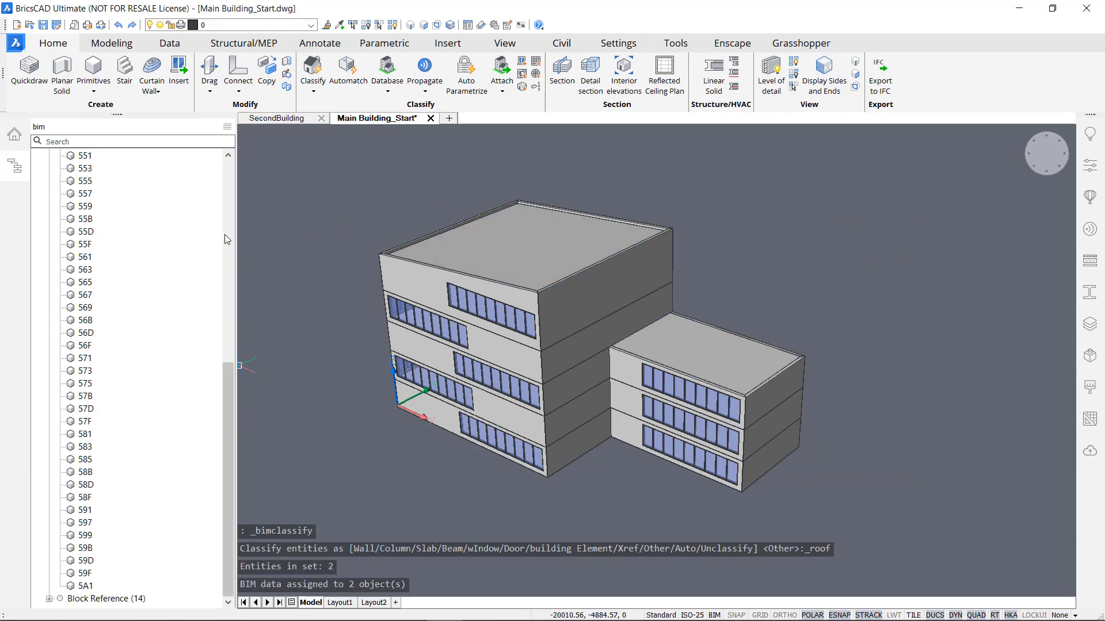
Collapse the Entities group, expand Building Elements and highlight the Roof group in the model
left_click_drag(230, 418, 230, 216)
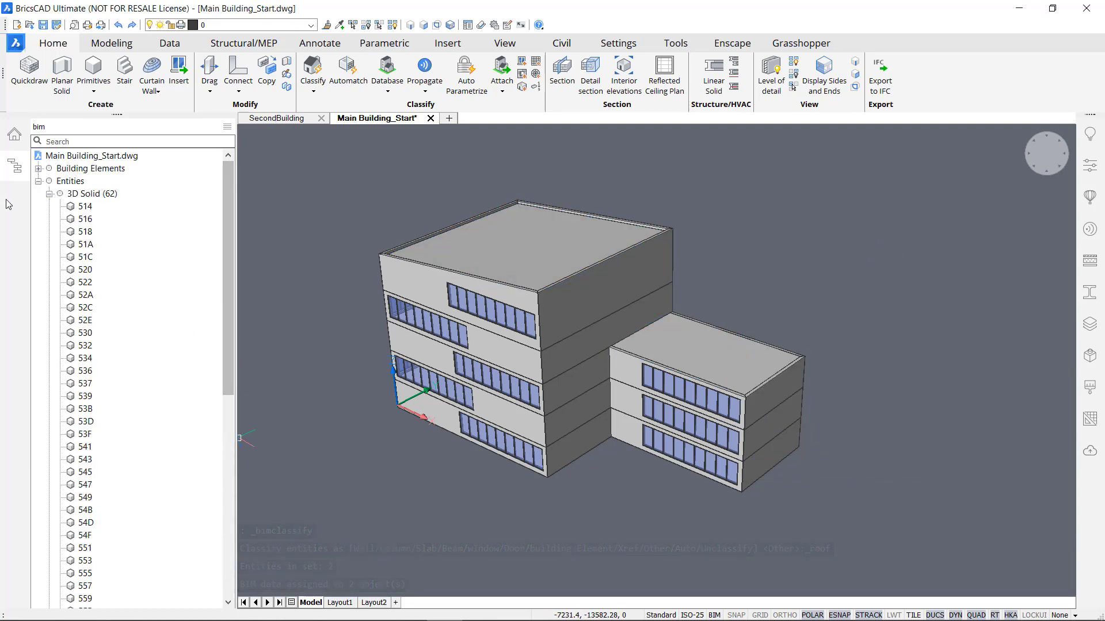
left_click(38, 181)
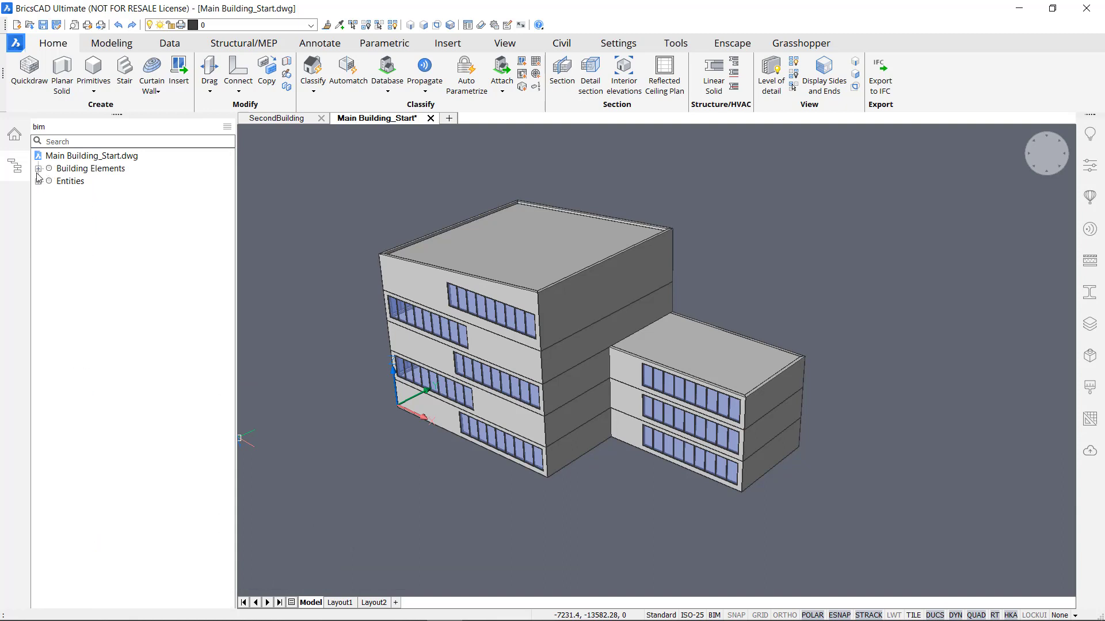
left_click(38, 169)
left_click(74, 182)
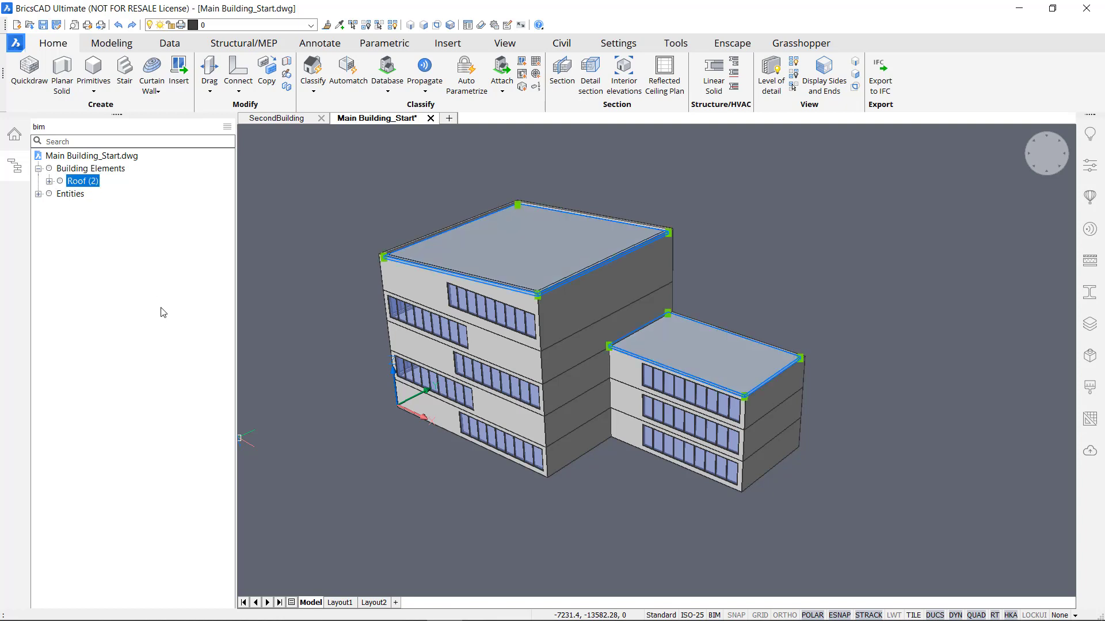
left_click(333, 252)
key("Escape")
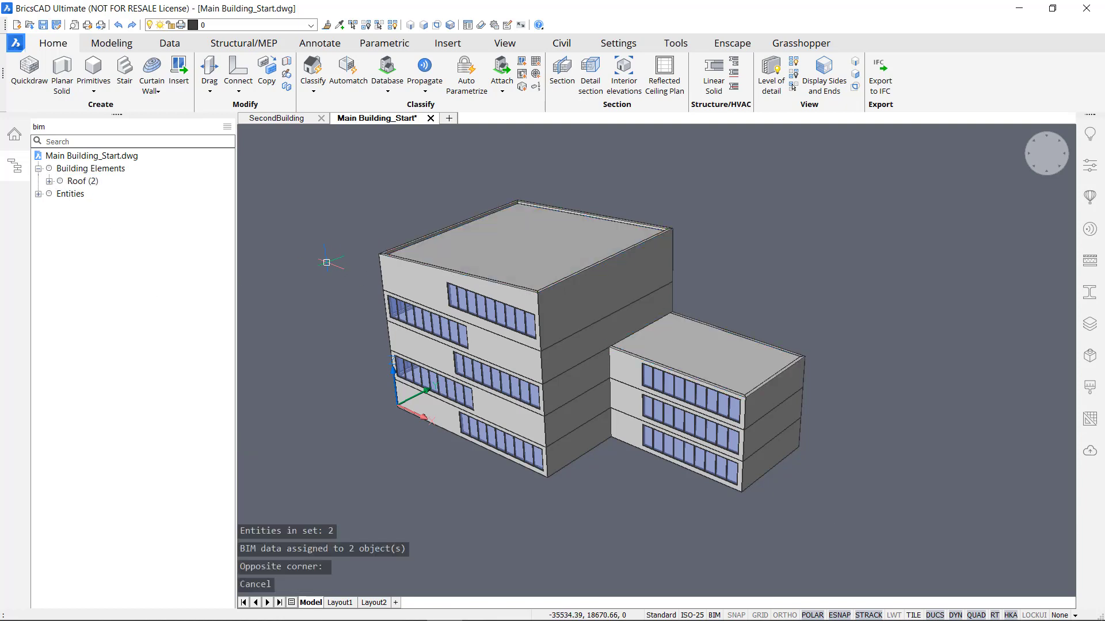
Run Bimify Advanced on the entire drawing with the Auto Detect discipline and all classification, profile, building and section options enabled
middle_click_drag(293, 268, 300, 274)
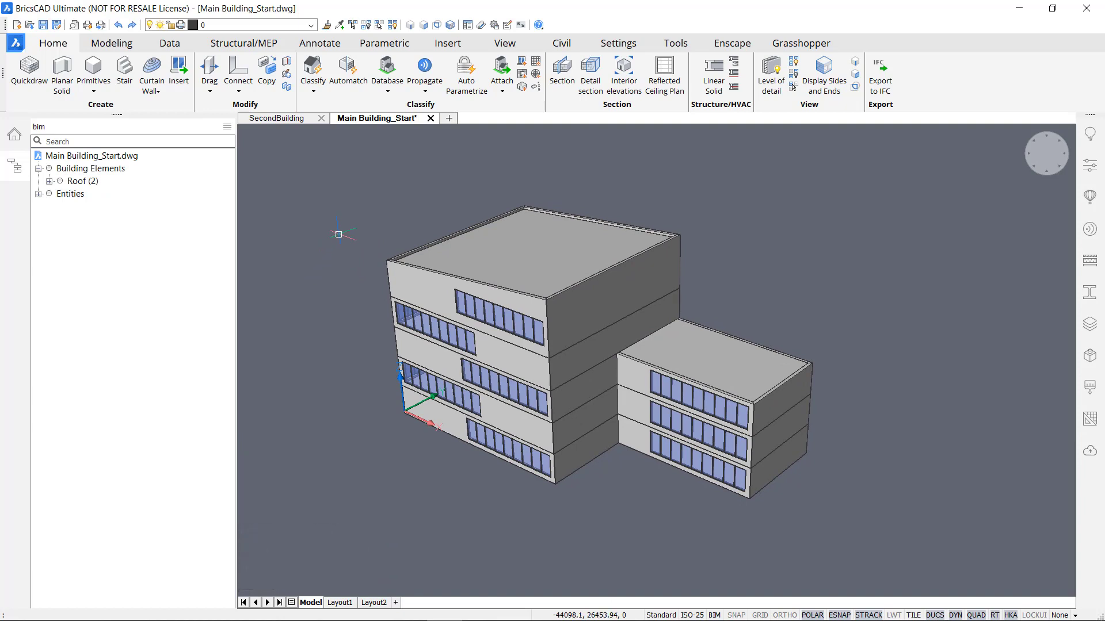
left_click(313, 87)
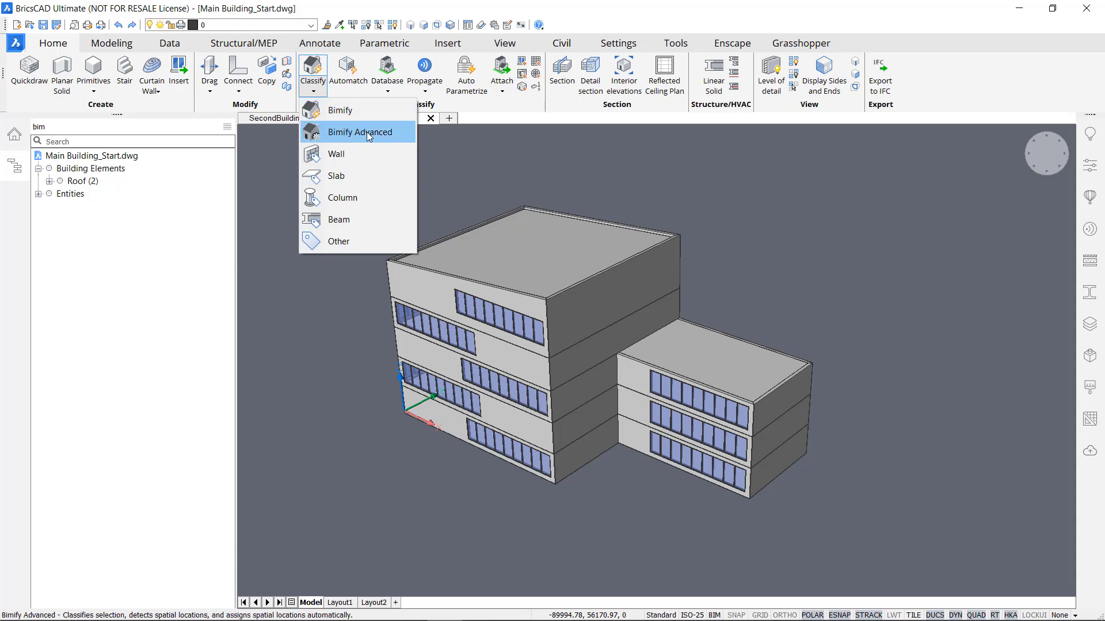
left_click(367, 132)
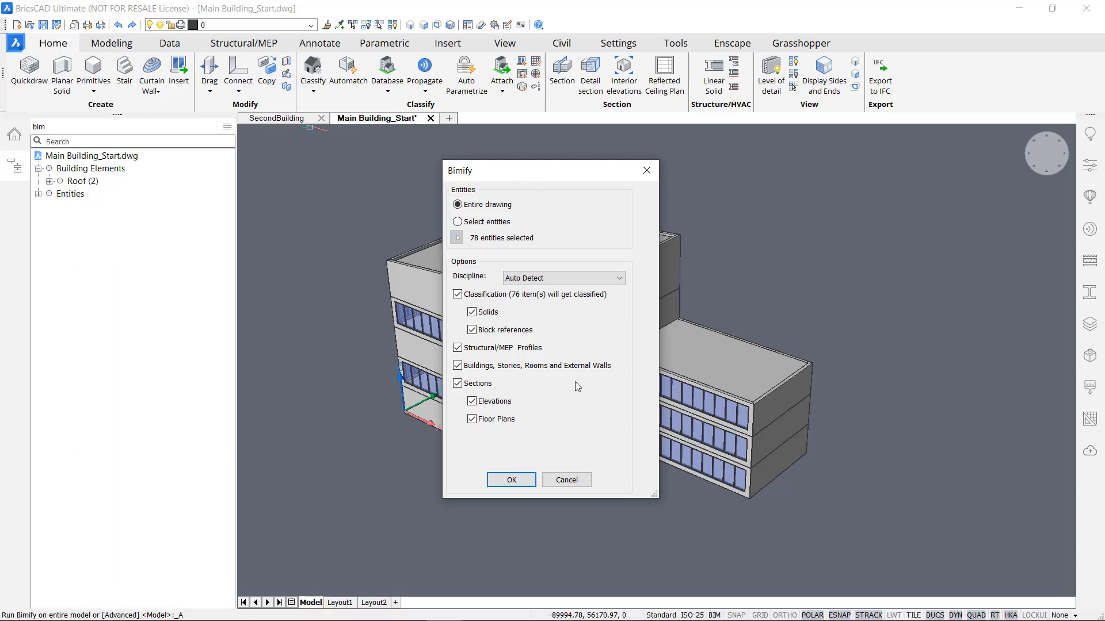
left_click(586, 281)
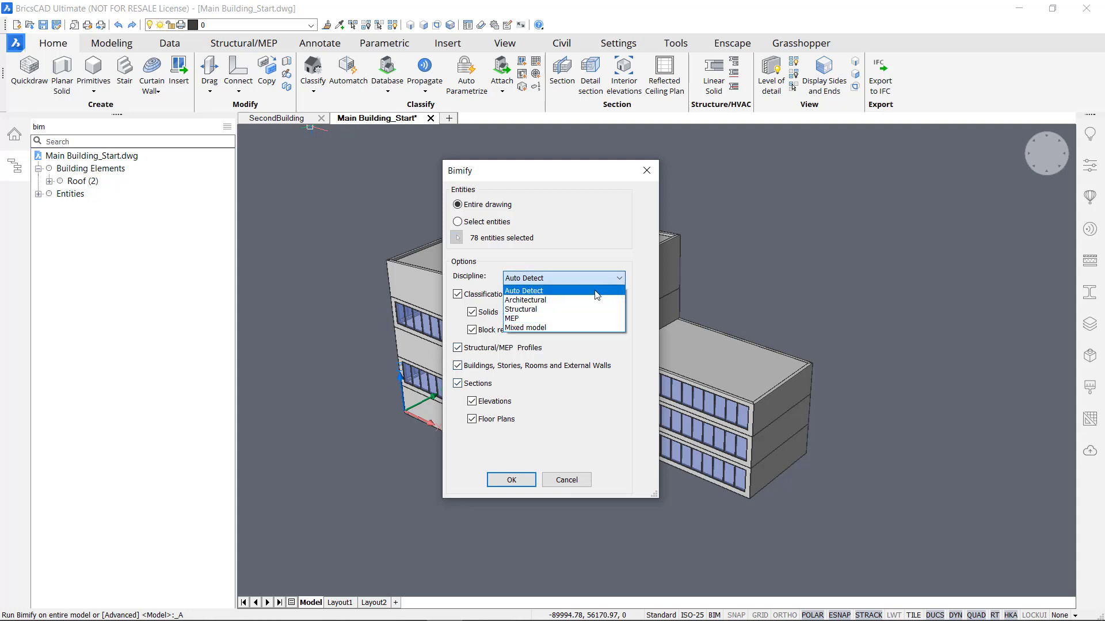
left_click(598, 406)
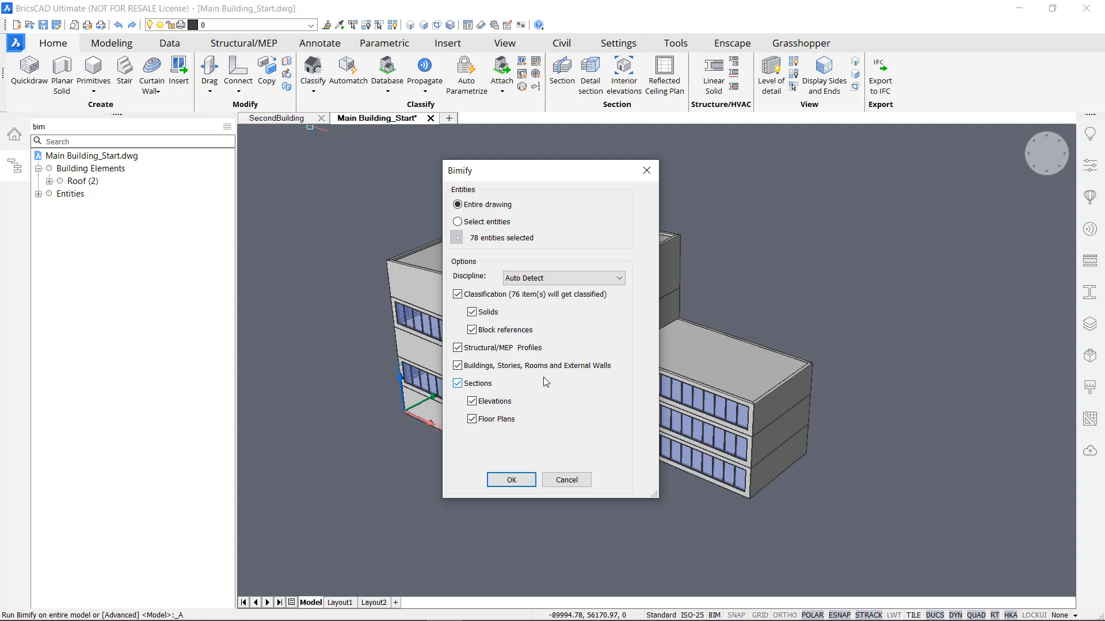
left_click(520, 482)
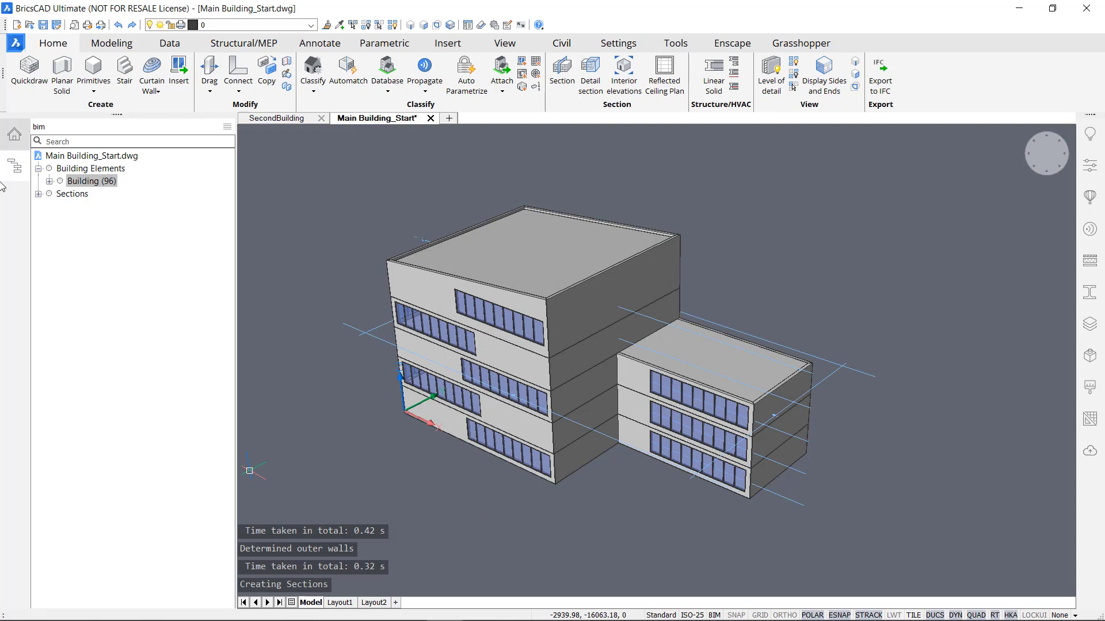
Expand the Building group into its floors, highlight all its elements in the model, and clear the selection
double_click(91, 181)
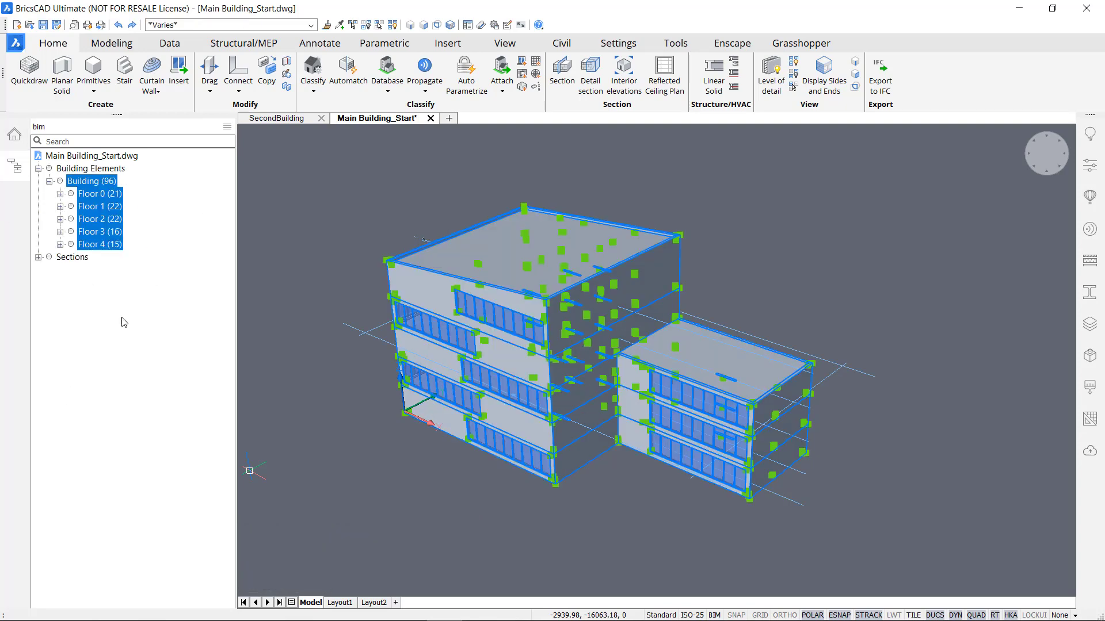
left_click(305, 239)
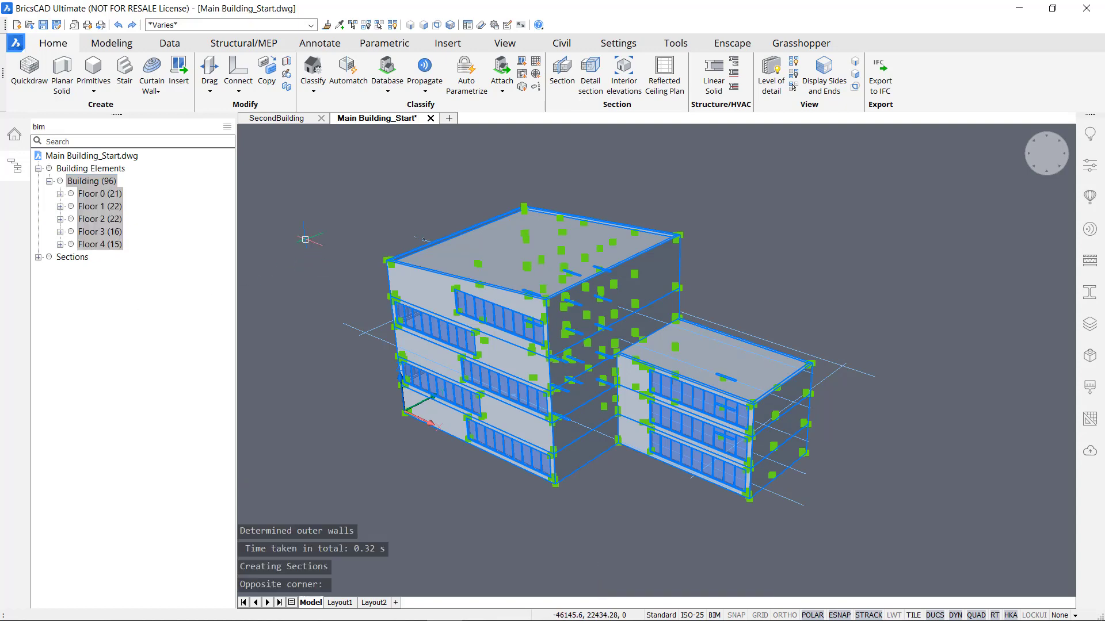
key("Escape")
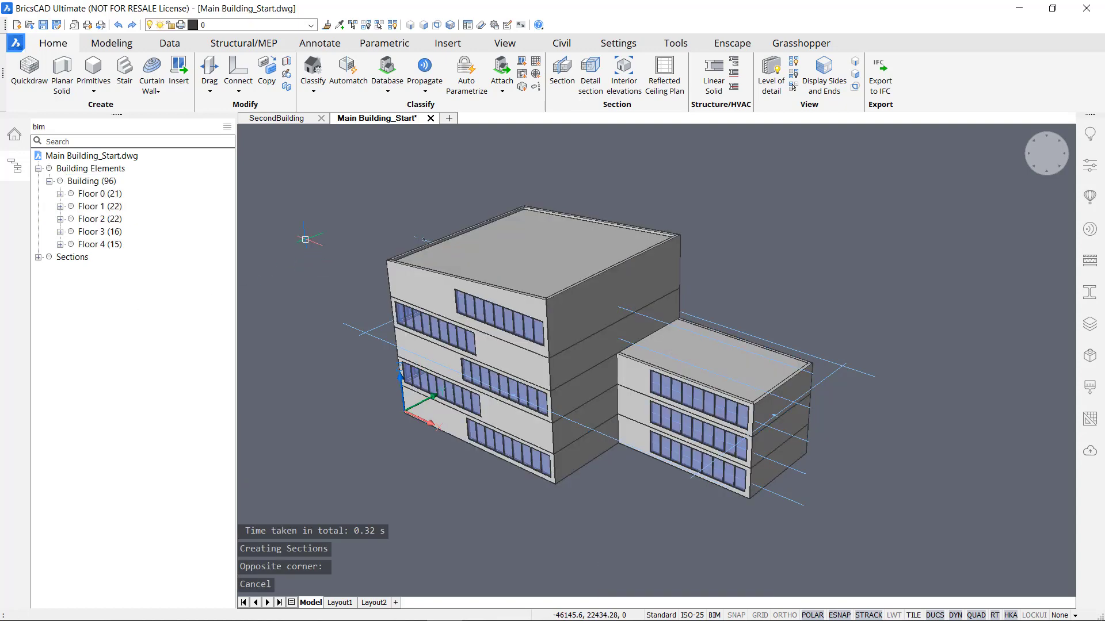
Examine the element groups of Floor 0 by highlighting its windows, slab, walls and rooms in the model, then collapse the floor
left_click(60, 194)
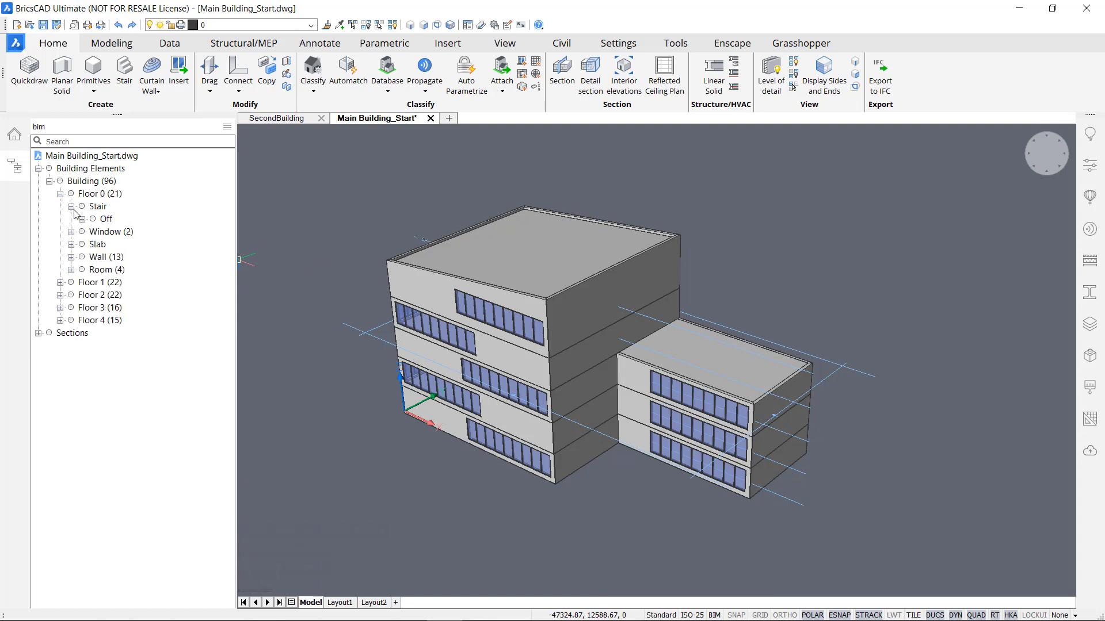
left_click(71, 206)
left_click(109, 221)
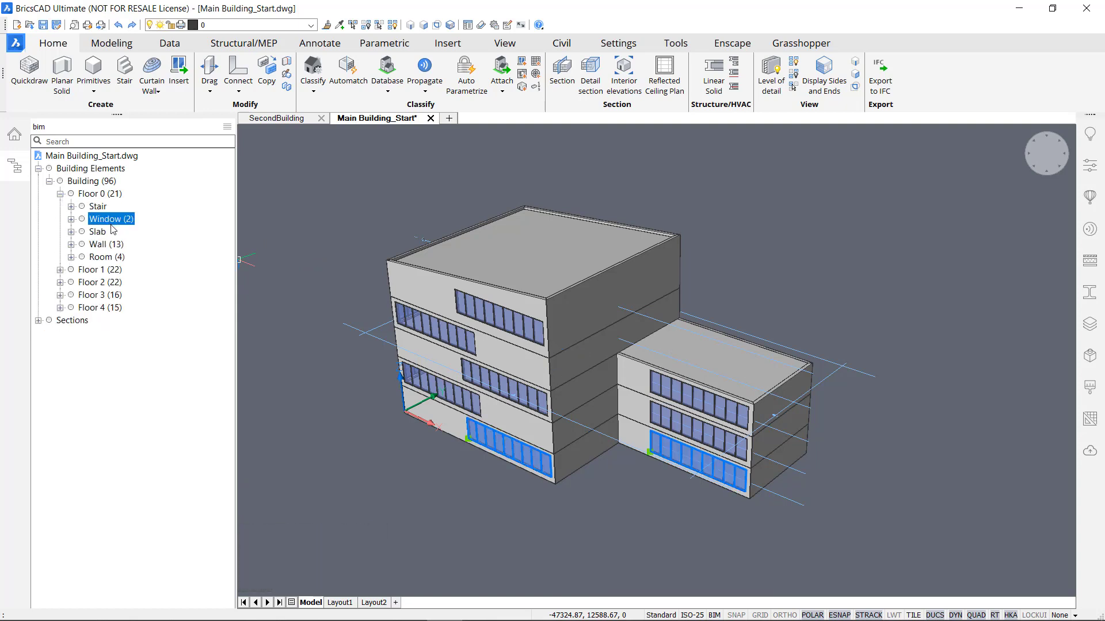
left_click(98, 232)
left_click(107, 246)
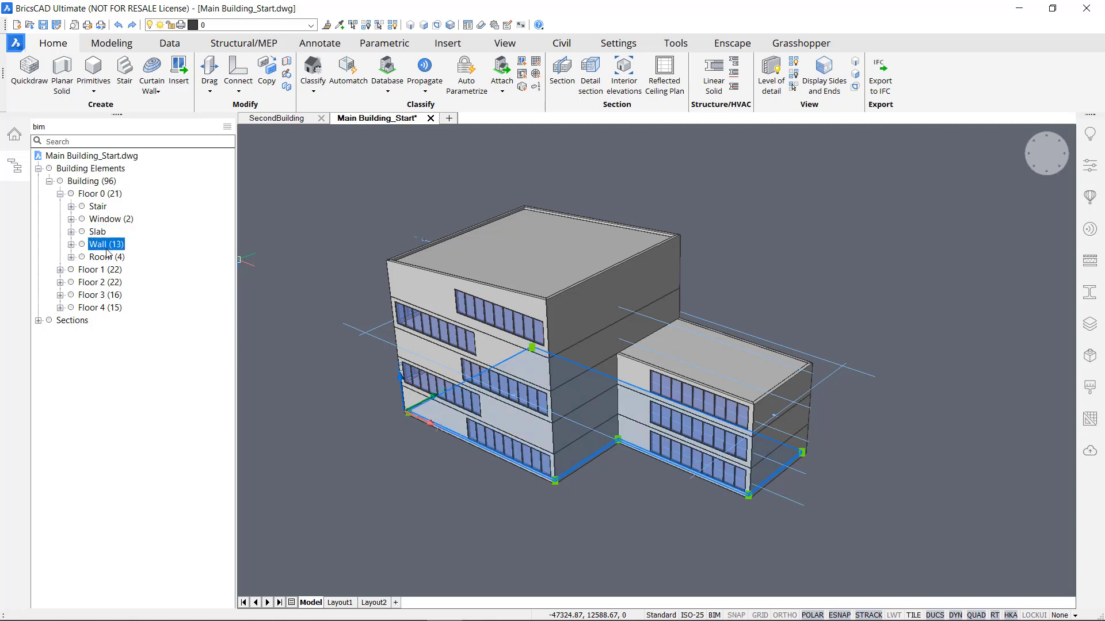
left_click(103, 257)
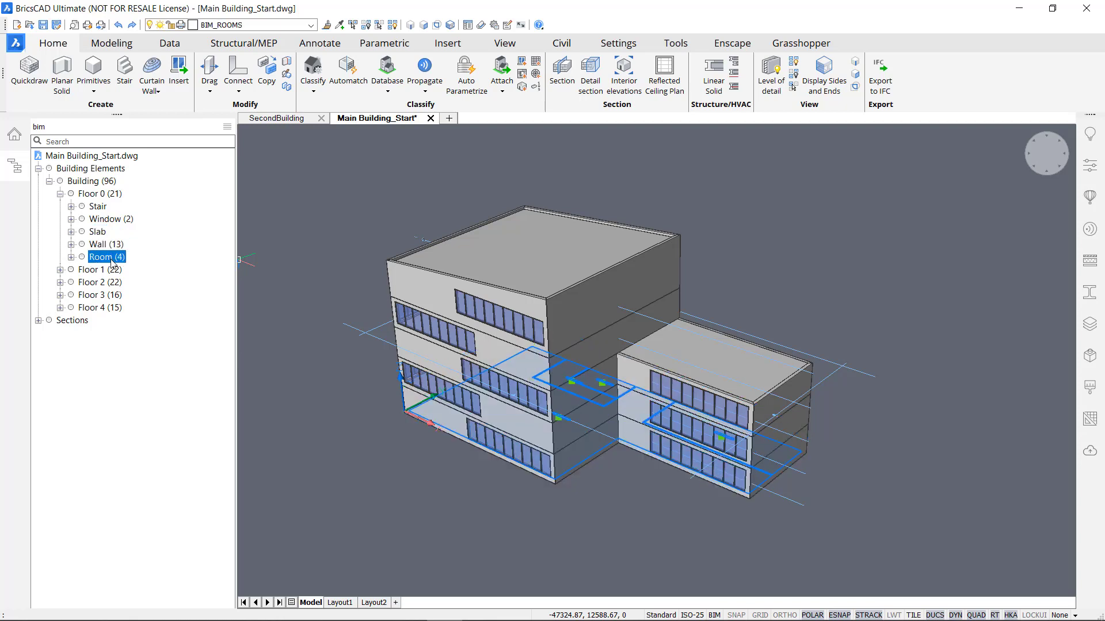
left_click(61, 194)
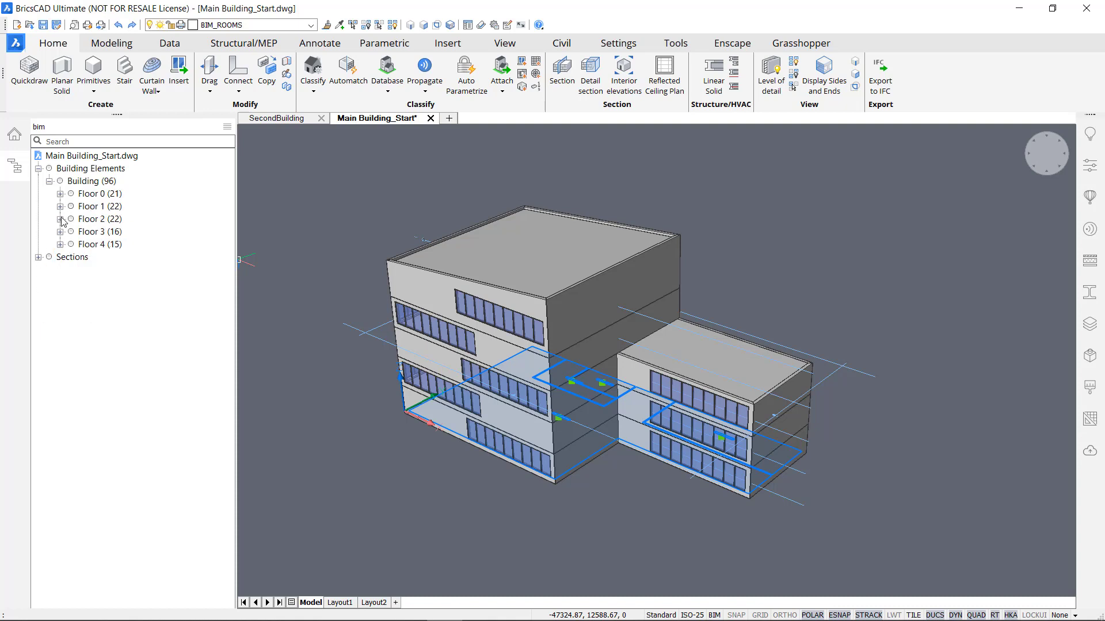
Expand the Sections group, highlight its elevation and plan sections in the model, and clear the selection
left_click(38, 258)
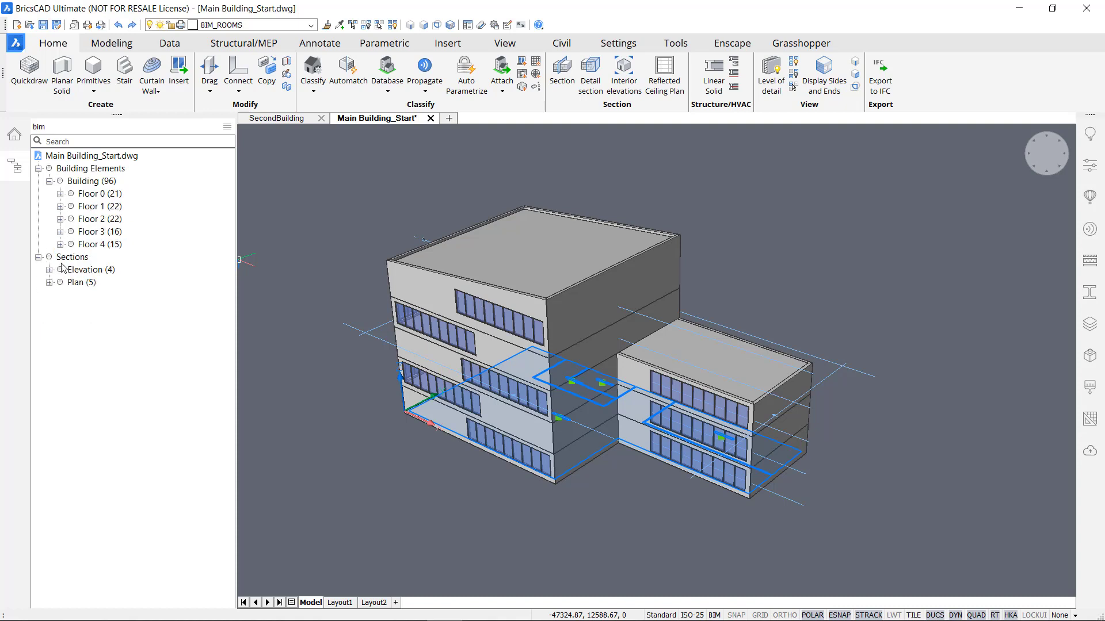
left_click(91, 270)
left_click(90, 282)
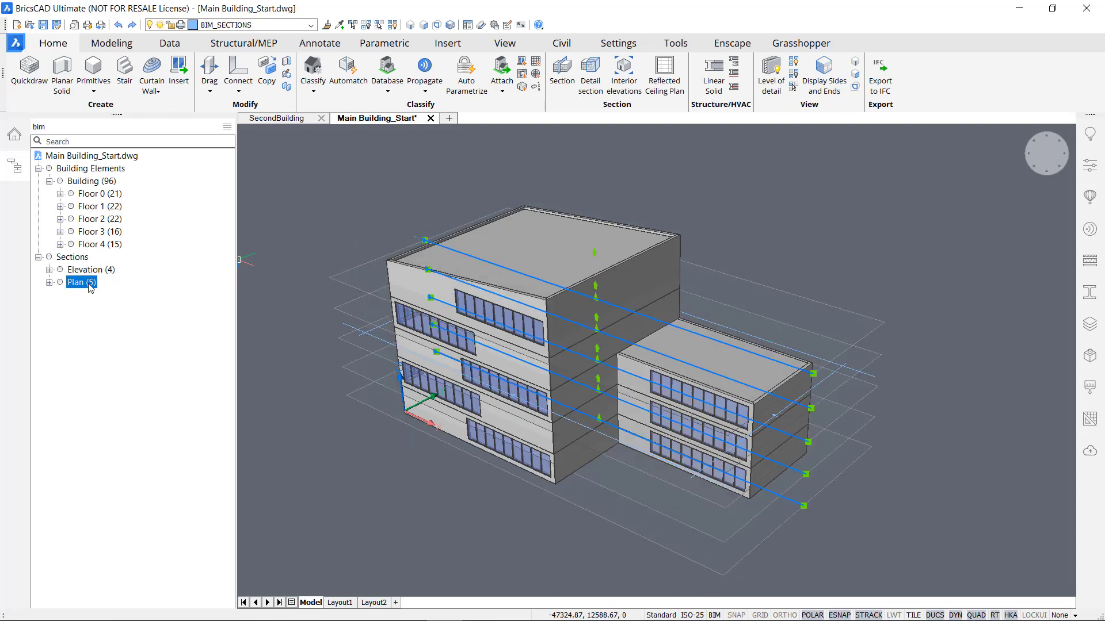
left_click(281, 483)
key("Escape")
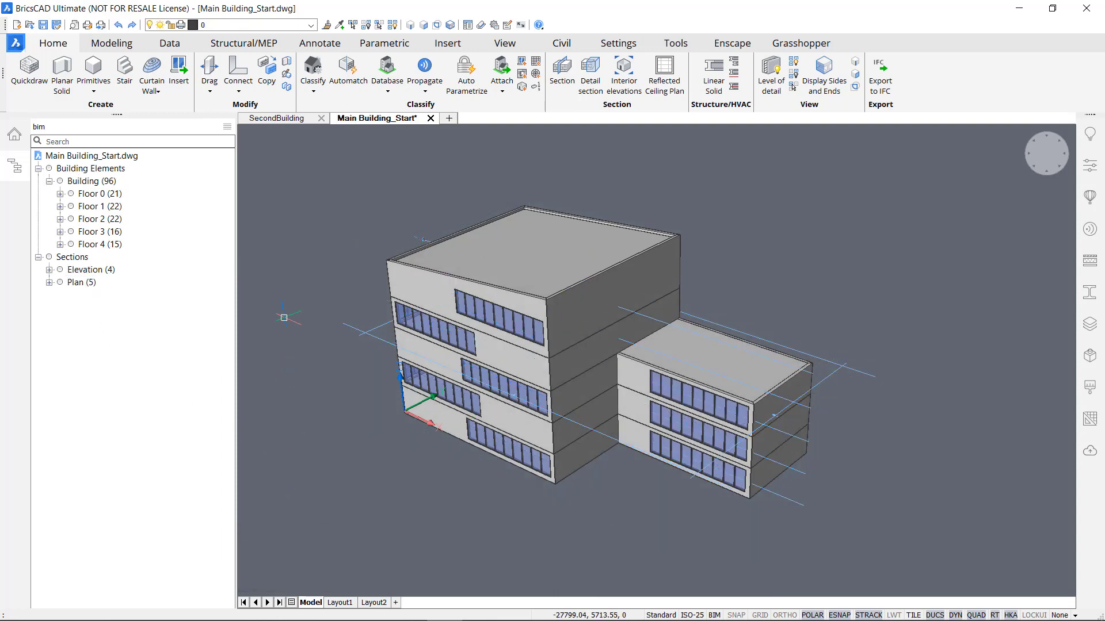
Open the spatial locations manager and rename the building as Main Building
left_click(386, 75)
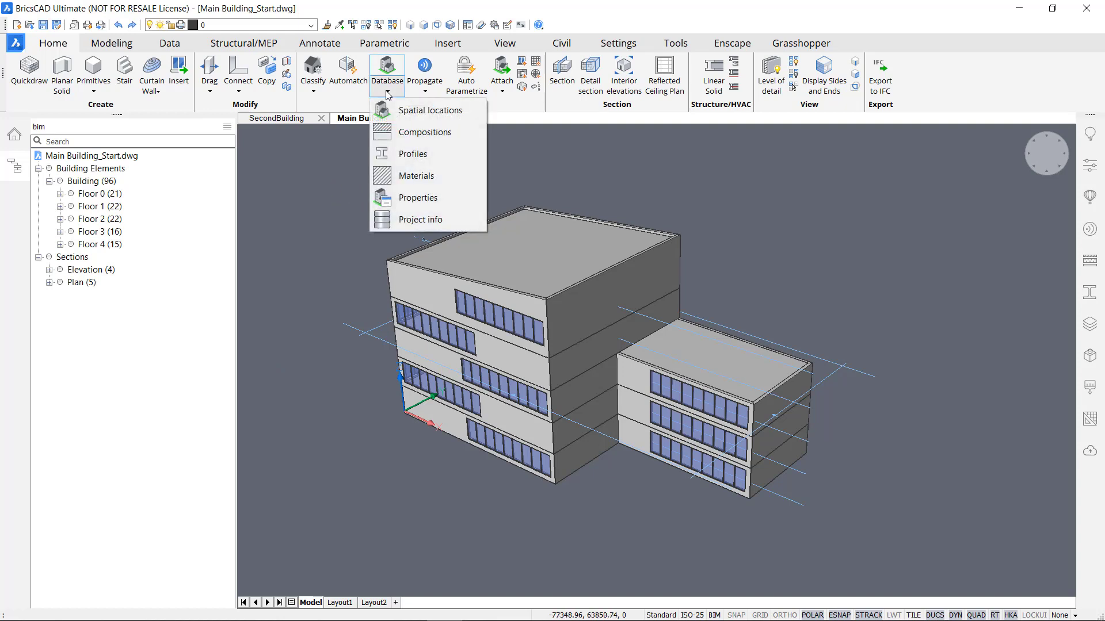
left_click(428, 109)
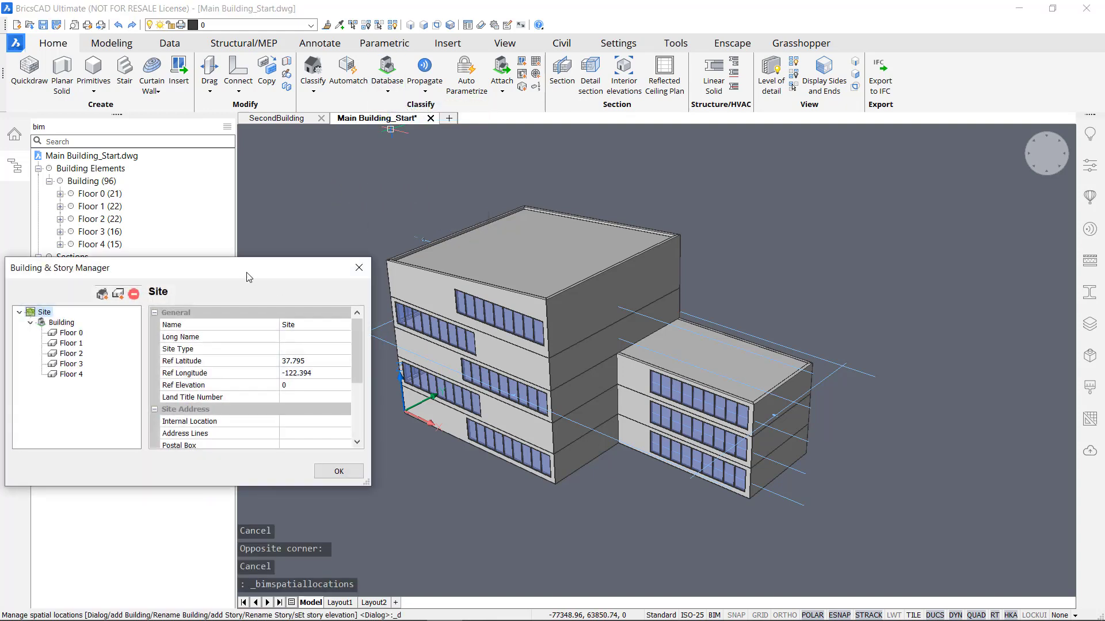
left_click_drag(475, 259, 501, 194)
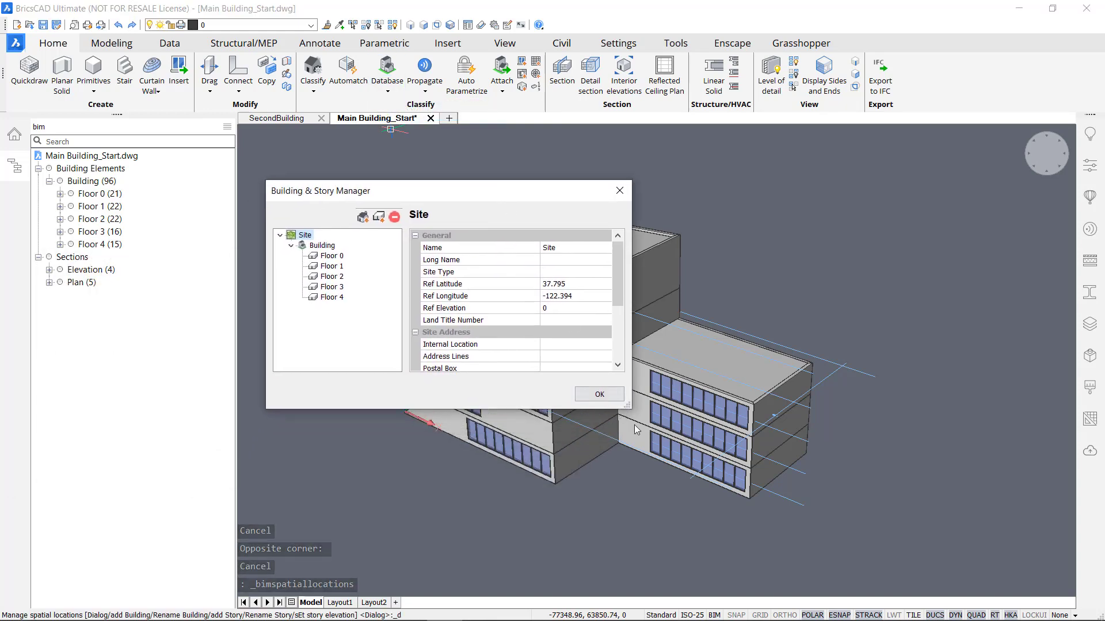
left_click_drag(629, 407, 660, 467)
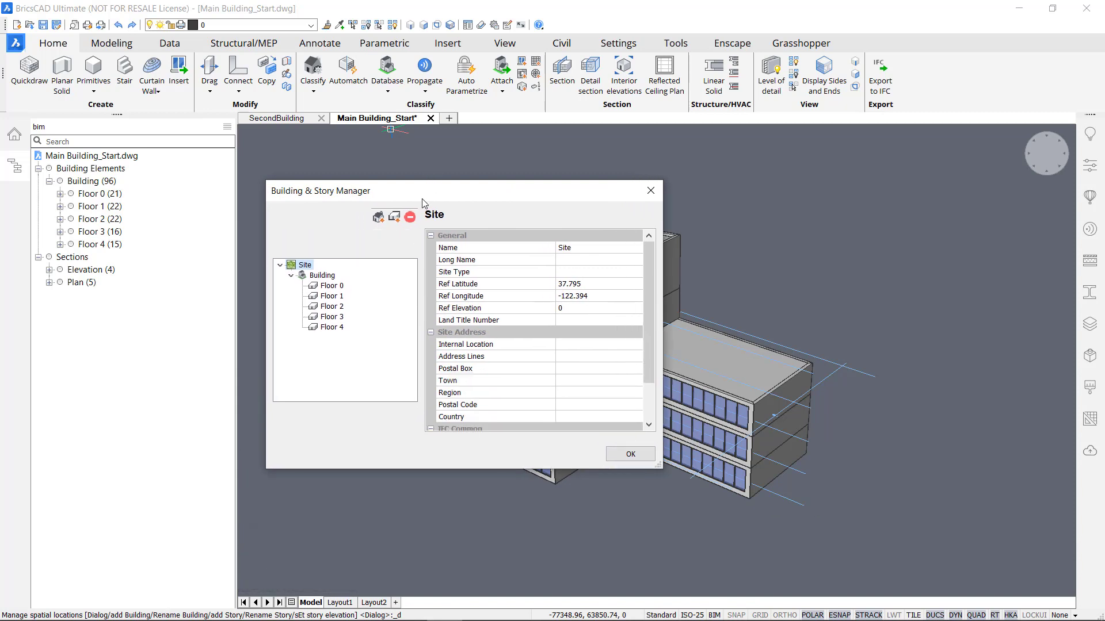
left_click_drag(433, 189, 506, 190)
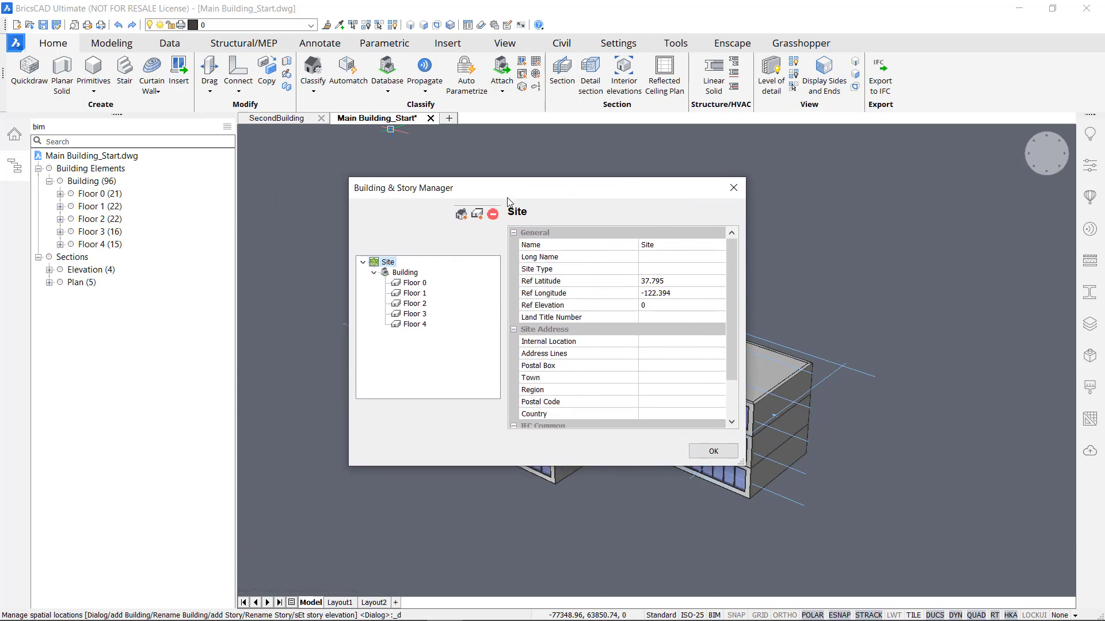
left_click(406, 273)
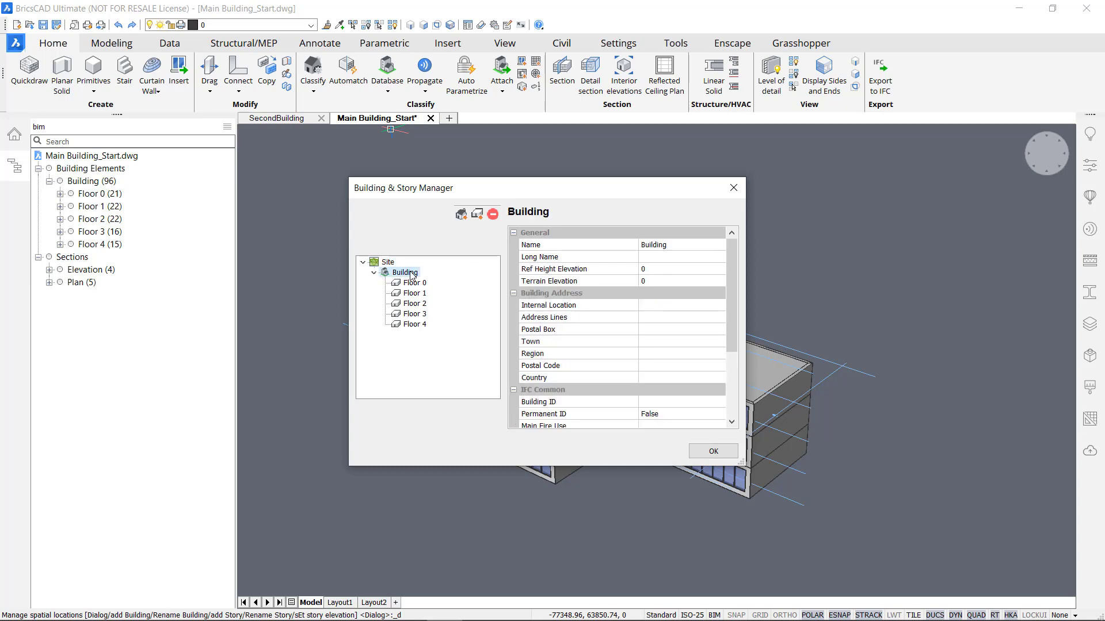
left_click(682, 246)
type("Main")
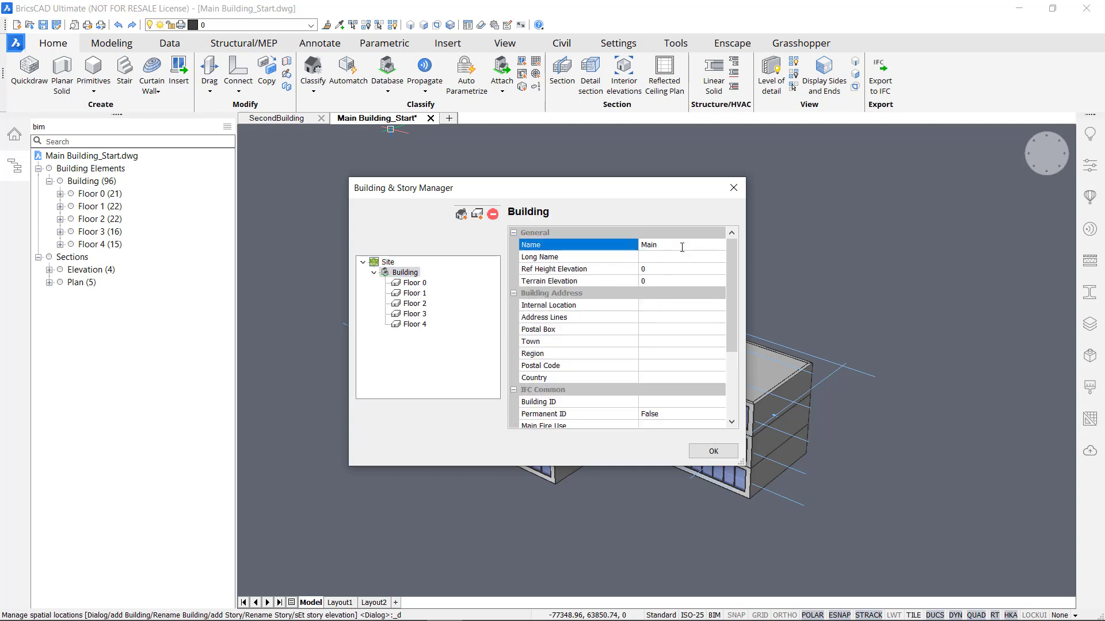
type(" Building")
key("Return")
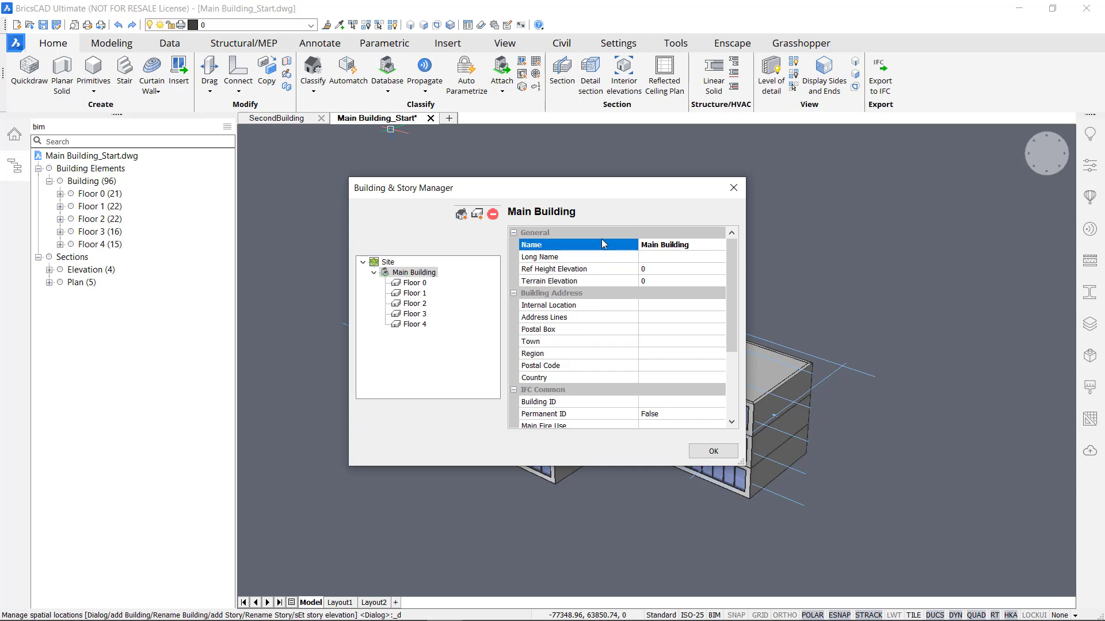
Rename Floor 0 of the Main Building as Ground level and accept the spatial location changes
left_click(411, 283)
left_click(685, 246)
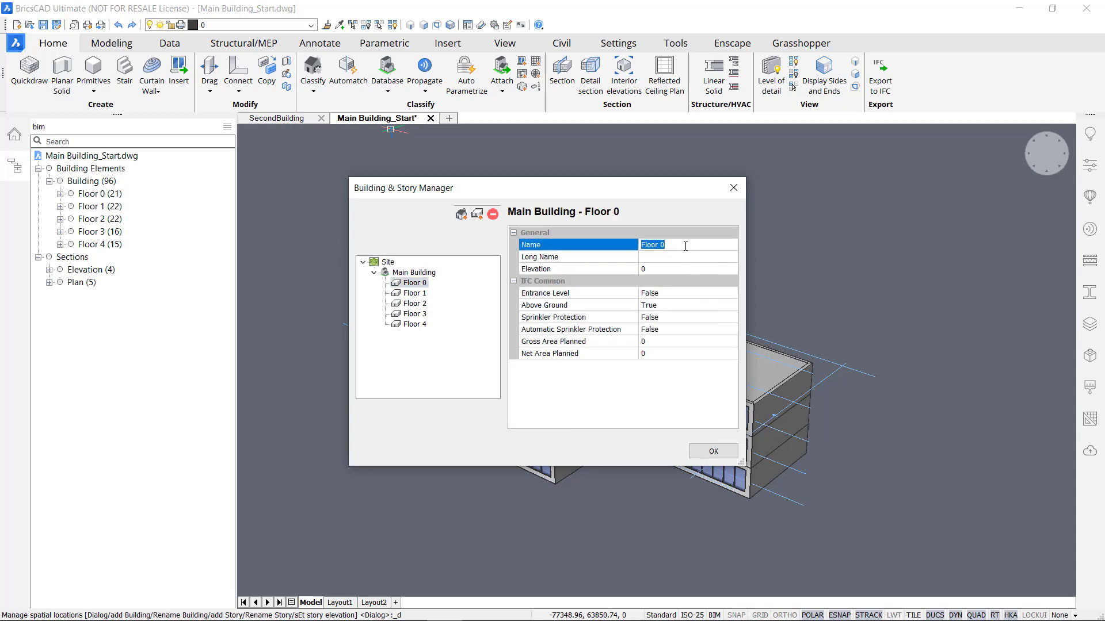
type("Ground level")
left_click(714, 451)
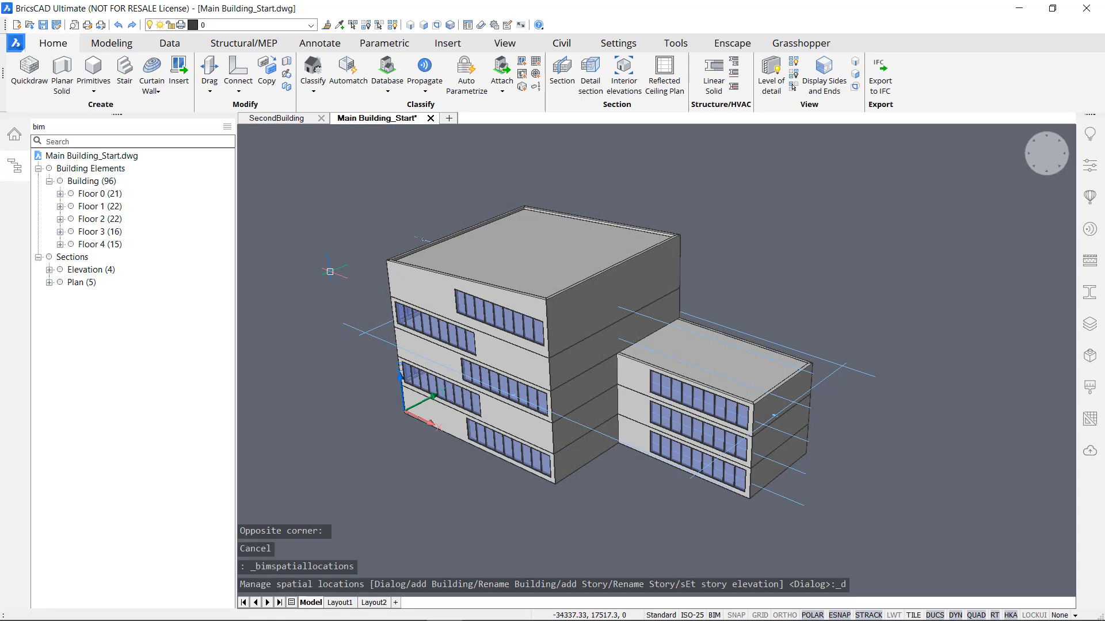
Refresh the structure browser by closing and reopening it, and expand Building Elements down to the floors of the Main Building
left_click(317, 257)
double_click(19, 167)
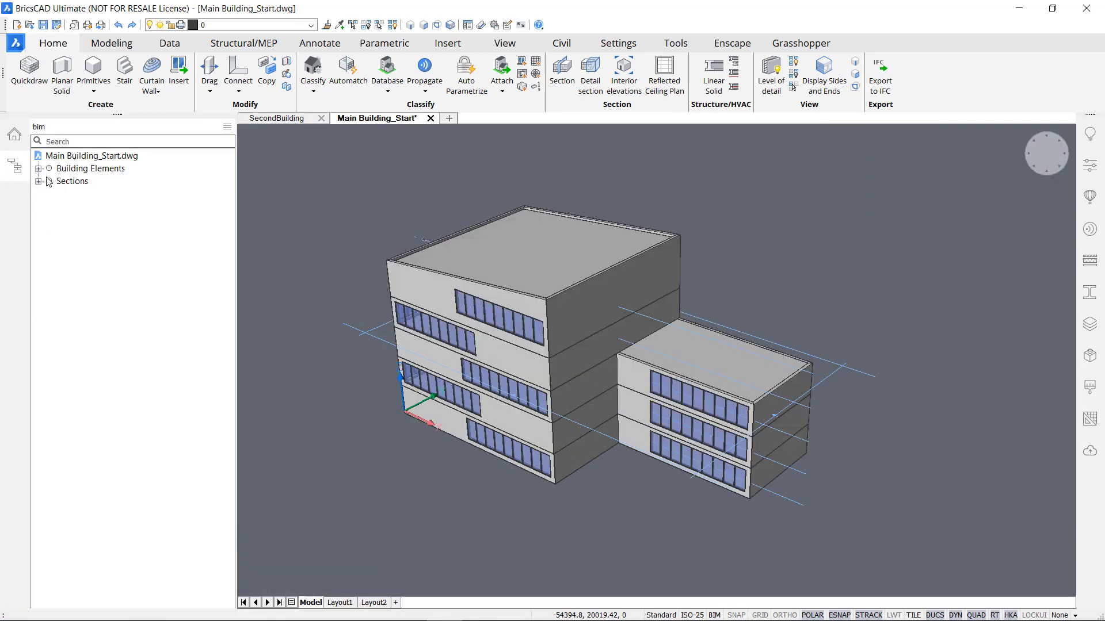
left_click(39, 169)
left_click(50, 181)
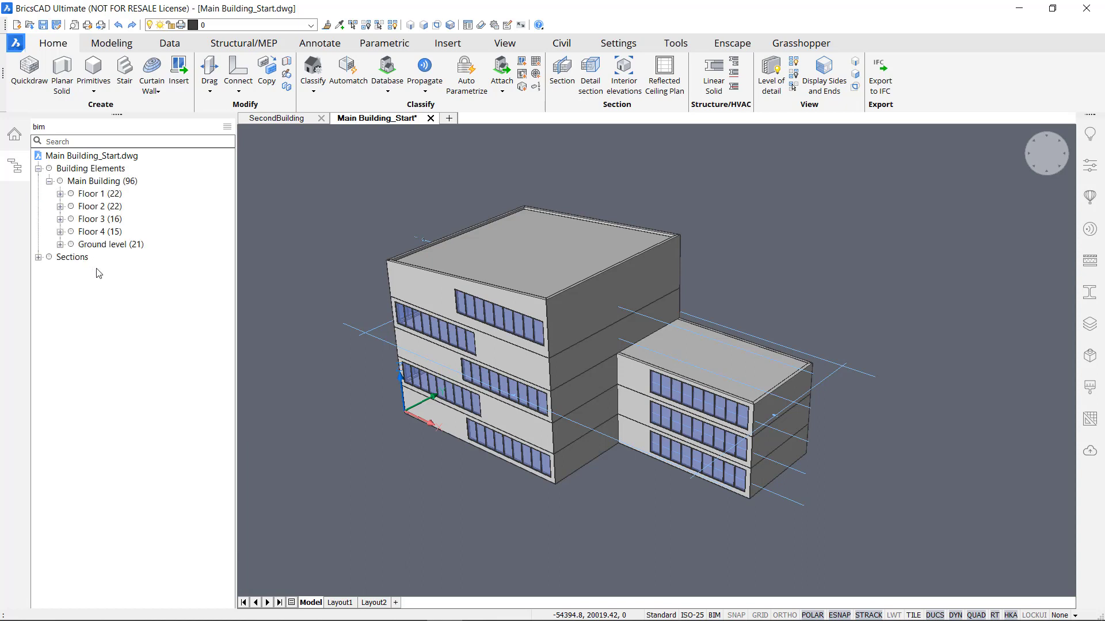
Highlight the Ground level and the whole Main Building in the model, clear the selection, and hide the structure browser
left_click(103, 245)
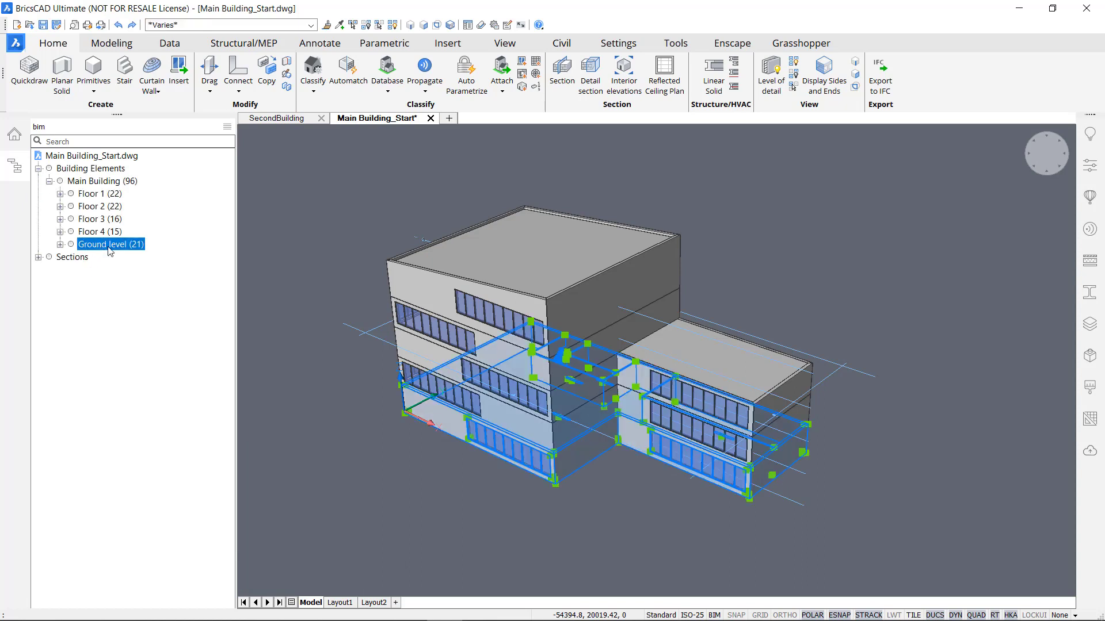
left_click(98, 182)
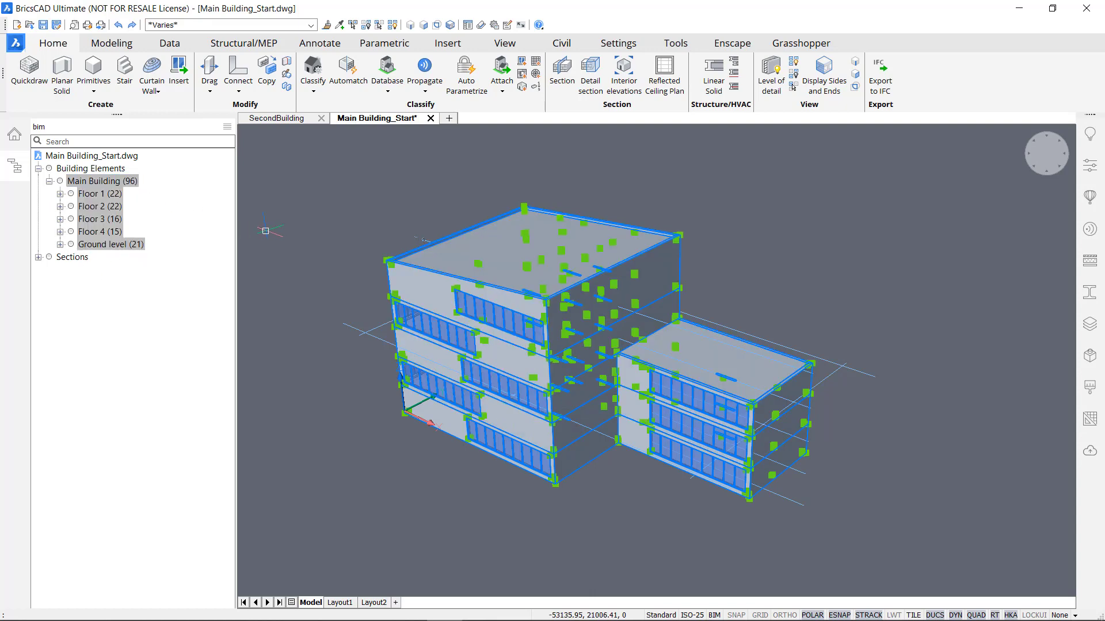
left_click(264, 225)
key("Escape")
left_click(21, 170)
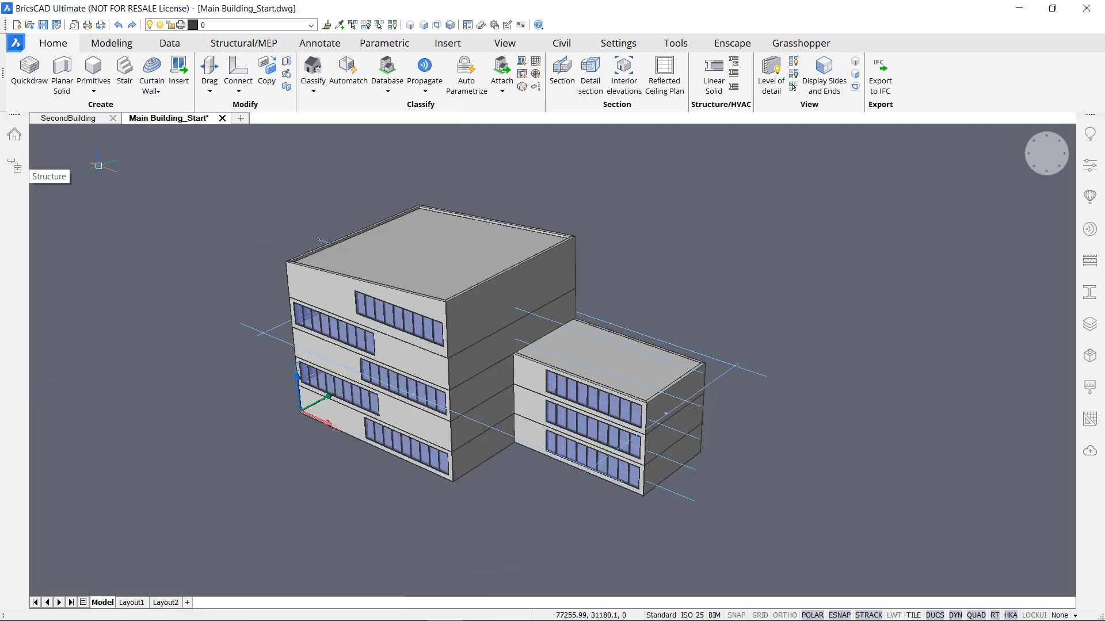
Display the BIM compositions library and limit its list to the compositions used in the project
middle_click_drag(182, 257, 242, 230)
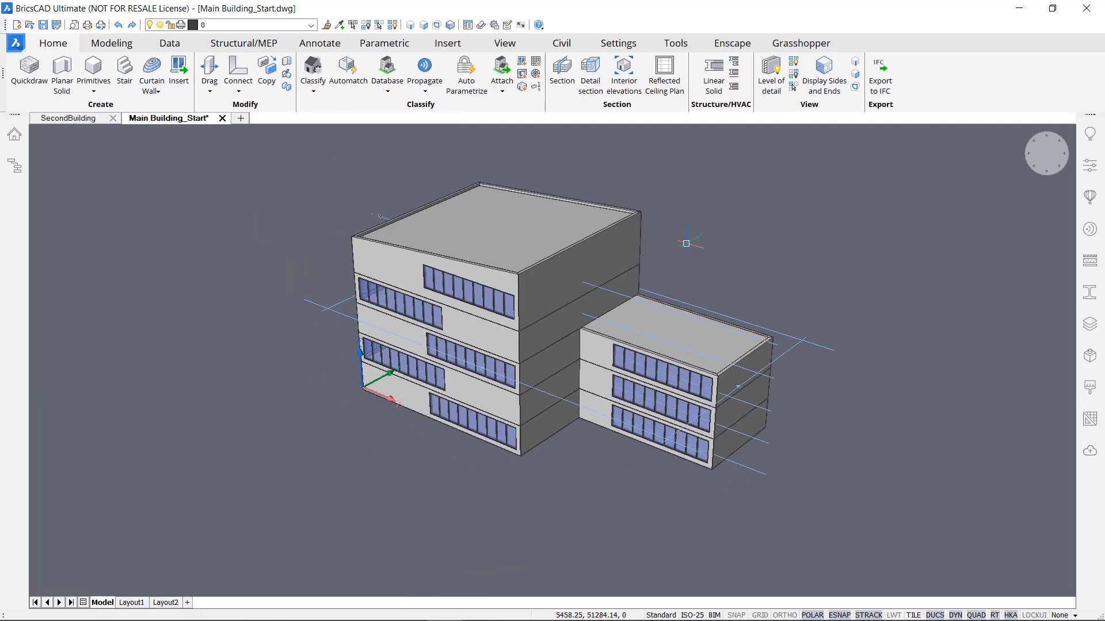
middle_click_drag(691, 249, 673, 280)
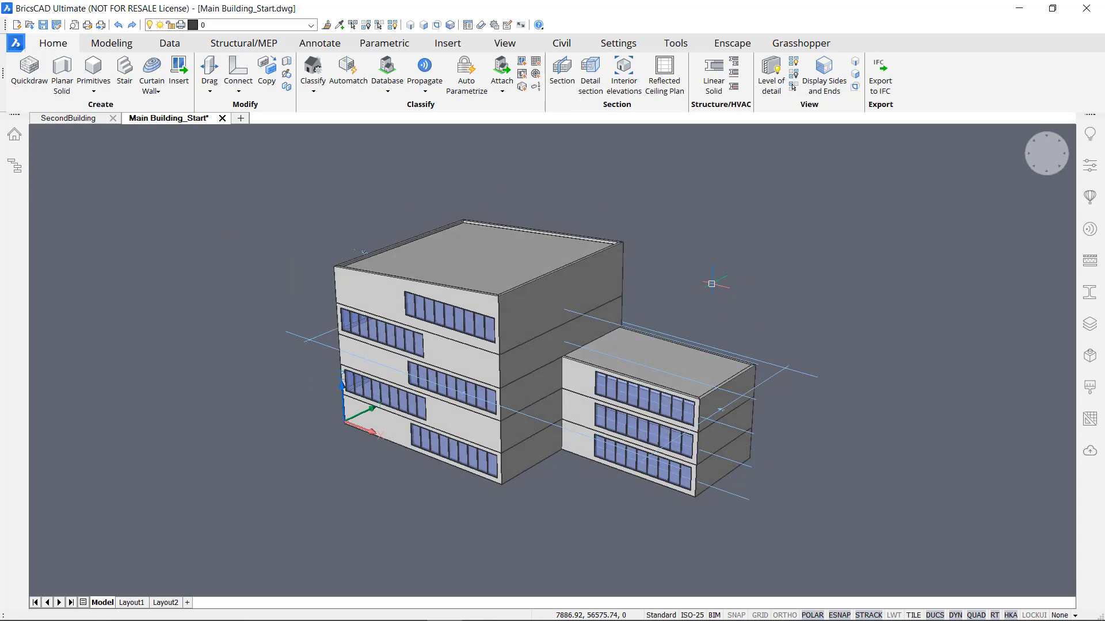
middle_click_drag(711, 282, 754, 259)
scroll(738, 287, "up", 2)
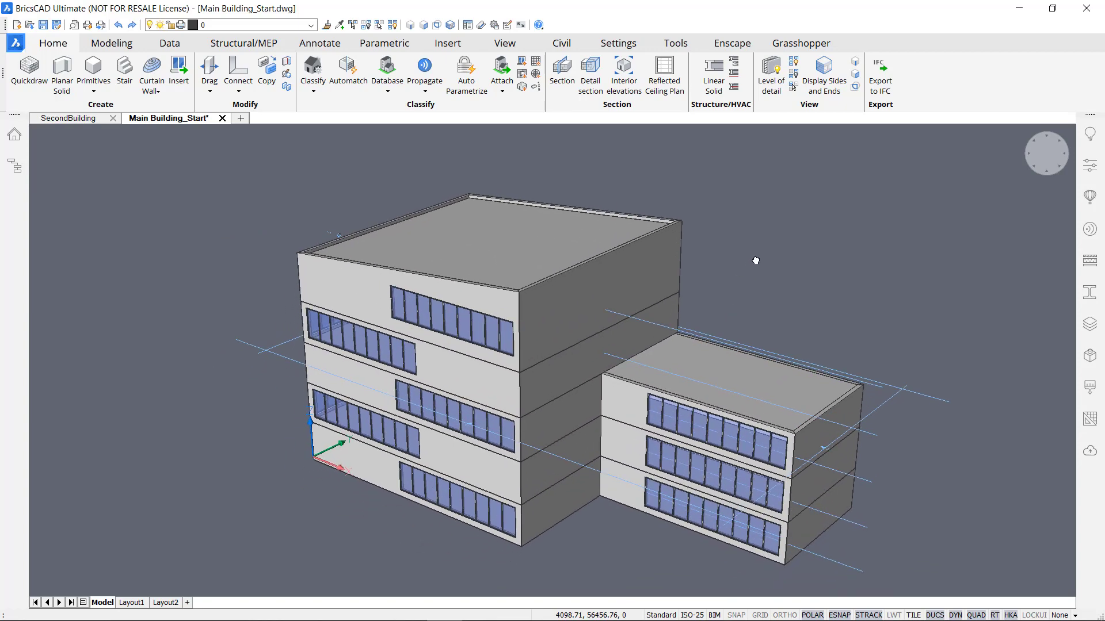
left_click(1089, 261)
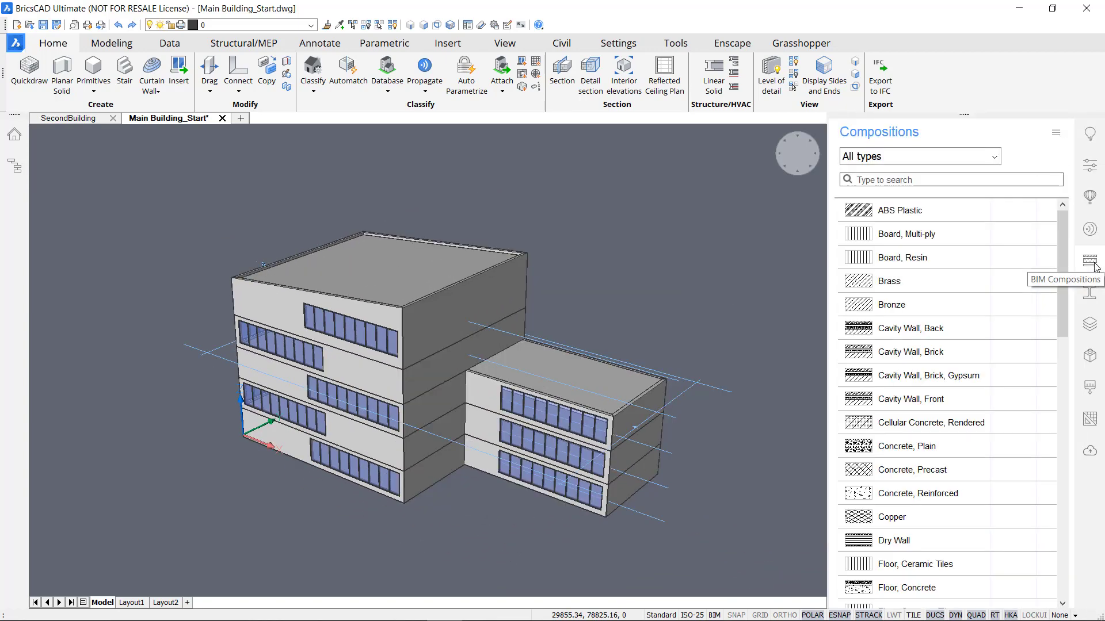
middle_click_drag(567, 287, 630, 299)
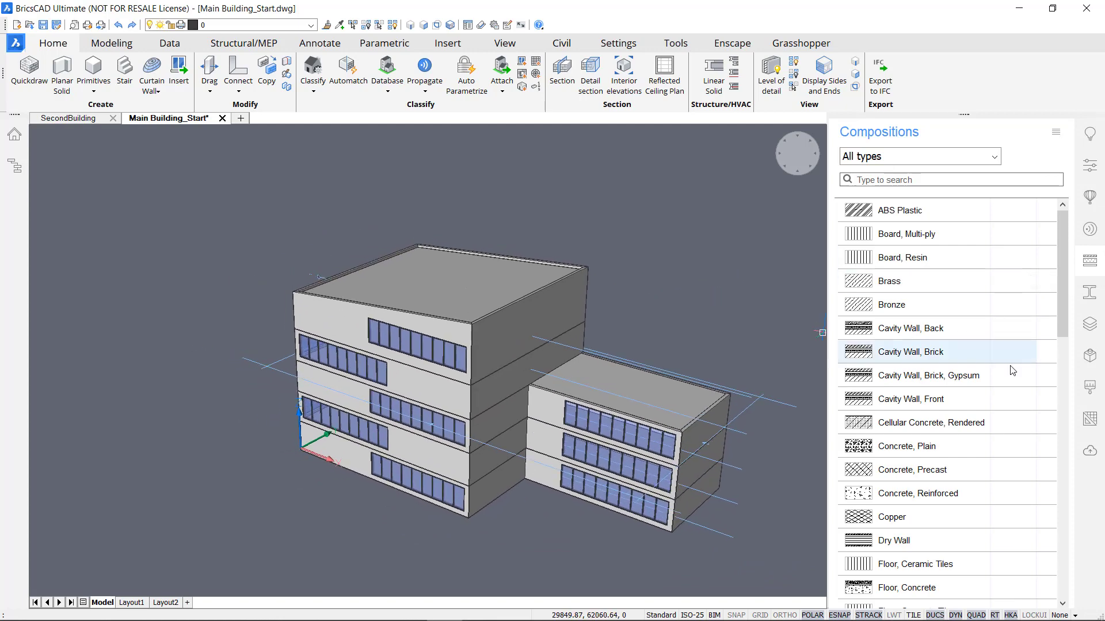
mouse_move(1061, 284)
left_mouse_down()
mouse_move(1075, 548)
mouse_move(1044, 270)
left_mouse_up()
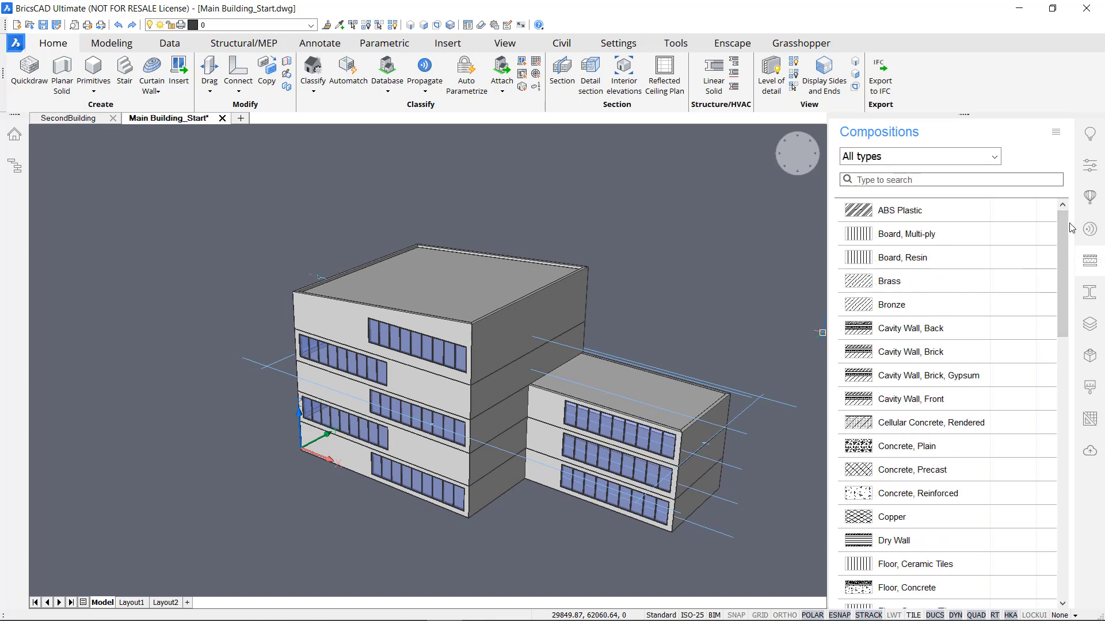
left_click(1057, 135)
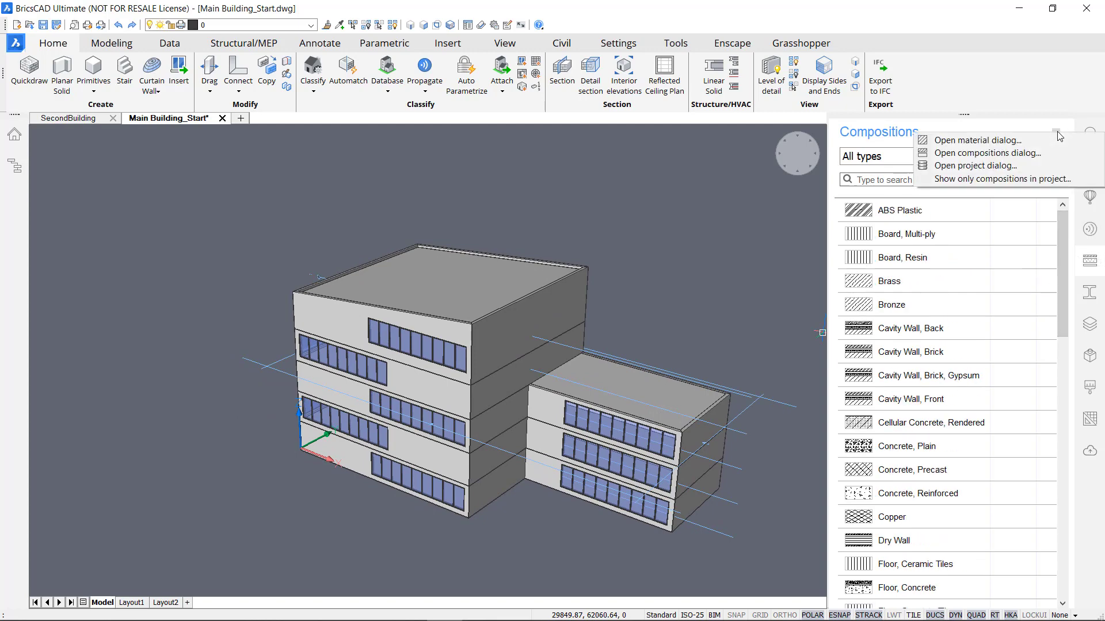
left_click(1043, 179)
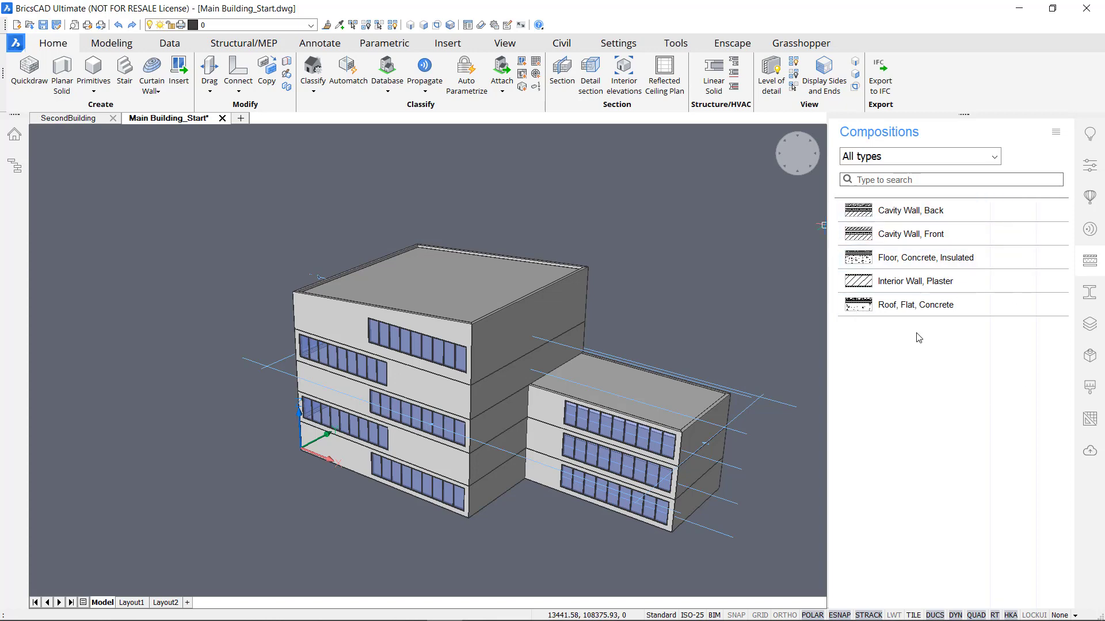
Examine the layers of the Cavity Wall, Back composition and the material settings of its Insulation, Polyurethane Foam layer, and leave both dialogs without changes
double_click(911, 212)
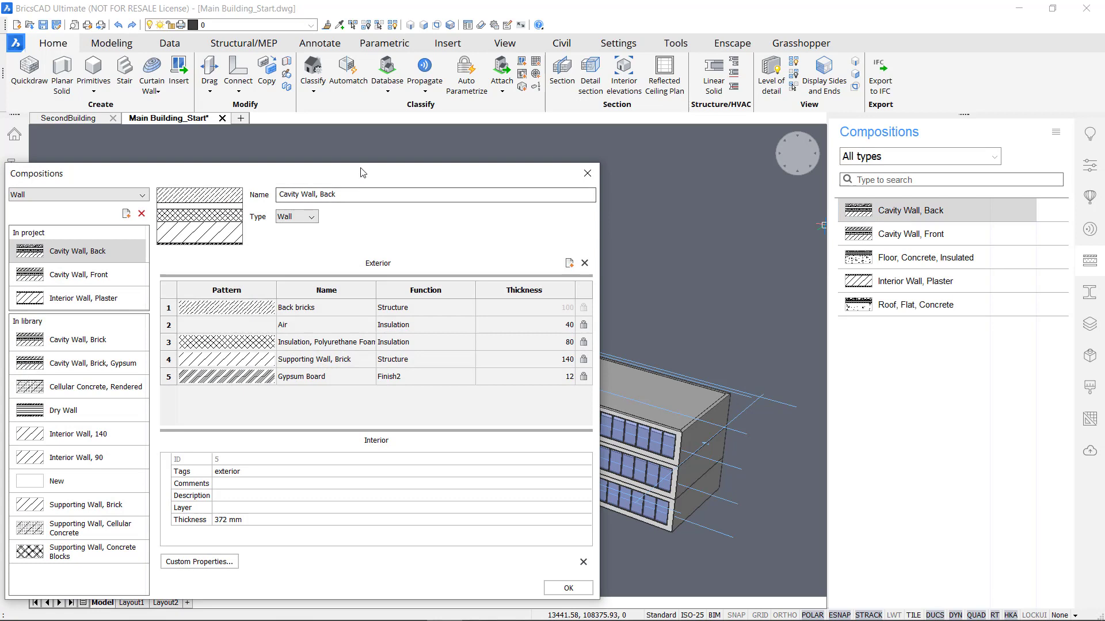
left_click_drag(362, 173, 571, 125)
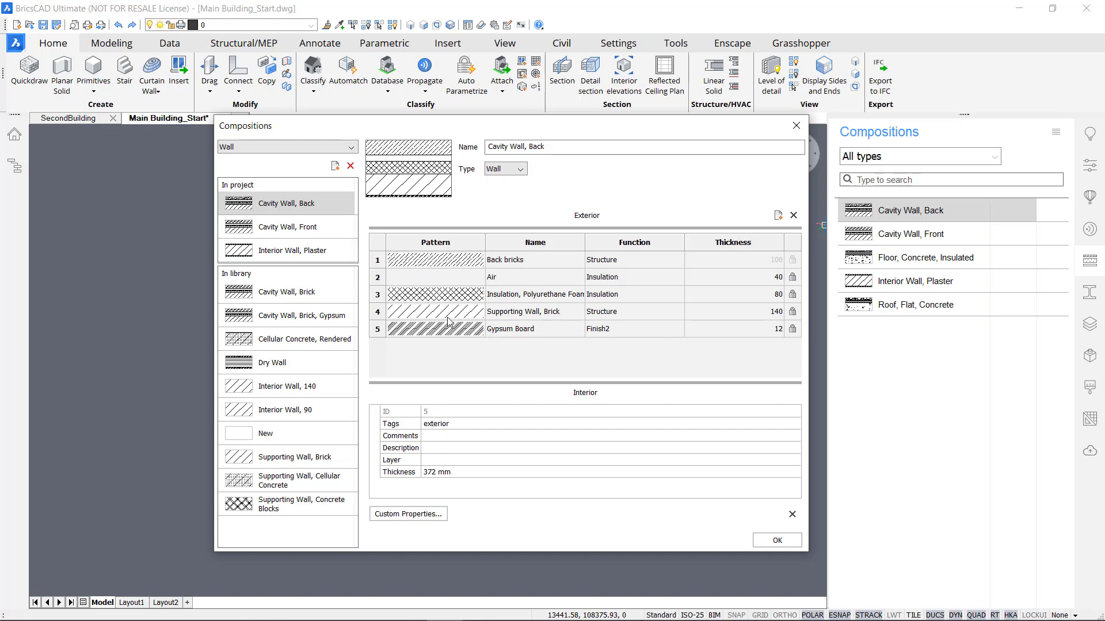
double_click(441, 295)
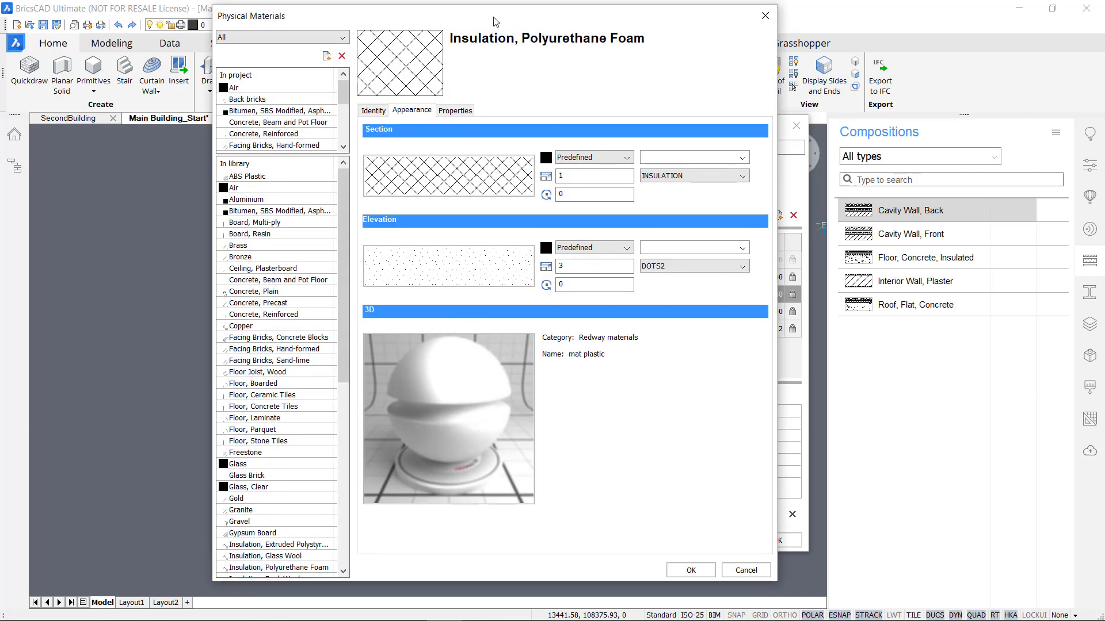
left_click_drag(493, 19, 507, 29)
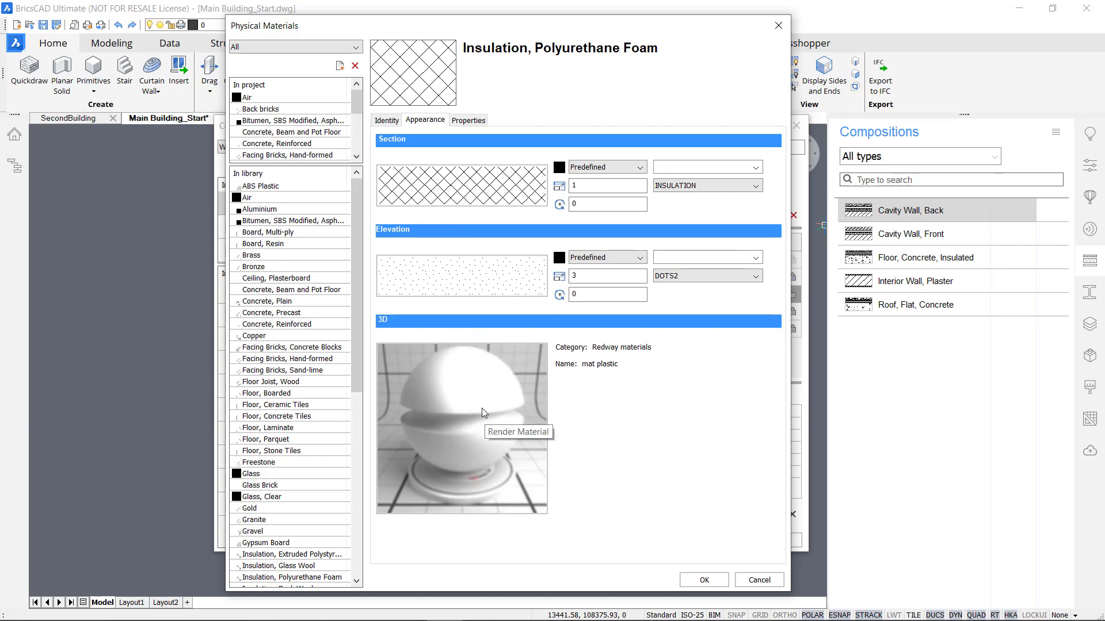
left_click(469, 121)
left_click(386, 121)
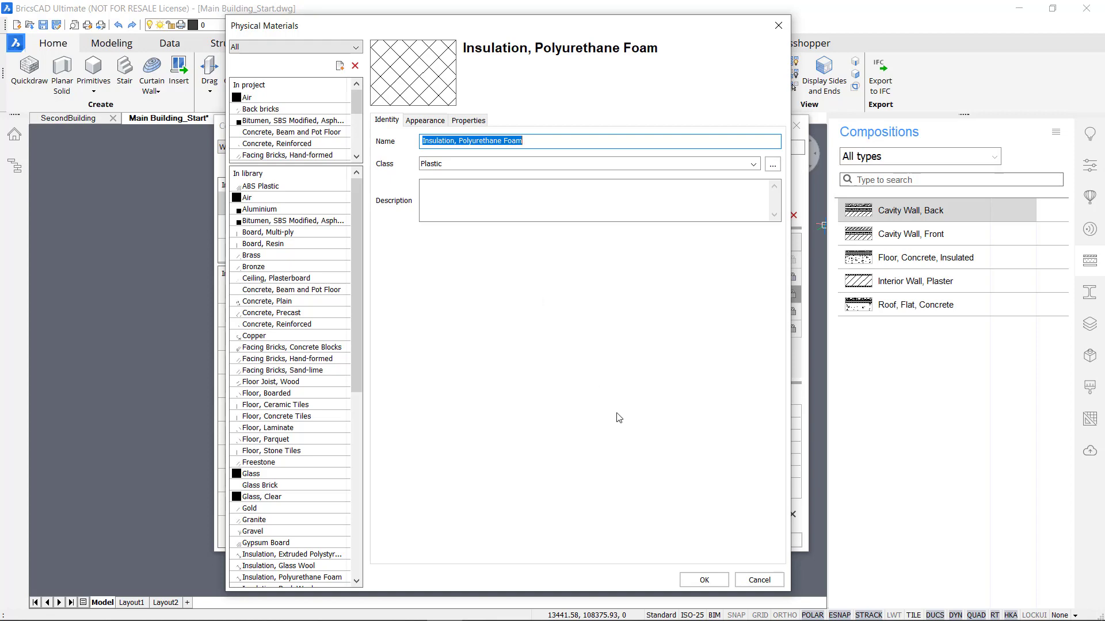
left_click(762, 579)
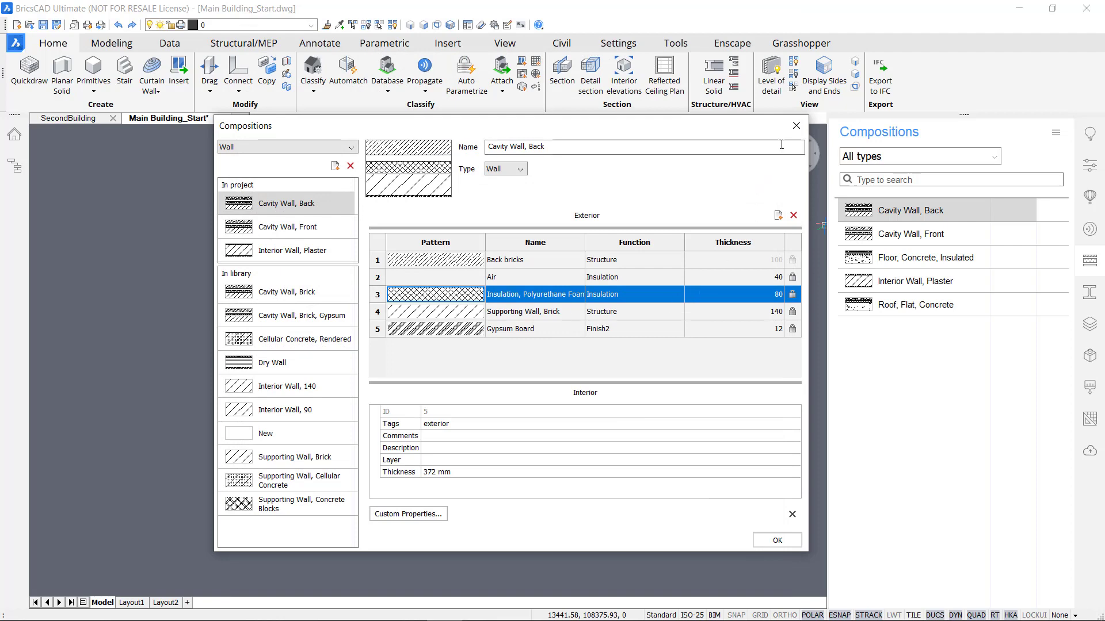
left_click(796, 126)
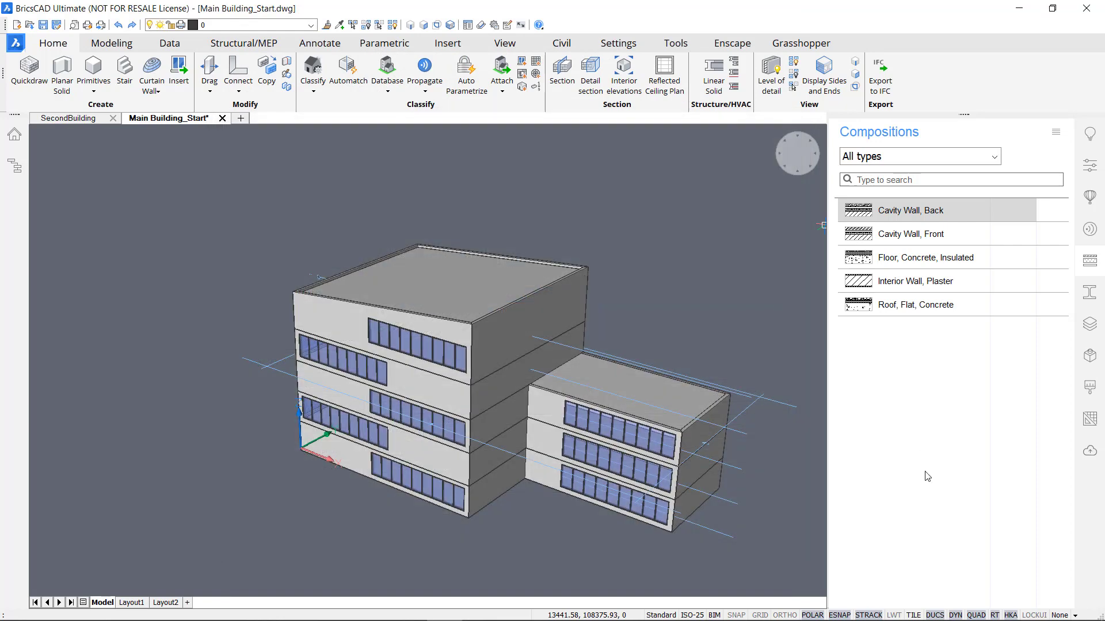
middle_click_drag(680, 278, 699, 295)
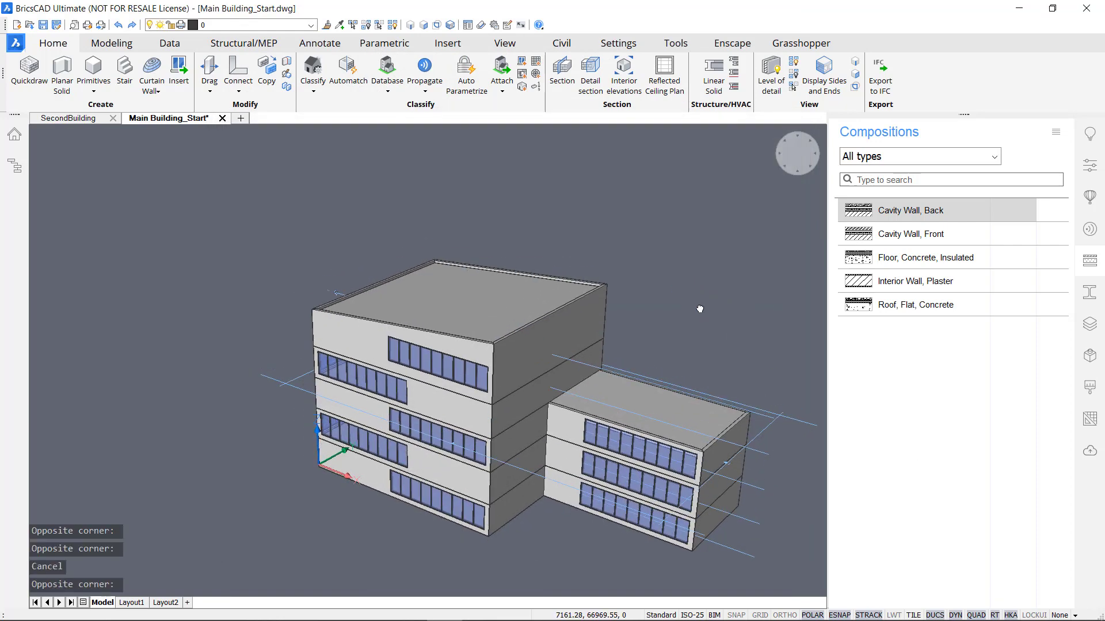
scroll(703, 268, "up", 5)
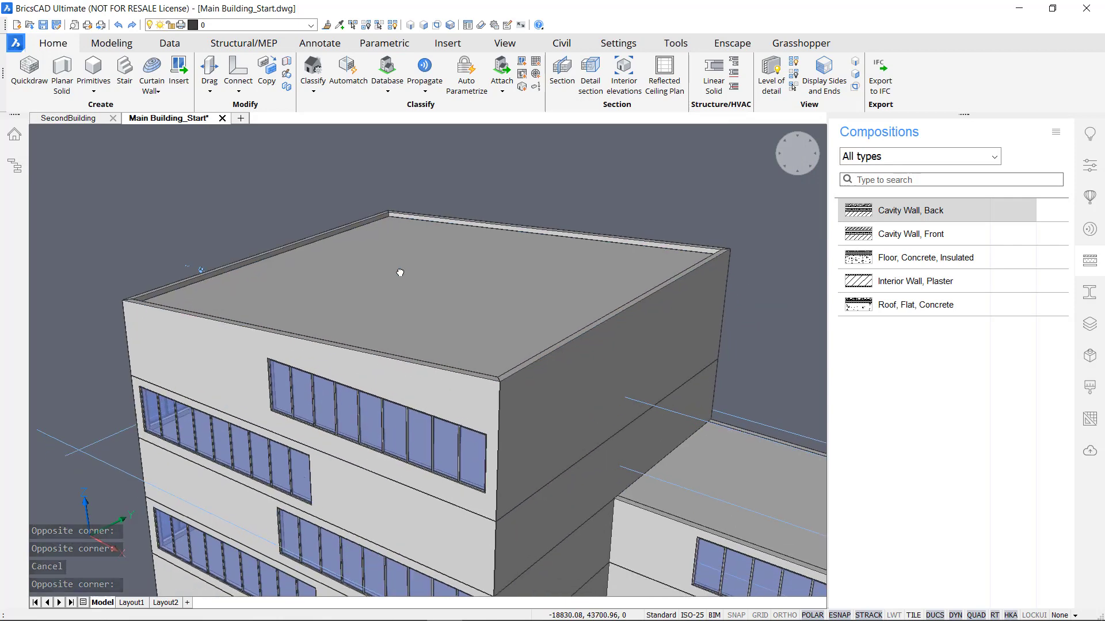
left_click(932, 310)
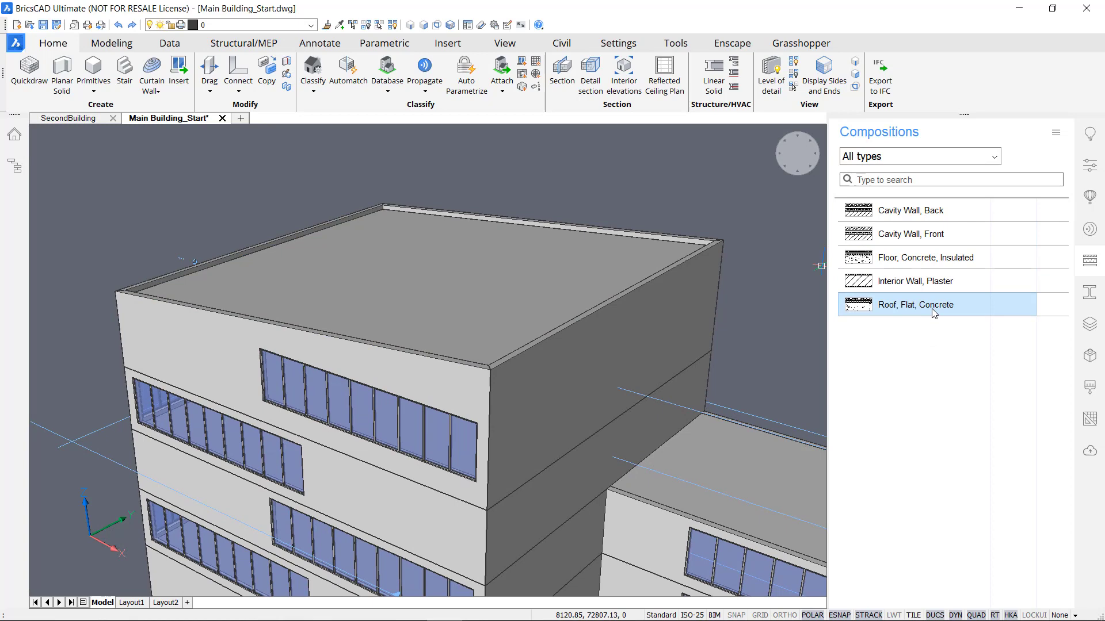
left_click_drag(932, 310, 478, 248)
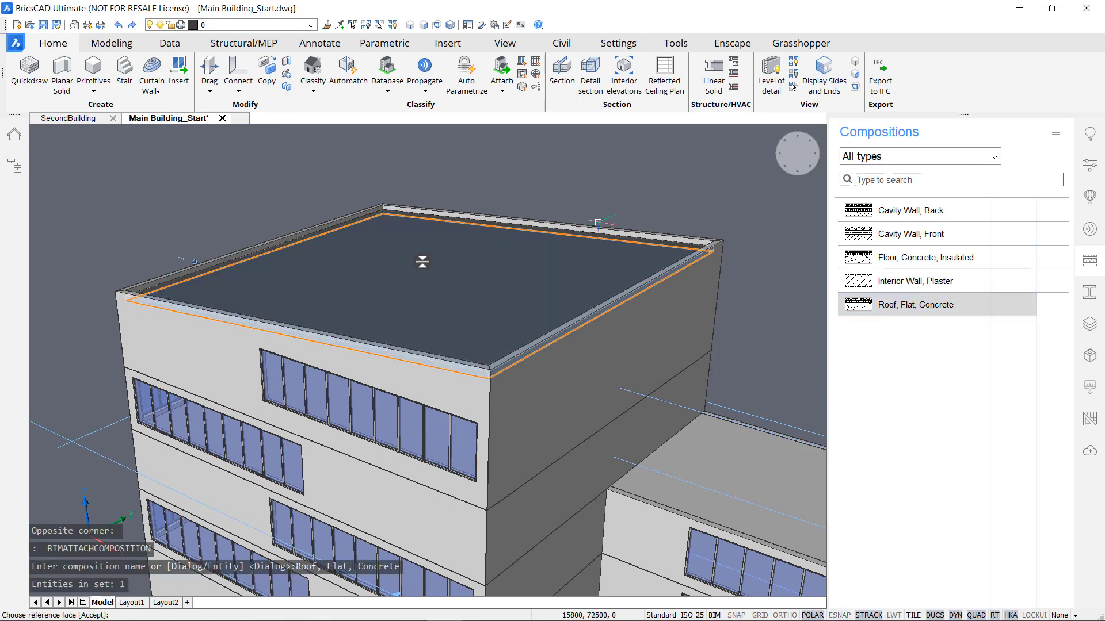
scroll(403, 264, "up", 3)
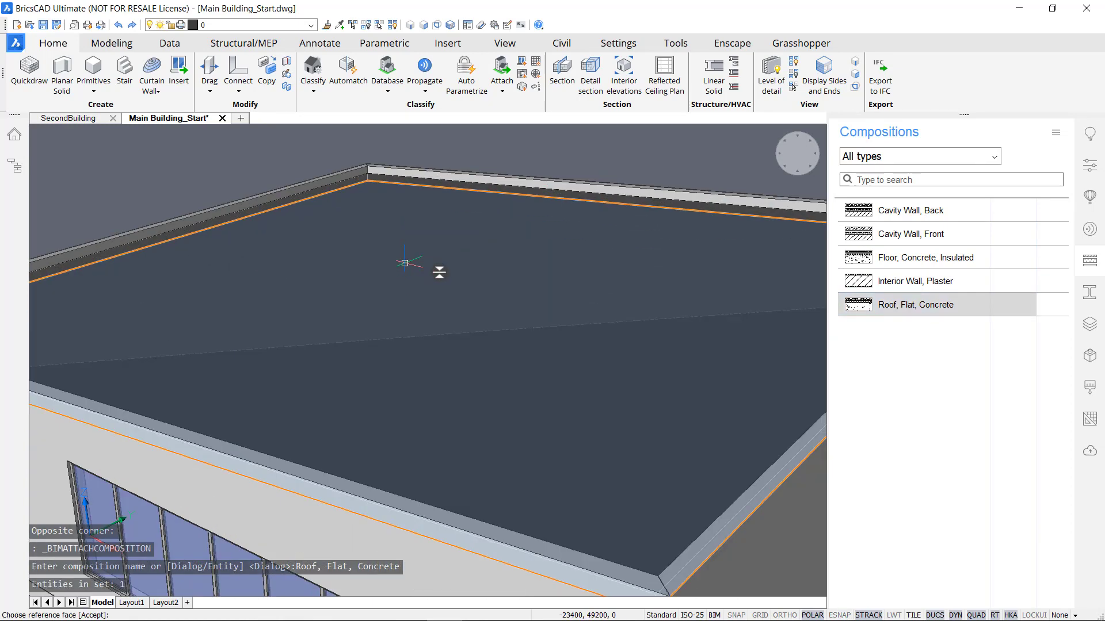
scroll(438, 273, "up", 3)
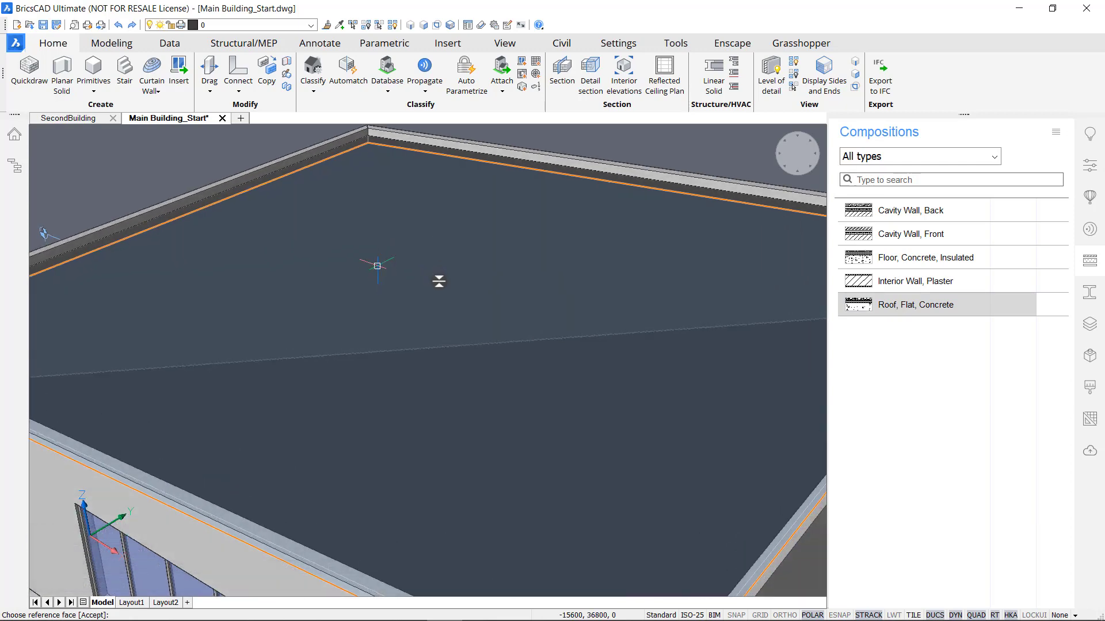
scroll(439, 282, "down", 3)
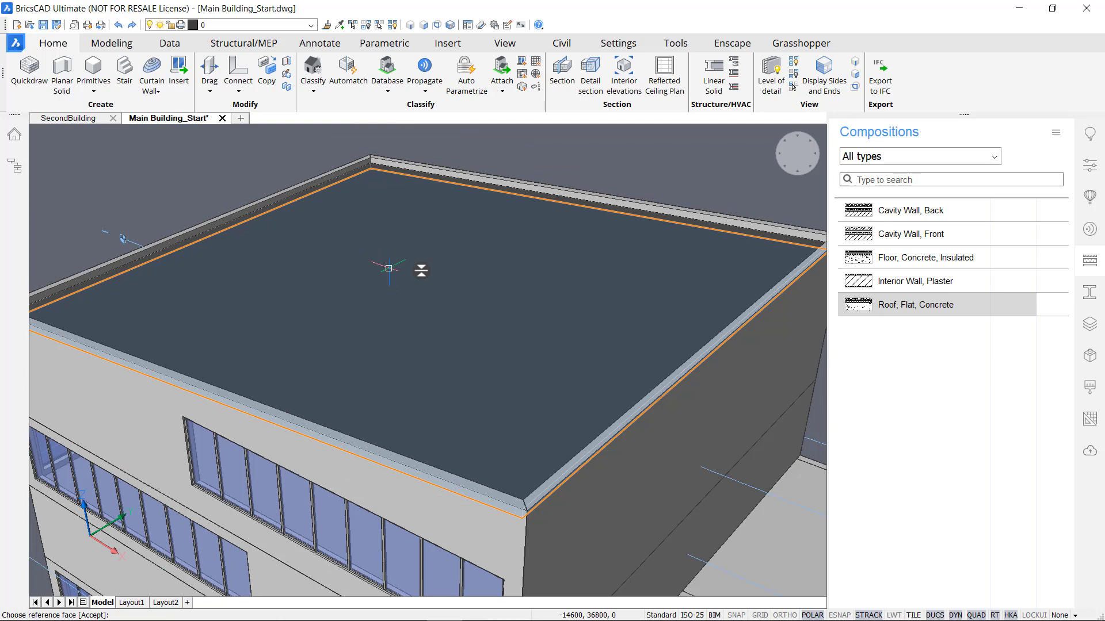
Examine the layers and thicknesses of the Roof, Flat, Concrete composition and close its dialog without changes
left_click(939, 310)
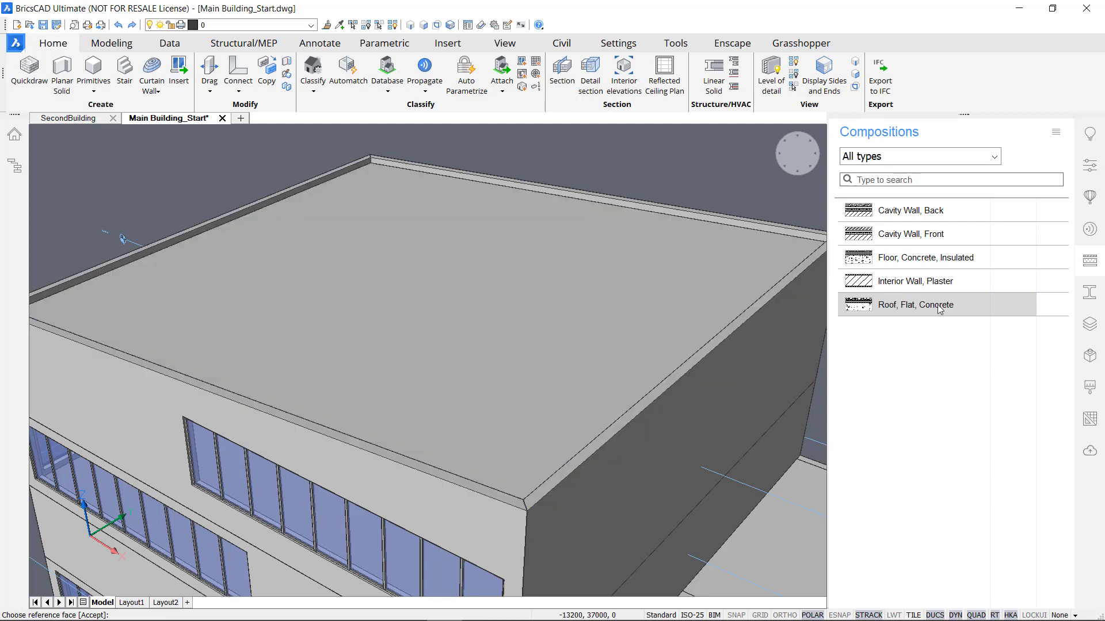
double_click(940, 309)
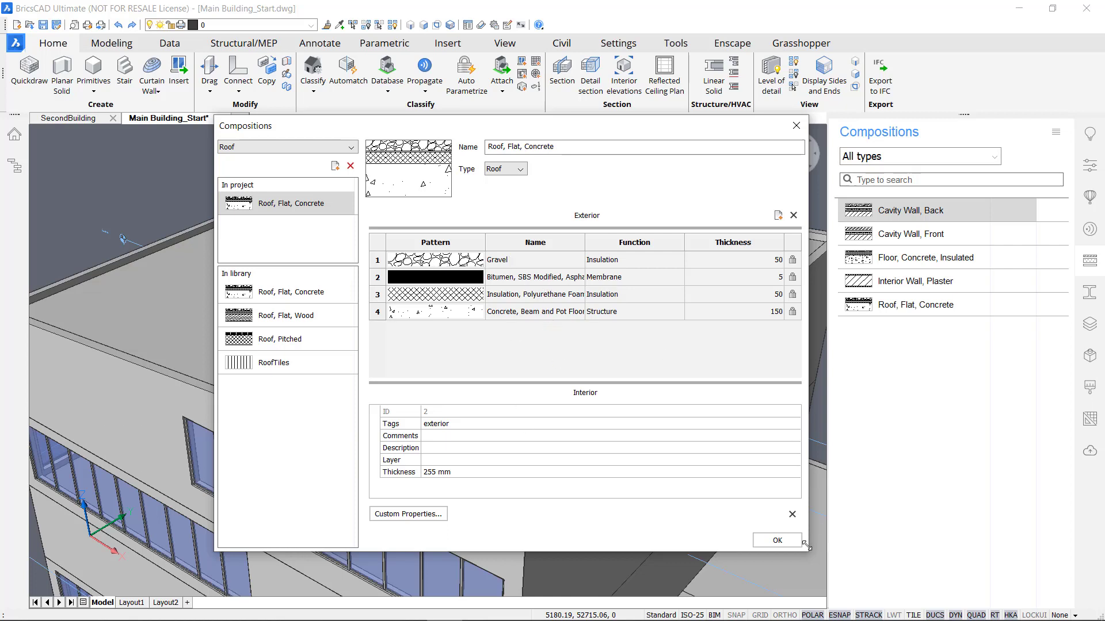
left_click(783, 542)
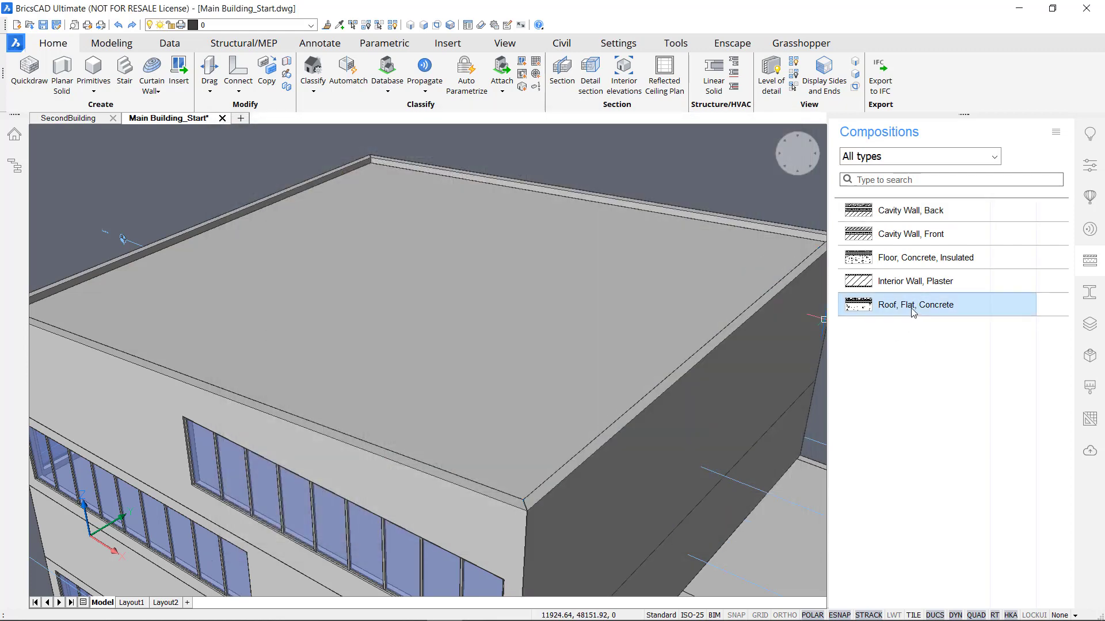
Attach the Roof, Flat, Concrete composition to the main building's roof slab, flipping the reference face to the slab's upper side
left_click_drag(917, 308, 474, 308)
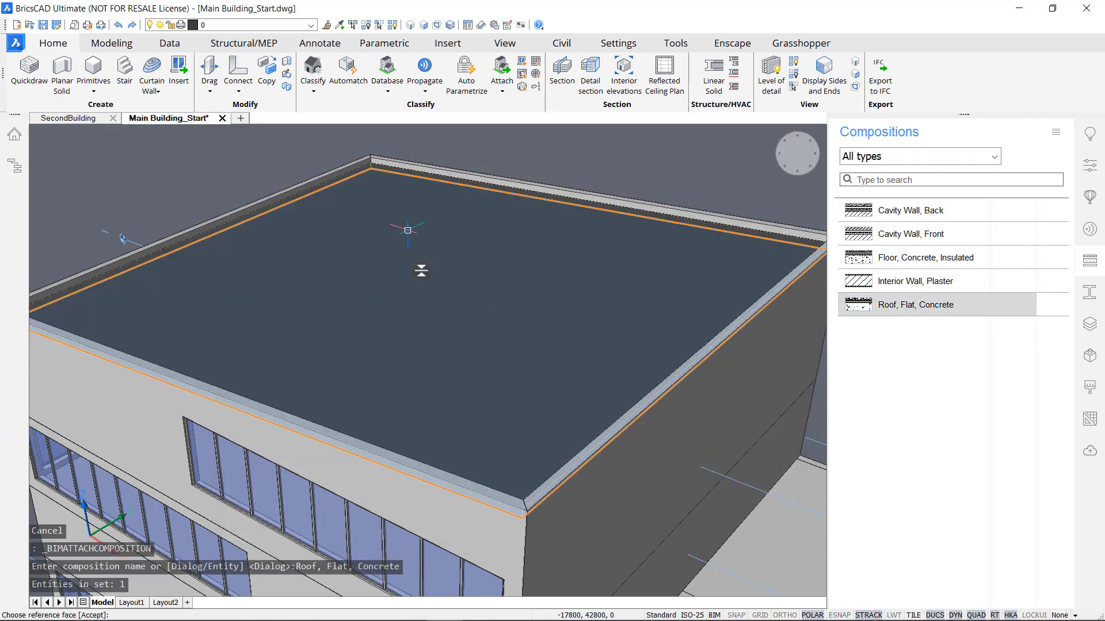
right_click(426, 278)
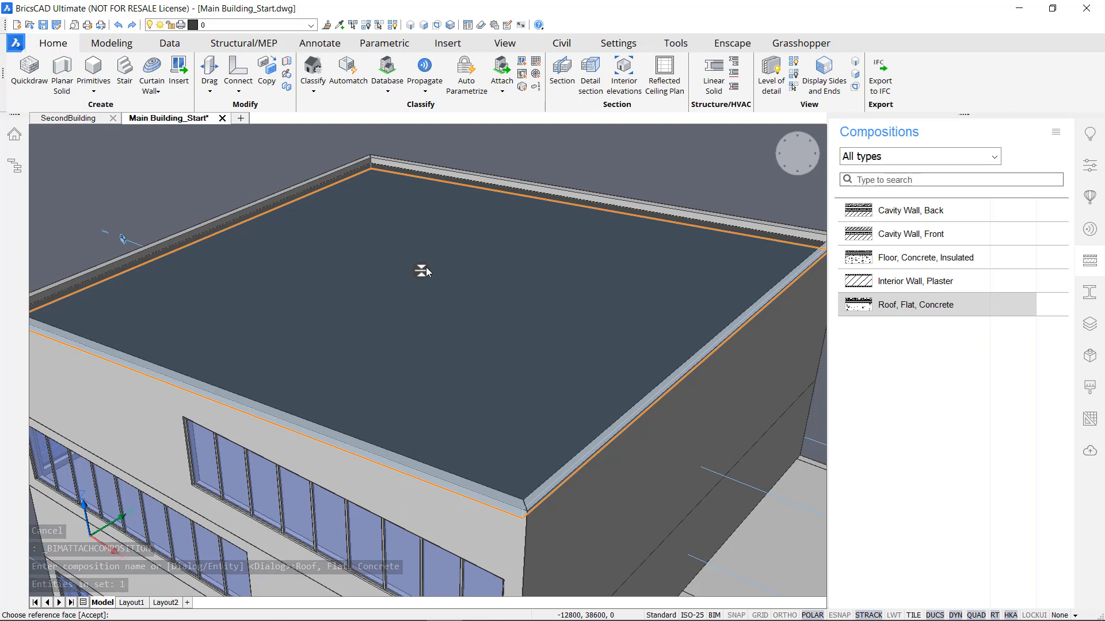
left_click(423, 268)
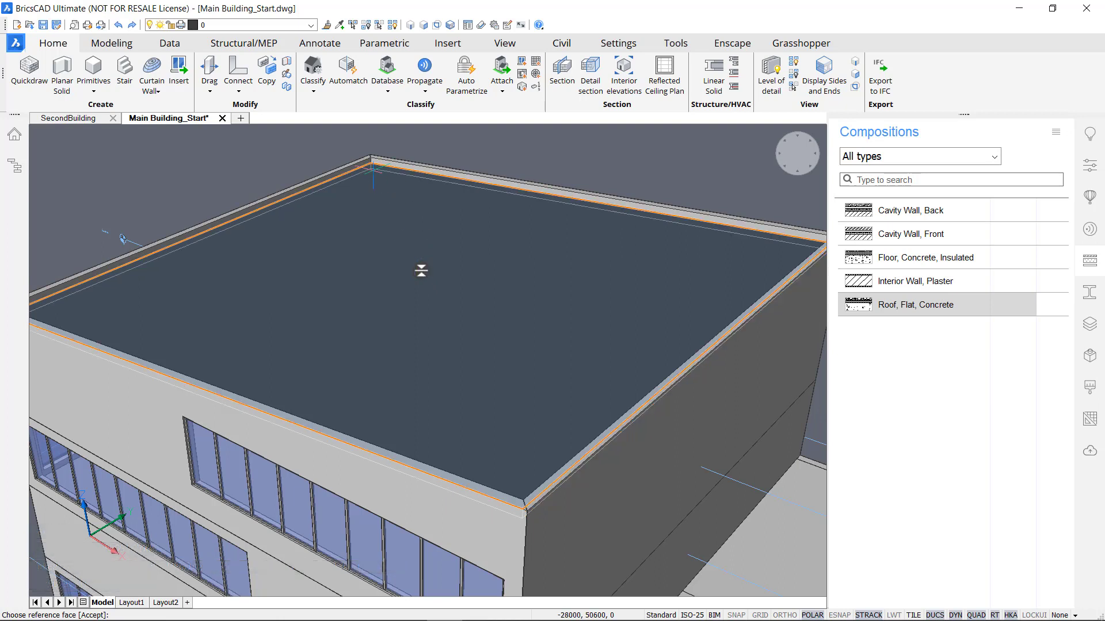
scroll(368, 161, "up", 5)
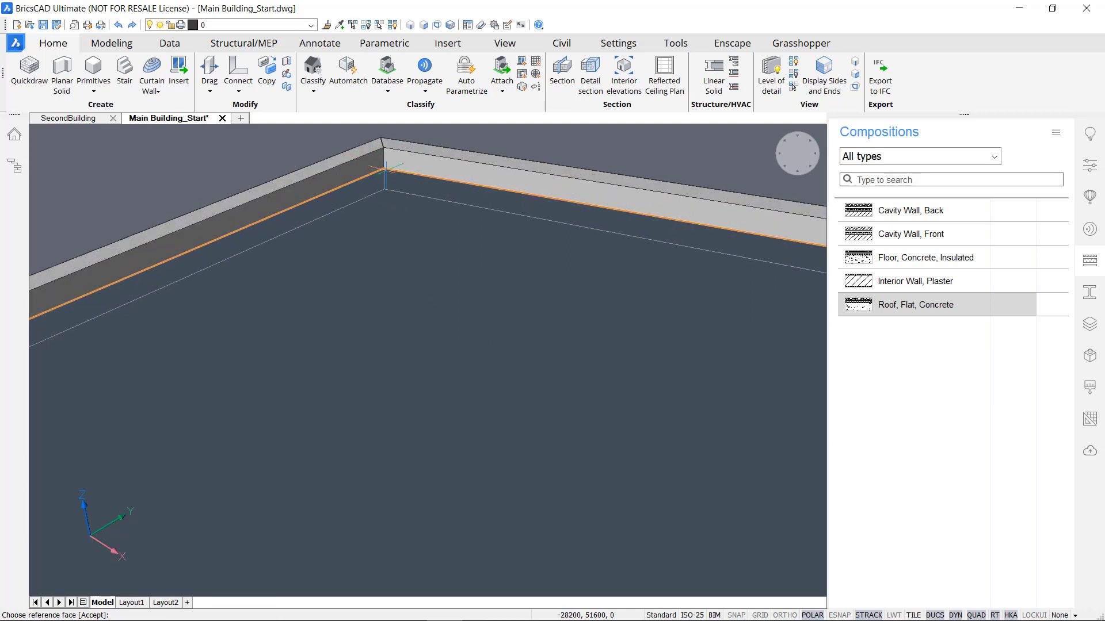
scroll(369, 179, "down", 6)
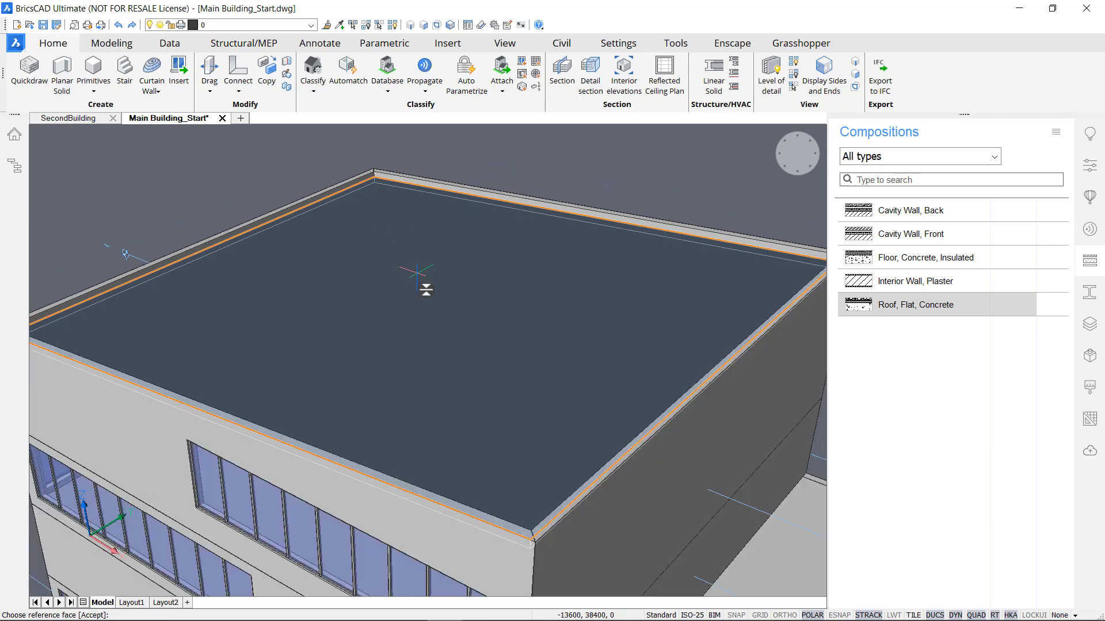
scroll(417, 259, "up", 2)
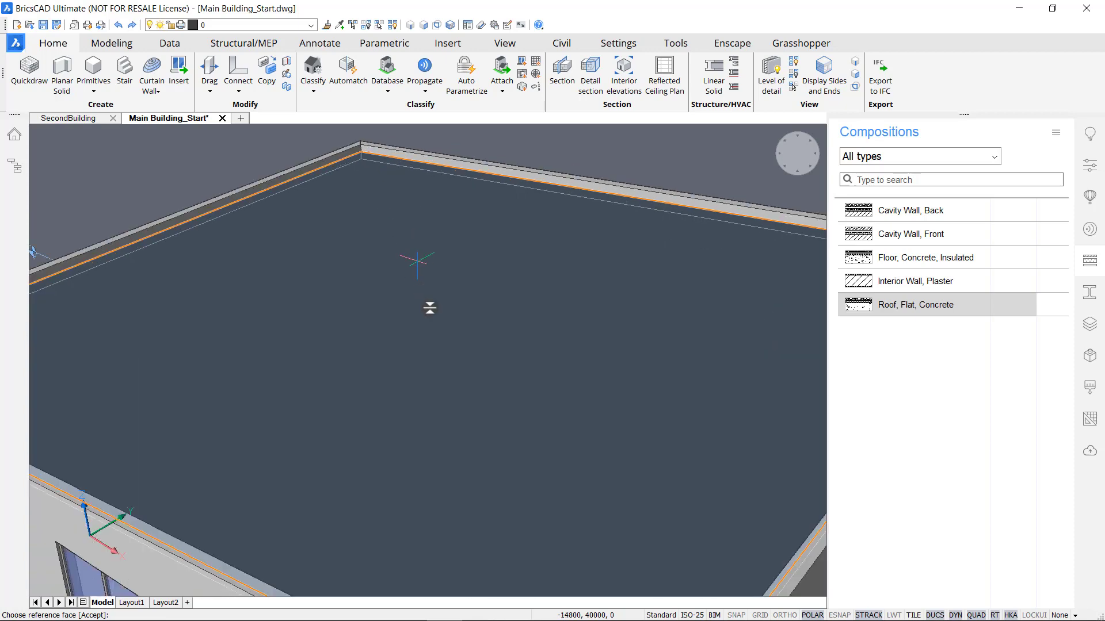
left_click(434, 308)
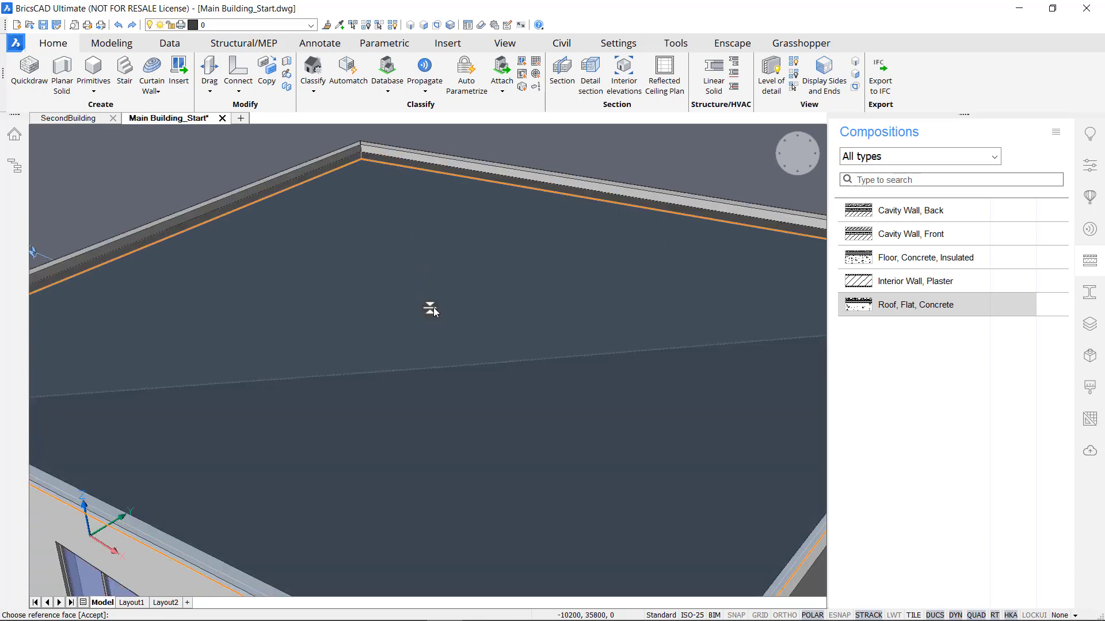
left_click(431, 308)
key("Return")
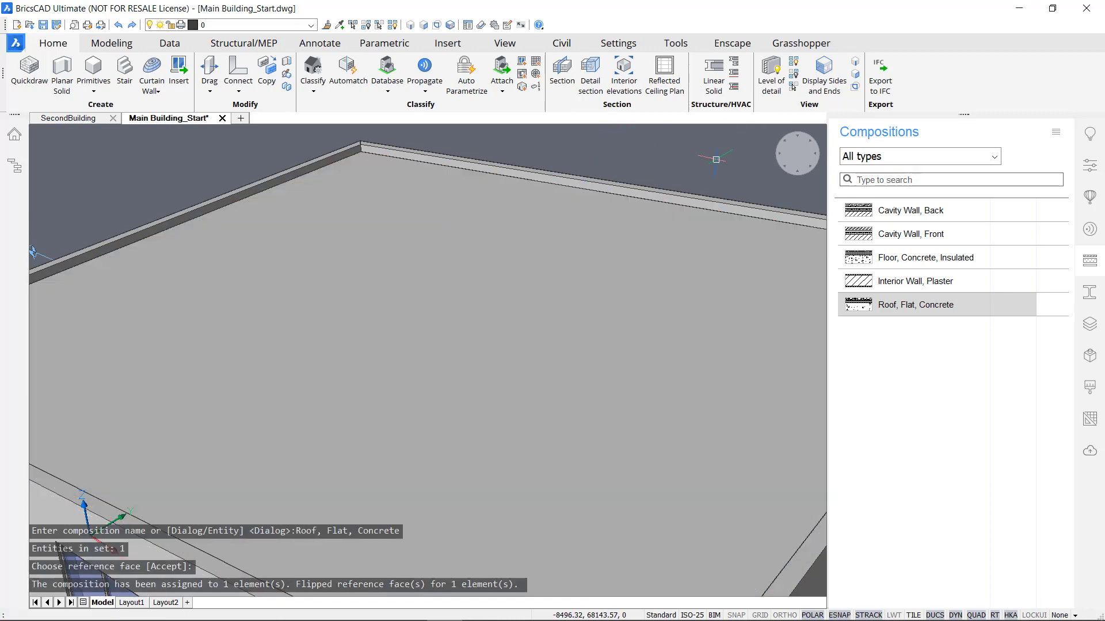
Switch the model display to the high level of detail so composition materials are rendered
scroll(716, 160, "down", 4)
scroll(747, 224, "up", 2)
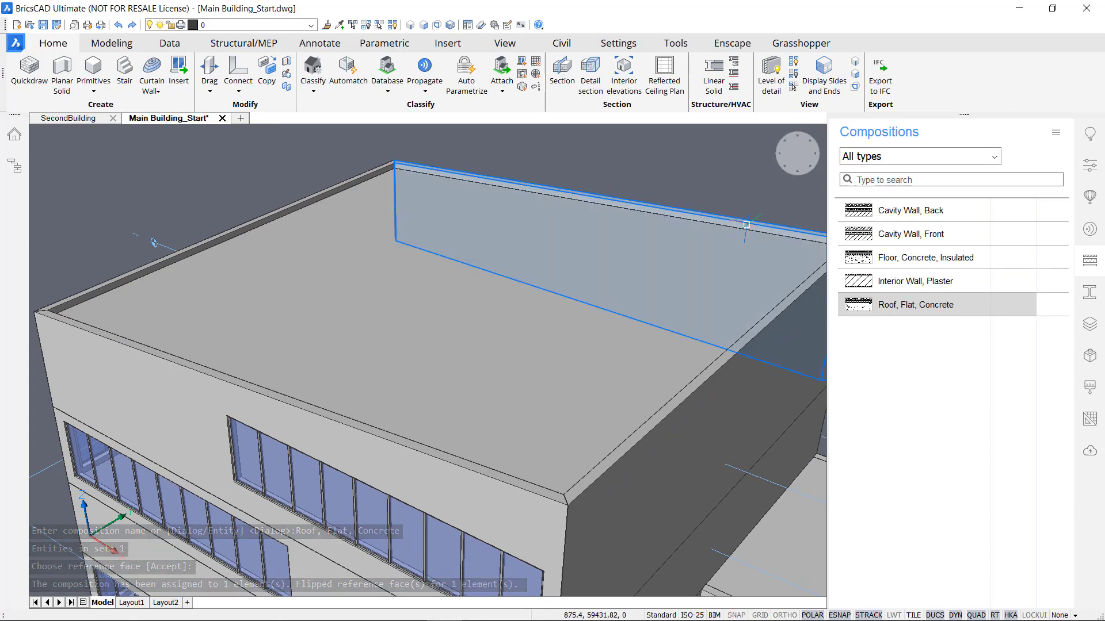
left_click(693, 148)
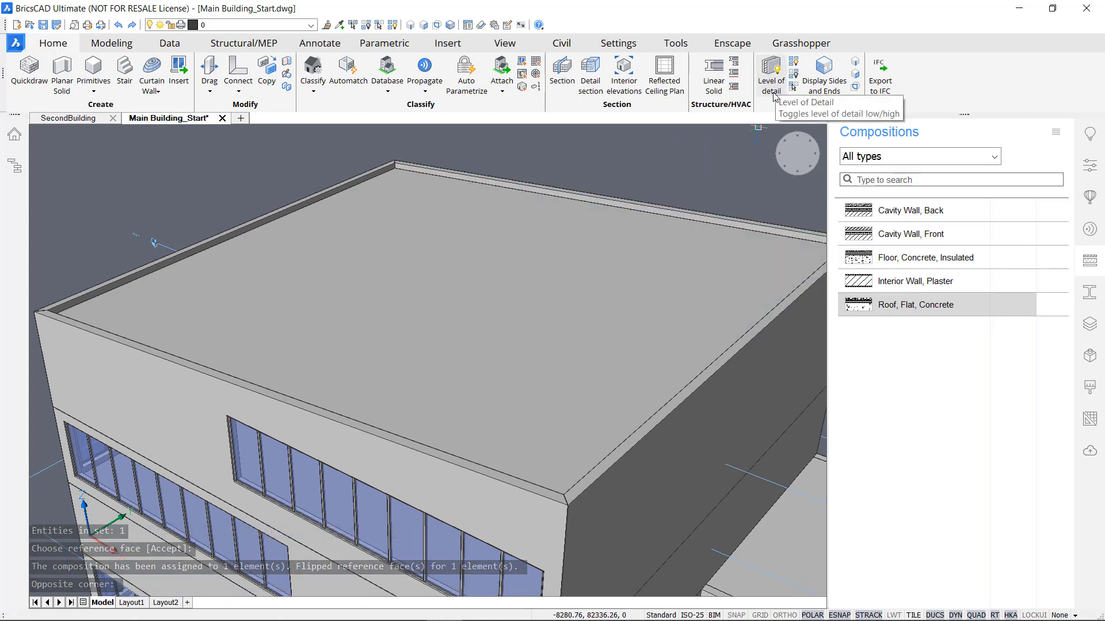
left_click(774, 97)
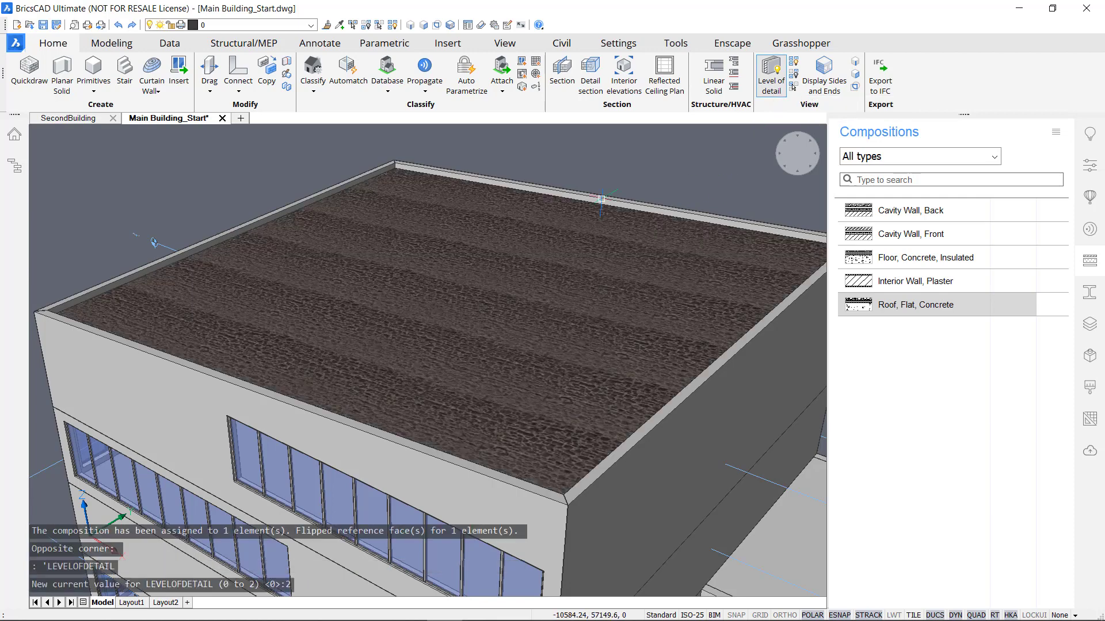
Activate the main building's uppermost horizontal section to cut away the roof and expose the top floor's interior
middle_click_drag(578, 161, 573, 162)
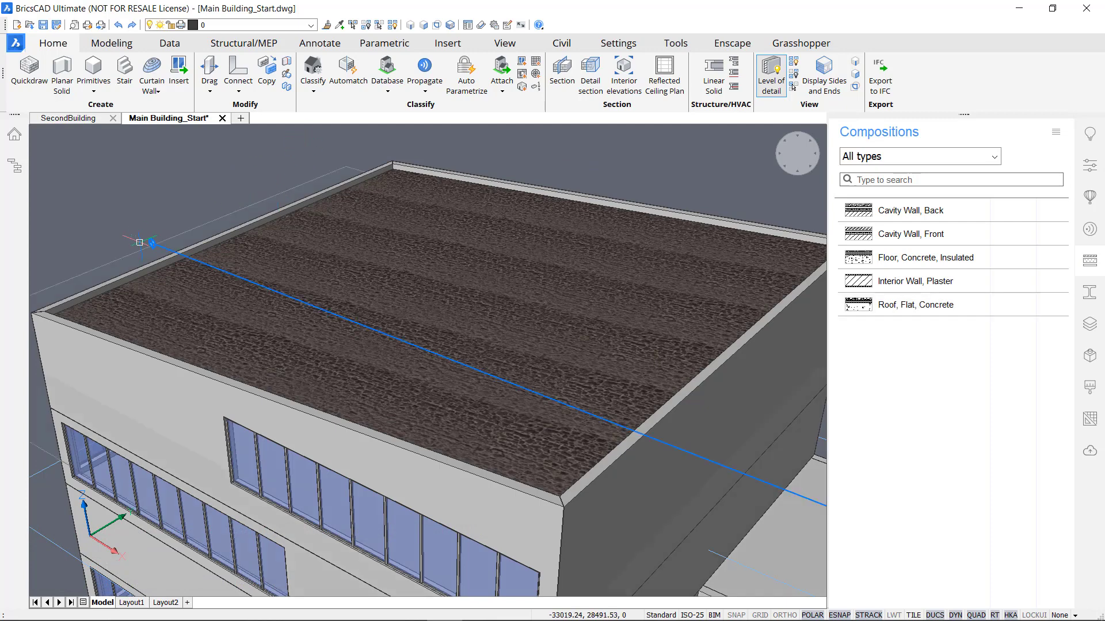
double_click(162, 246)
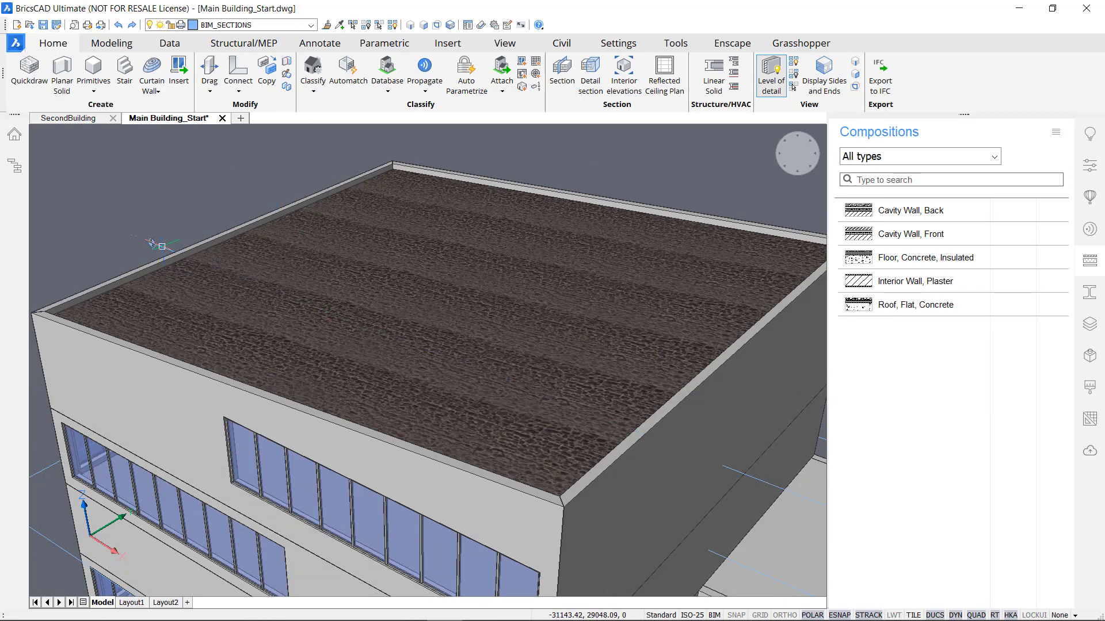
middle_click_drag(201, 179, 317, 257)
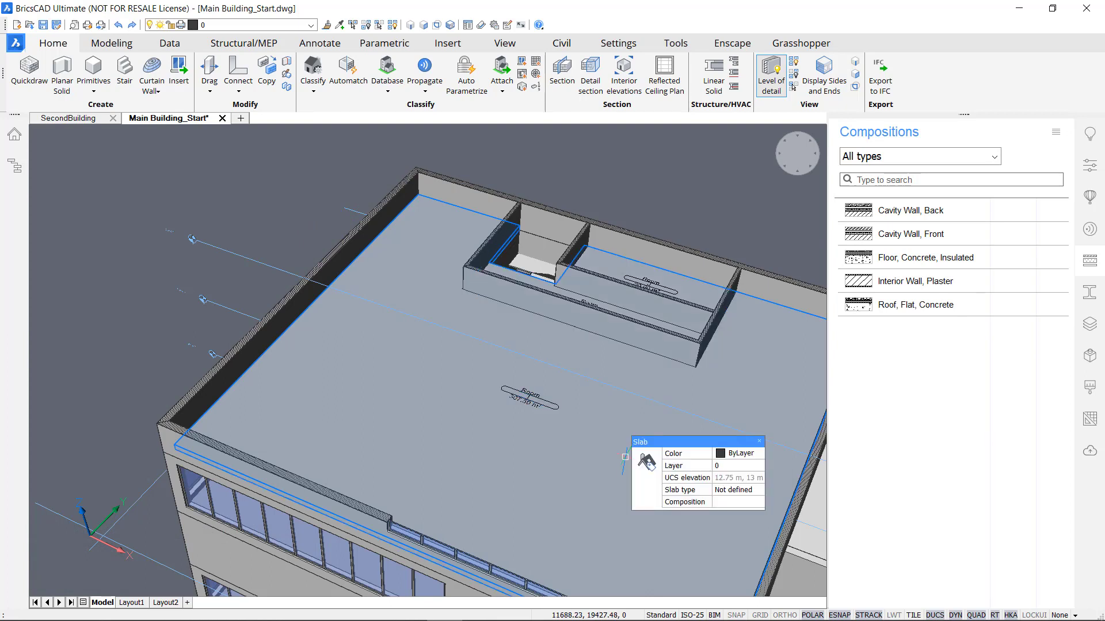
Attach the Floor, Concrete, Insulated composition to the top floor's slab, accepting the proposed reference face
left_click(595, 423)
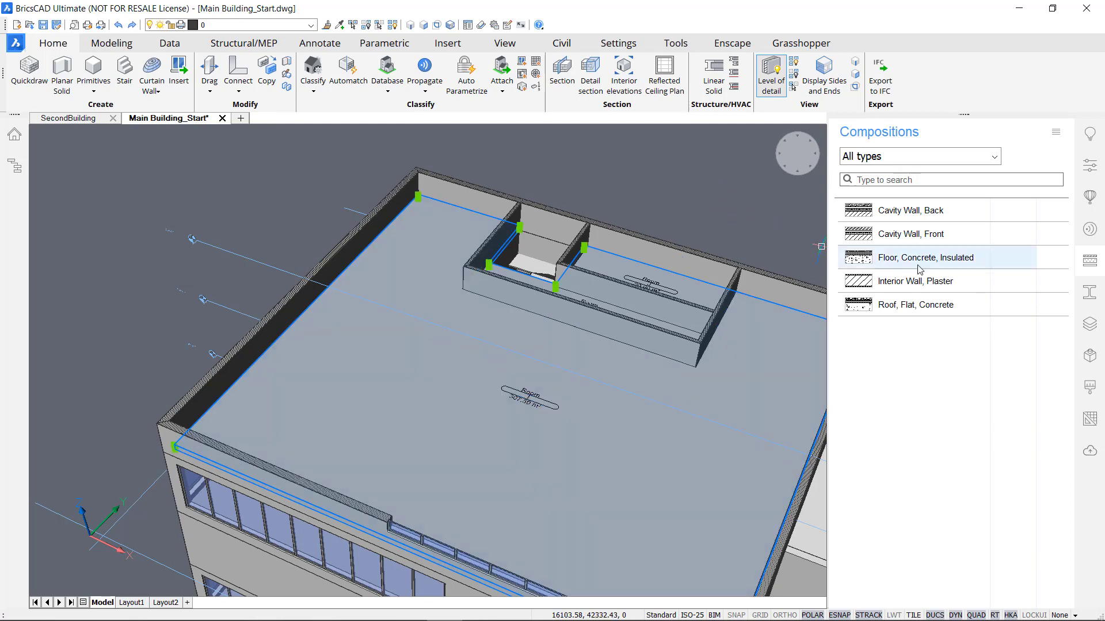
left_click_drag(942, 266, 806, 335)
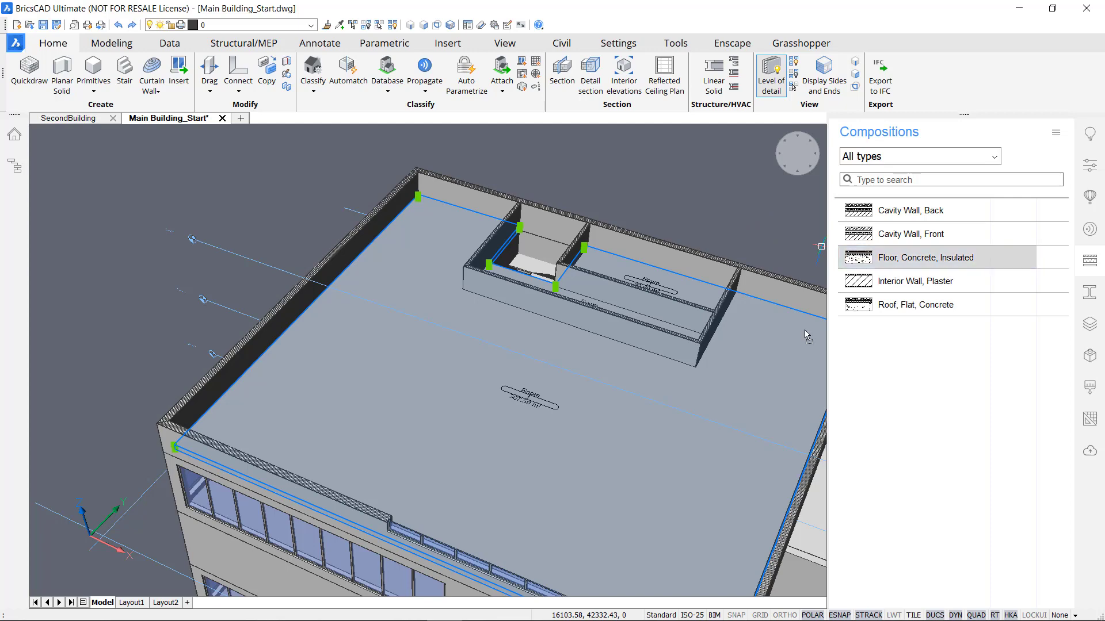
left_click_drag(652, 463, 650, 461)
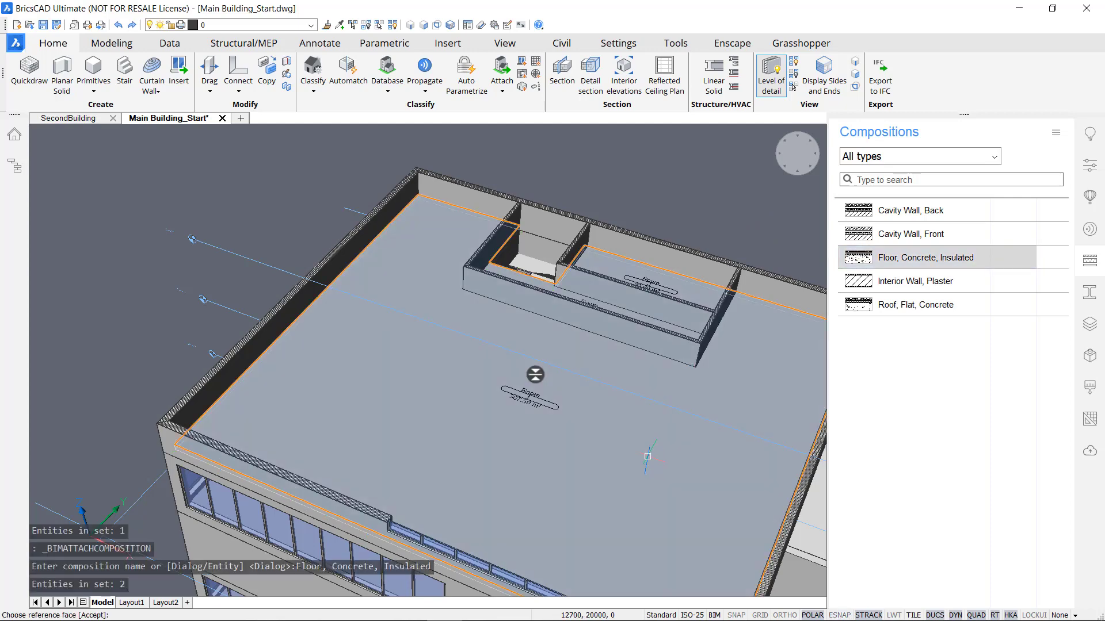
key("Return")
key("Return")
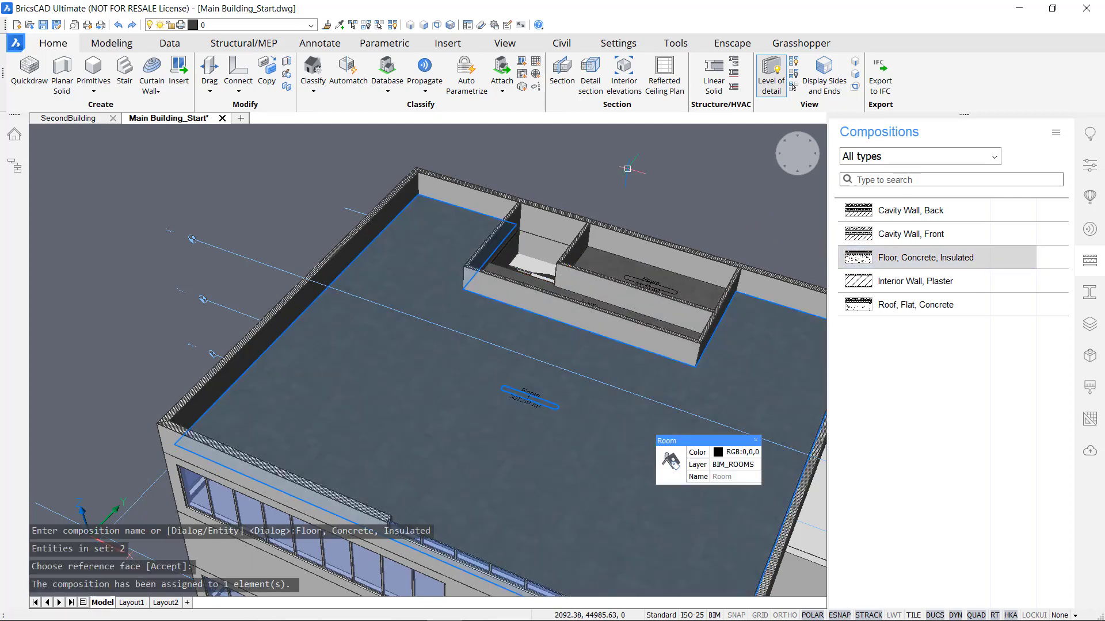
Attach the Cavity Wall, Front composition to the top floor's two adjoining exterior walls, accepting the proposed reference faces
middle_click_drag(602, 184, 602, 163)
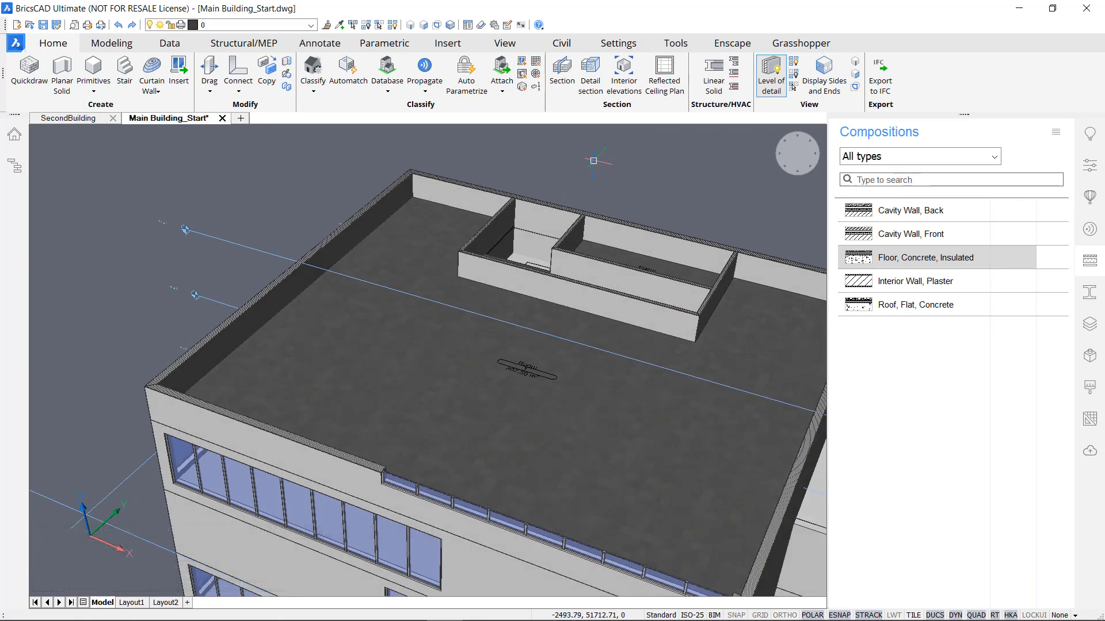
scroll(393, 169, "up", 3)
middle_click_drag(348, 164, 371, 213)
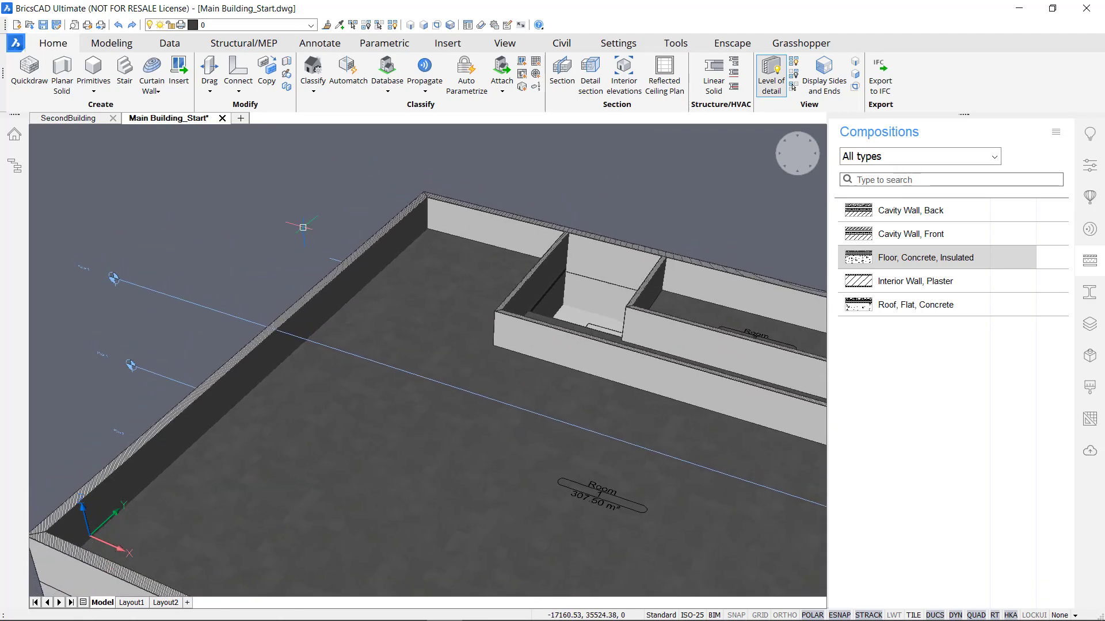
scroll(409, 236, "down", 5)
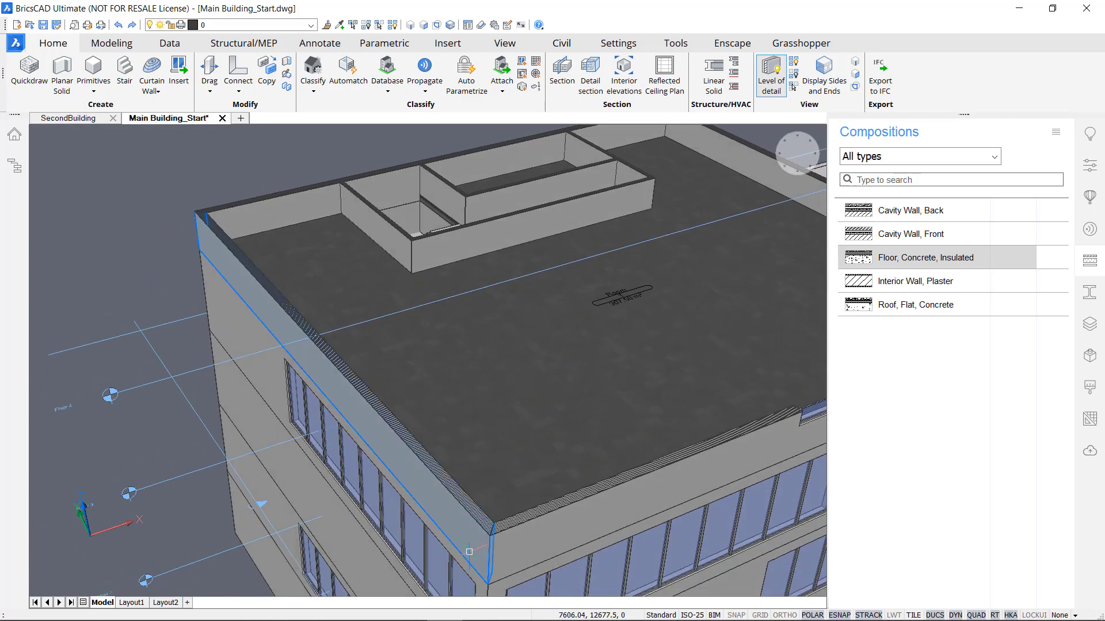
left_click(469, 552)
left_click(538, 534)
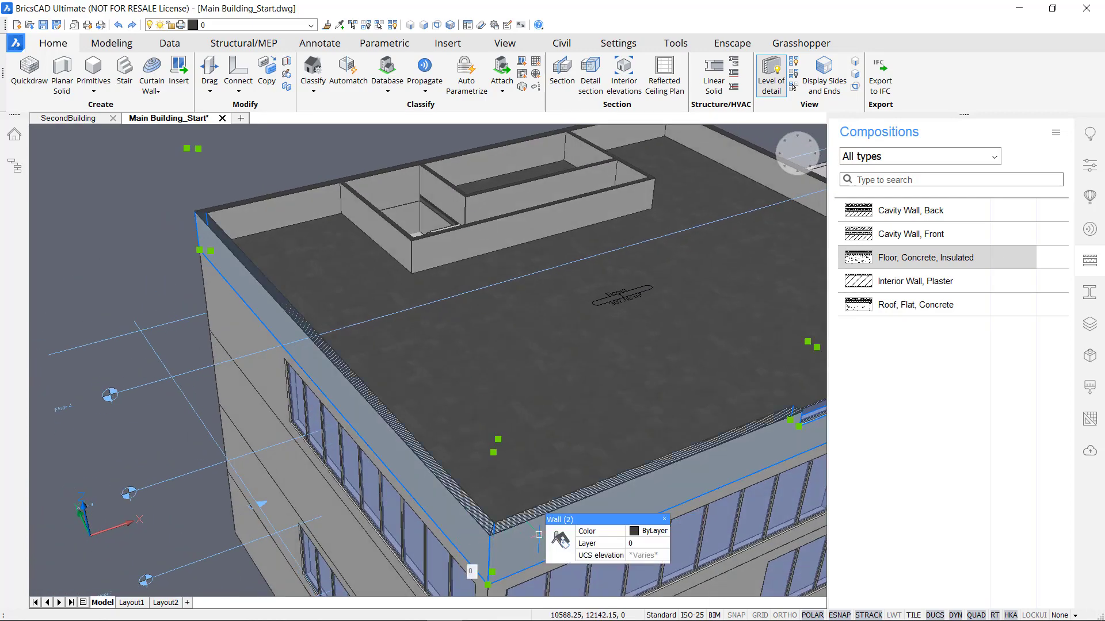
middle_click_drag(539, 535, 553, 451)
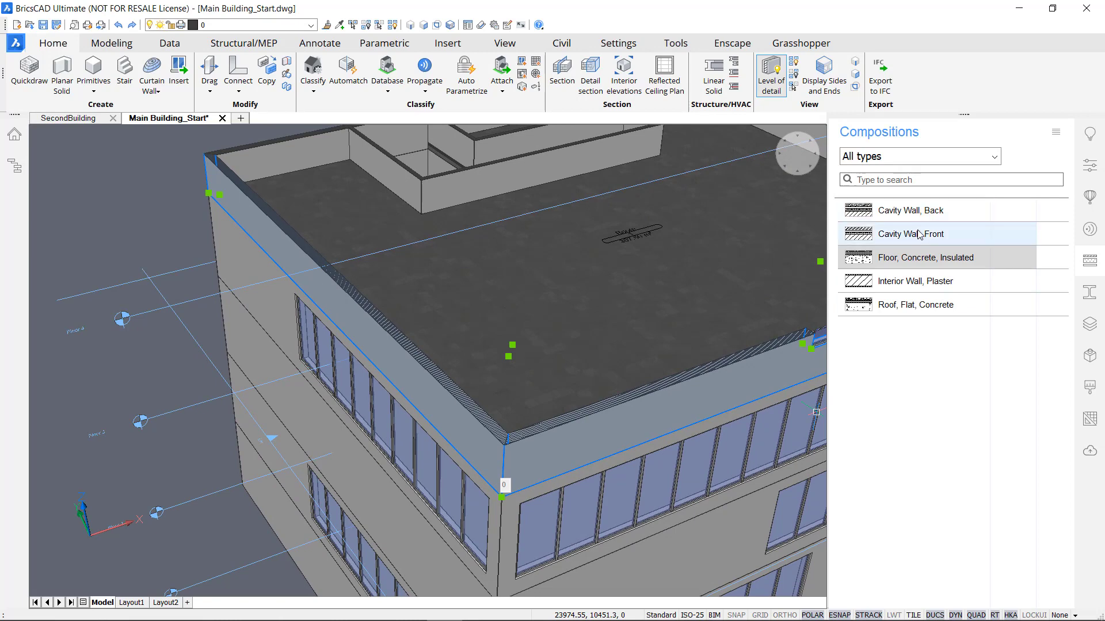
left_click_drag(919, 234, 794, 298)
left_click_drag(664, 397, 664, 397)
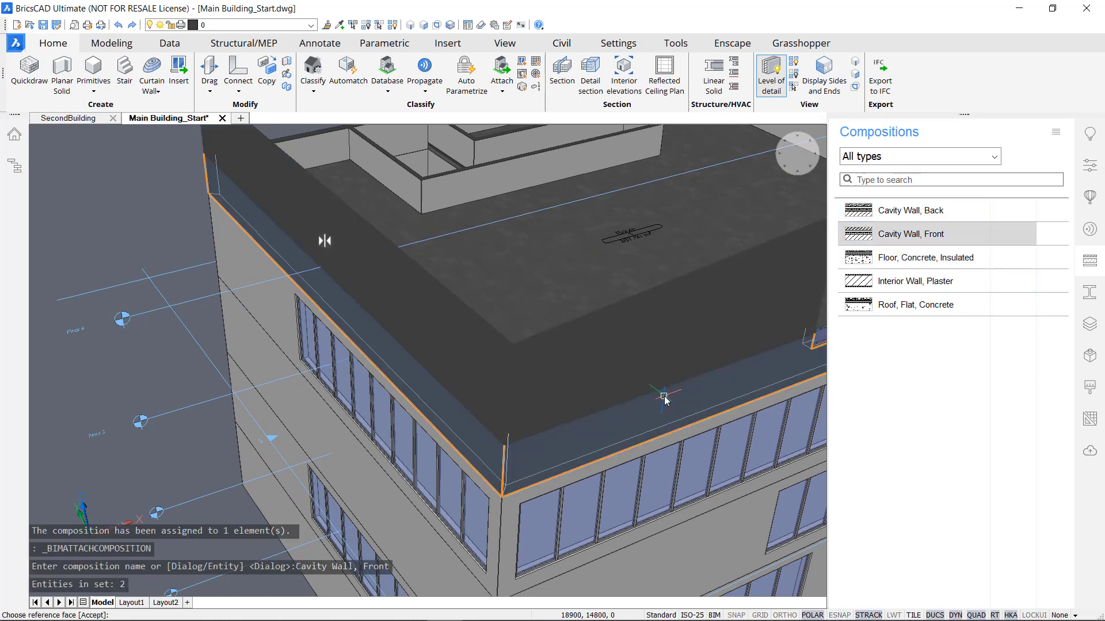
key("Return")
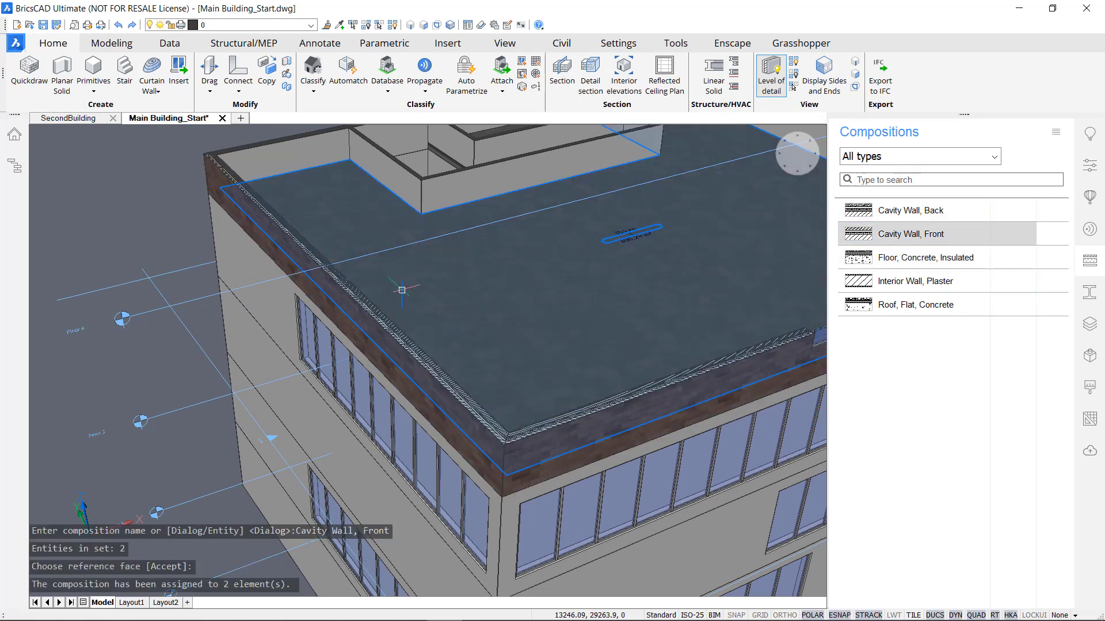
Attach the Cavity Wall, Back composition to the top floor's long windowless exterior wall beside the stair core, accepting the proposed reference face
scroll(402, 288, "down", 2)
middle_click_drag(314, 329, 264, 334)
middle_click_drag(174, 299, 451, 326, "shift")
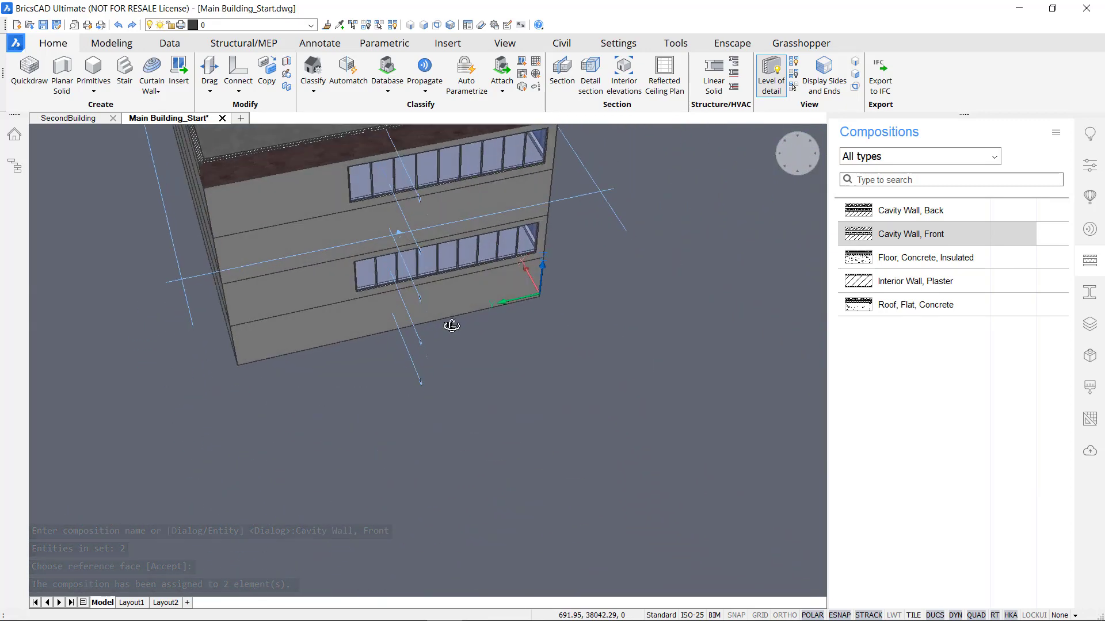
middle_click_drag(379, 309, 645, 429)
middle_click_drag(404, 352, 452, 261, "shift")
middle_click_drag(444, 306, 404, 507)
middle_click_drag(471, 374, 473, 414, "shift")
scroll(511, 343, "up", 4)
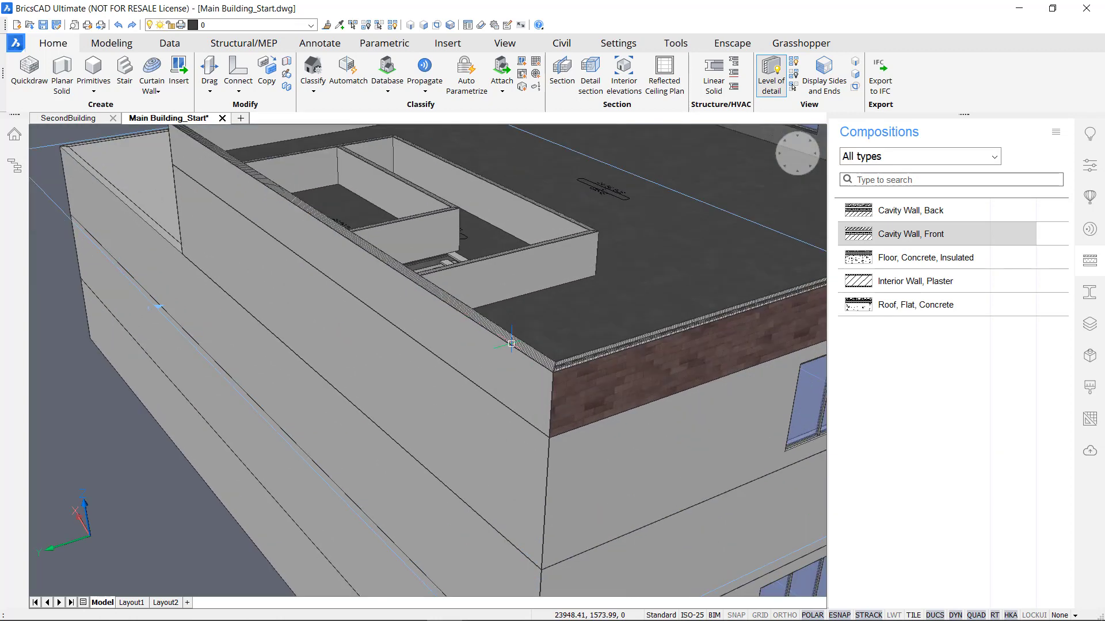
left_click(537, 363)
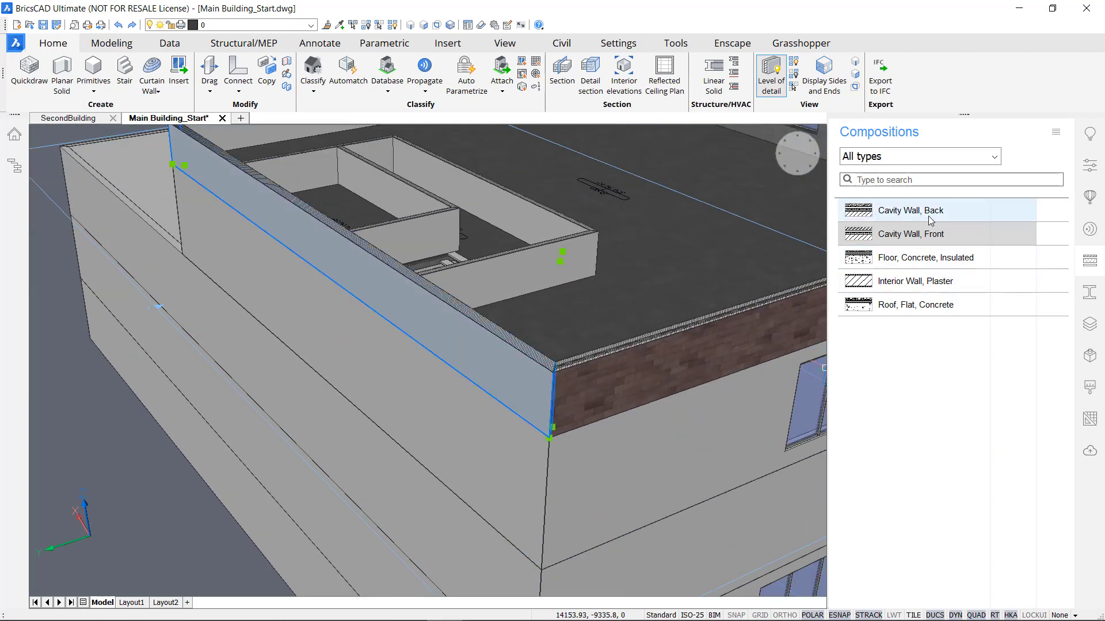
left_click_drag(931, 213, 514, 382)
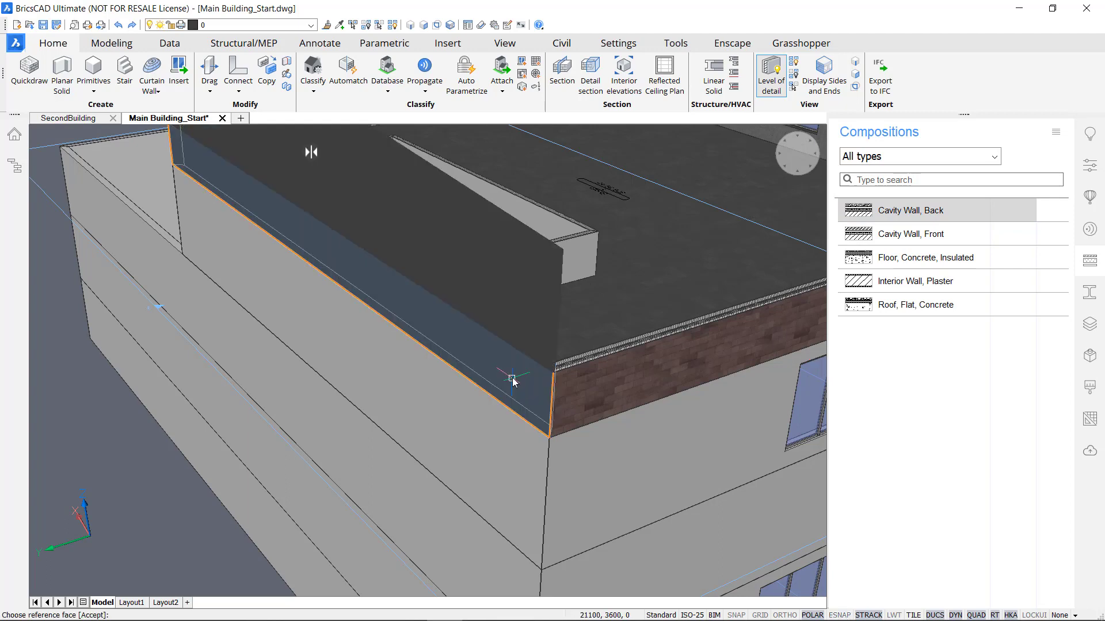
left_click(512, 380)
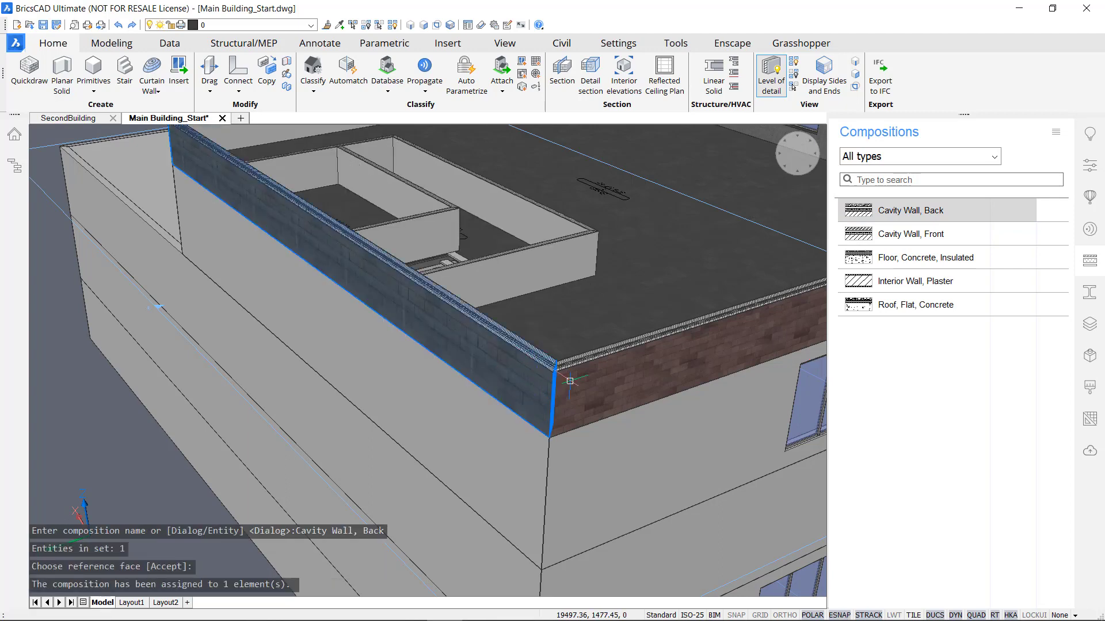
Attach the Interior Wall, Plaster composition to the stair core's short outer wall, accepting the reference face, and close the compositions list
middle_click_drag(664, 432, 619, 434)
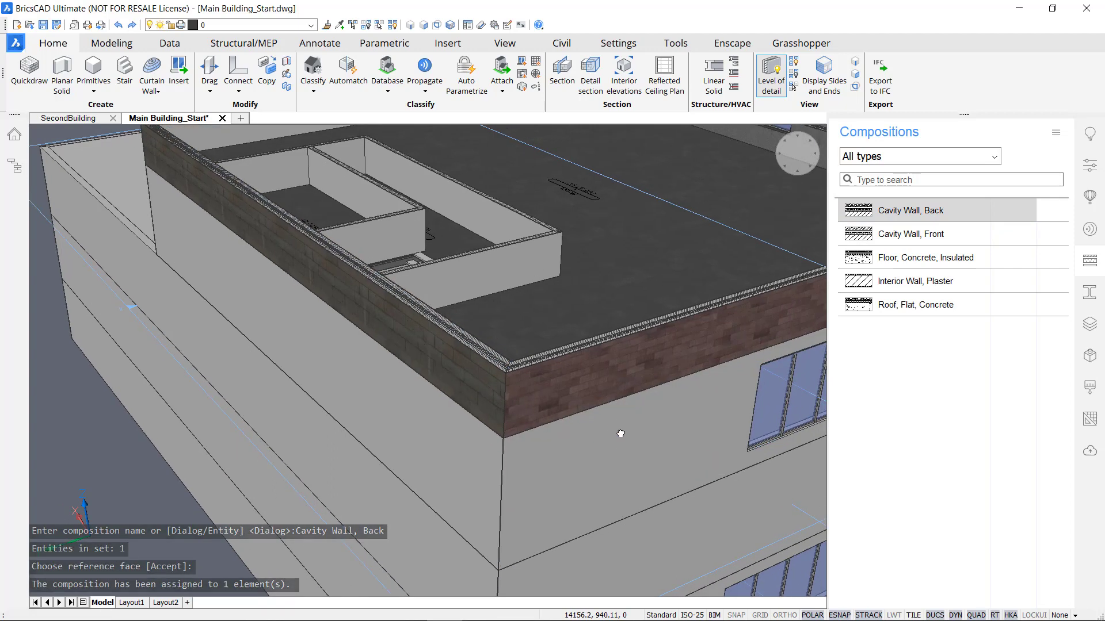
mouse_move(595, 439)
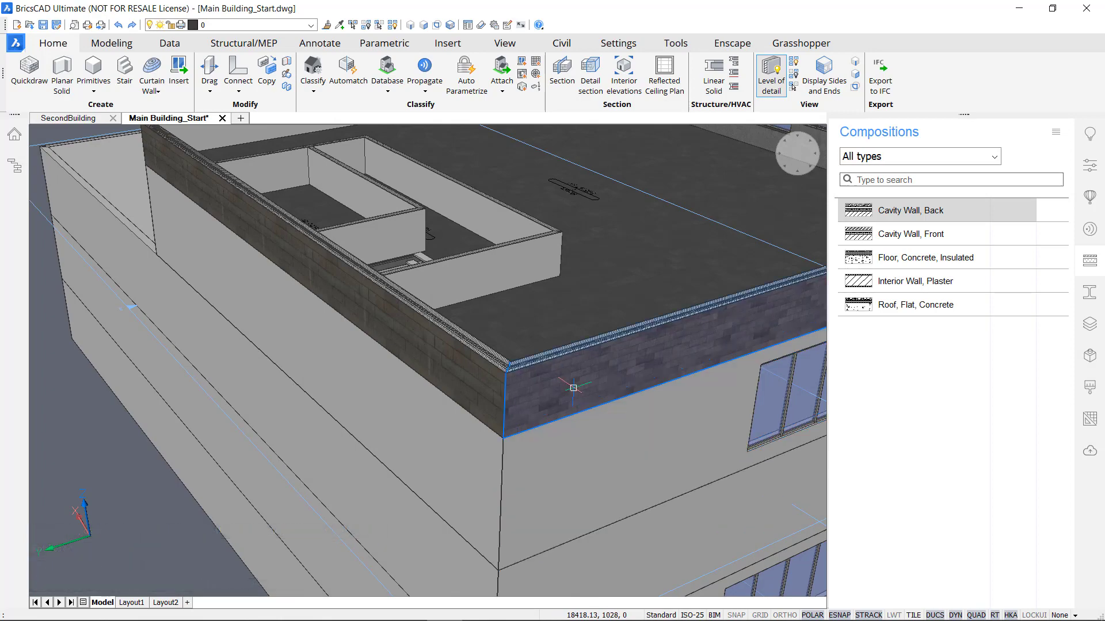
middle_click_drag(574, 387, 390, 410, "shift")
scroll(390, 409, "down", 2)
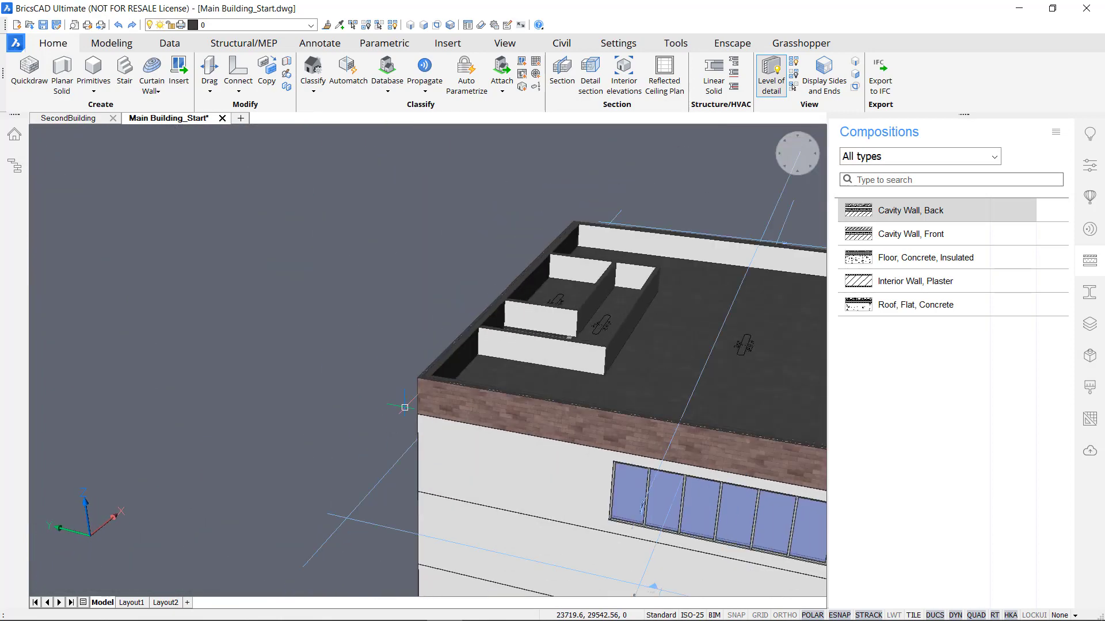
middle_click_drag(626, 441, 339, 410)
scroll(340, 409, "up", 5)
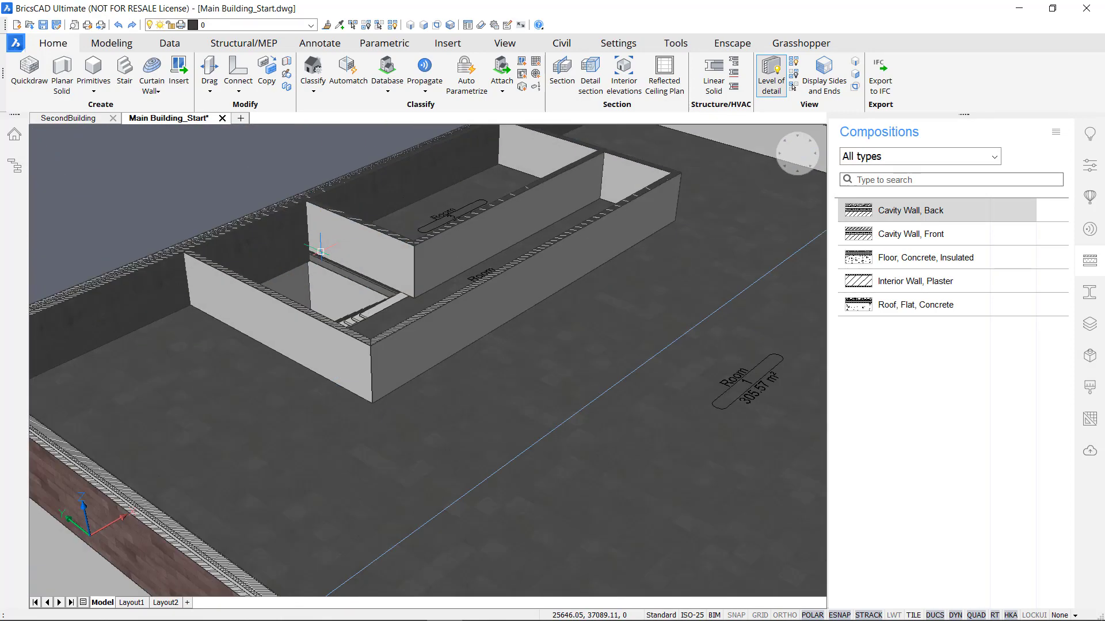
left_click(311, 397)
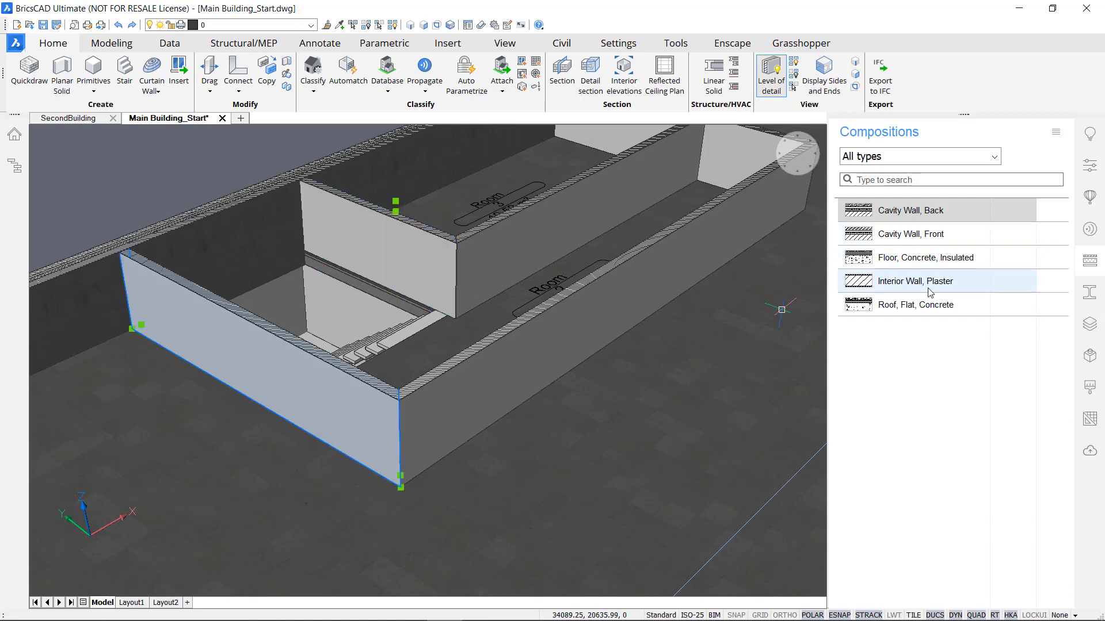
left_click_drag(929, 282, 607, 346)
left_click_drag(339, 408, 340, 402)
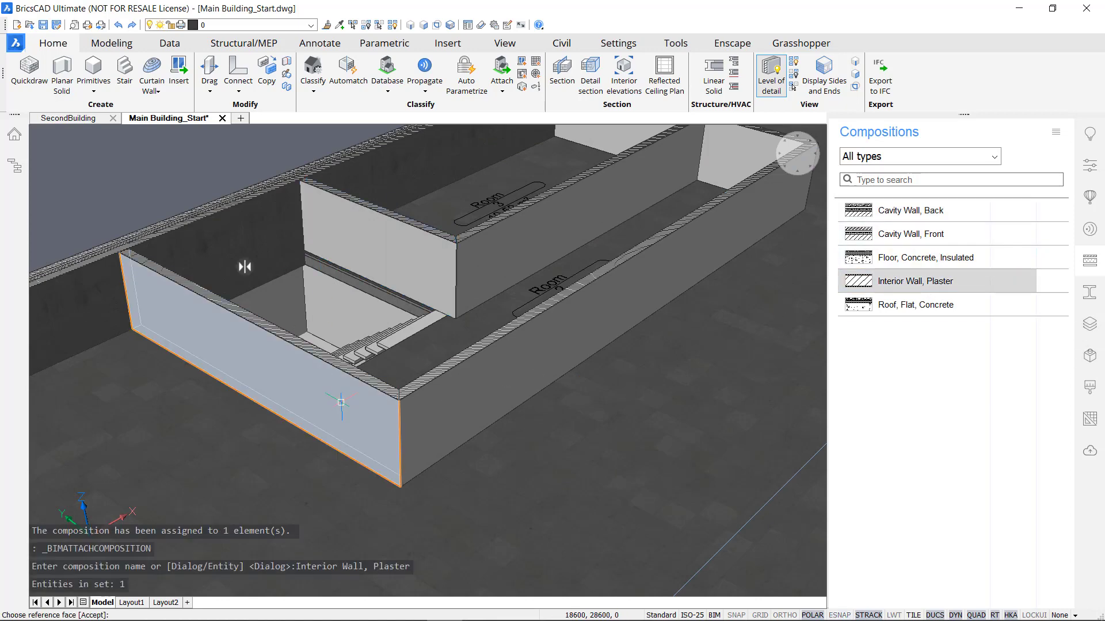
right_click(343, 385)
left_click(380, 395)
scroll(464, 375, "down", 5)
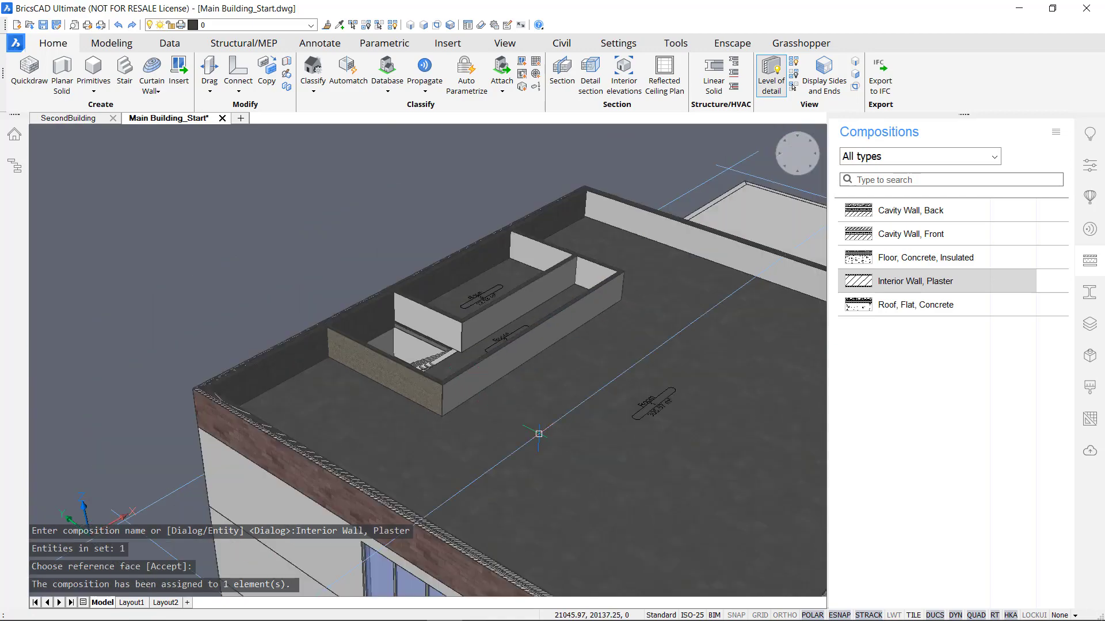
middle_click_drag(552, 446, 496, 401, "shift")
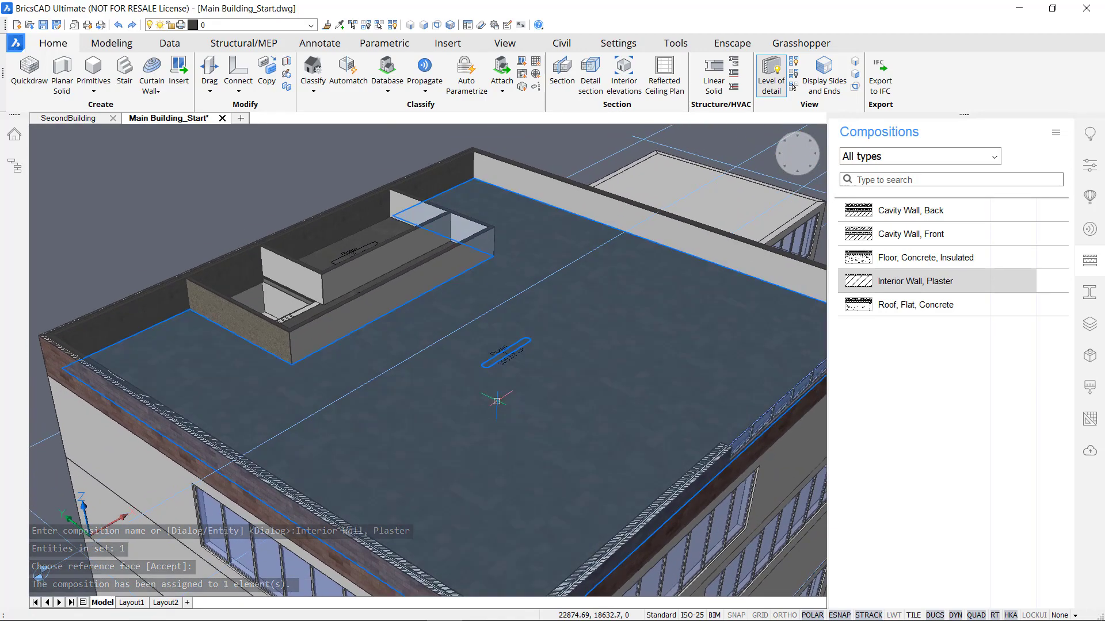
left_click(1089, 261)
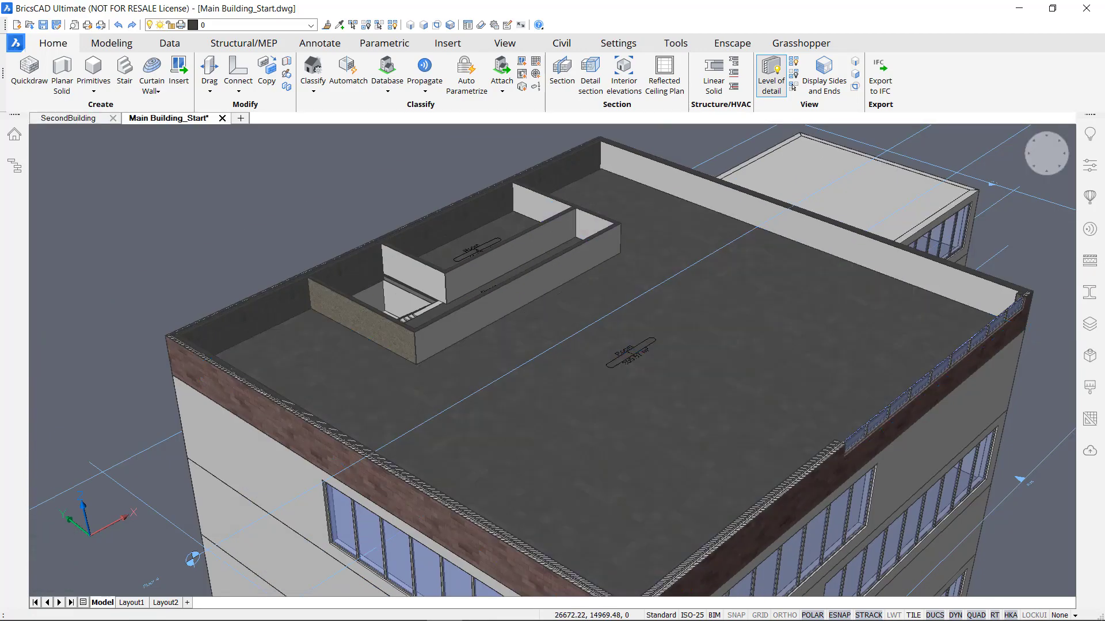
Set the FrameDepth parameter of the top floor's strip window to 350 mm and deselect the window
middle_click_drag(745, 401, 843, 384)
middle_click_drag(739, 371, 858, 380, "shift")
scroll(801, 335, "up", 2)
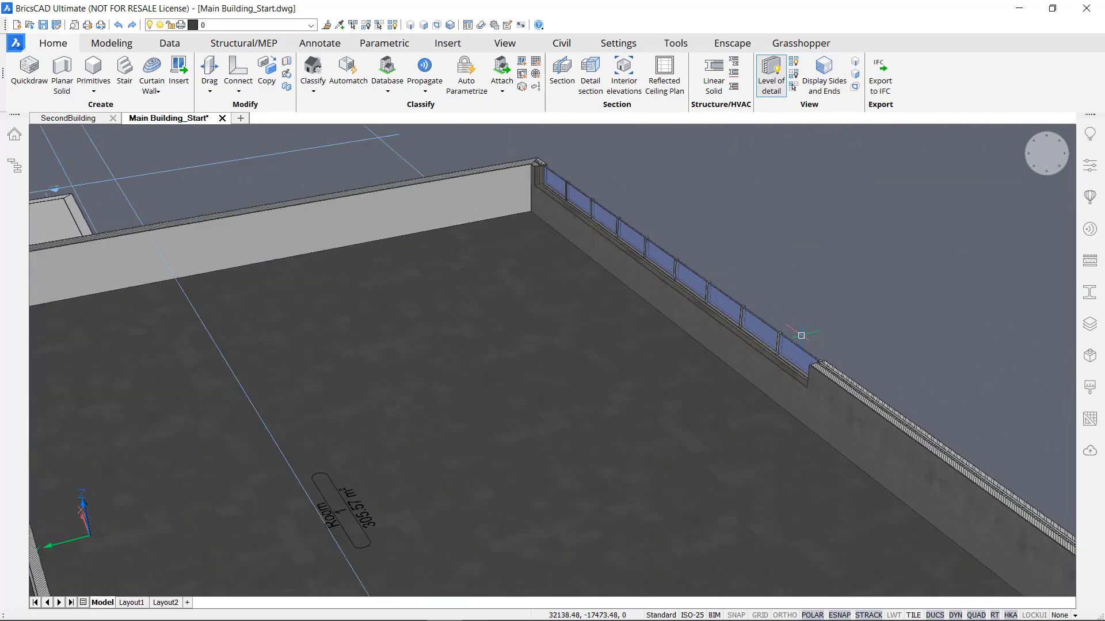
scroll(801, 336, "up", 2)
middle_click_drag(799, 341, 716, 361)
middle_click_drag(751, 314, 763, 355, "shift")
scroll(753, 341, "down", 2)
middle_click_drag(748, 410, 683, 373)
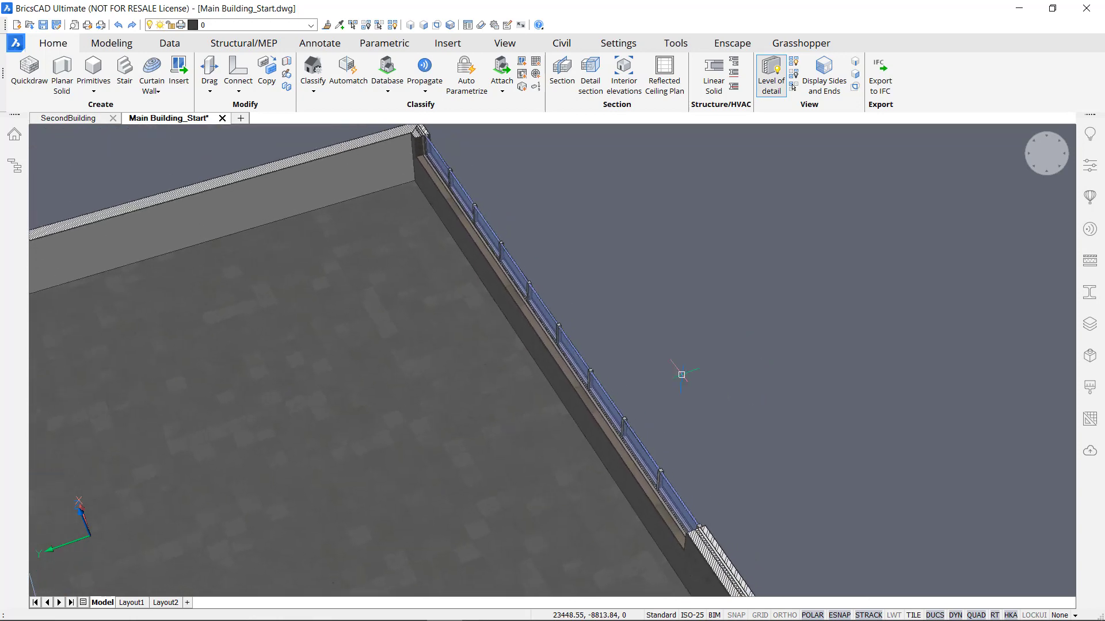
left_click(597, 387)
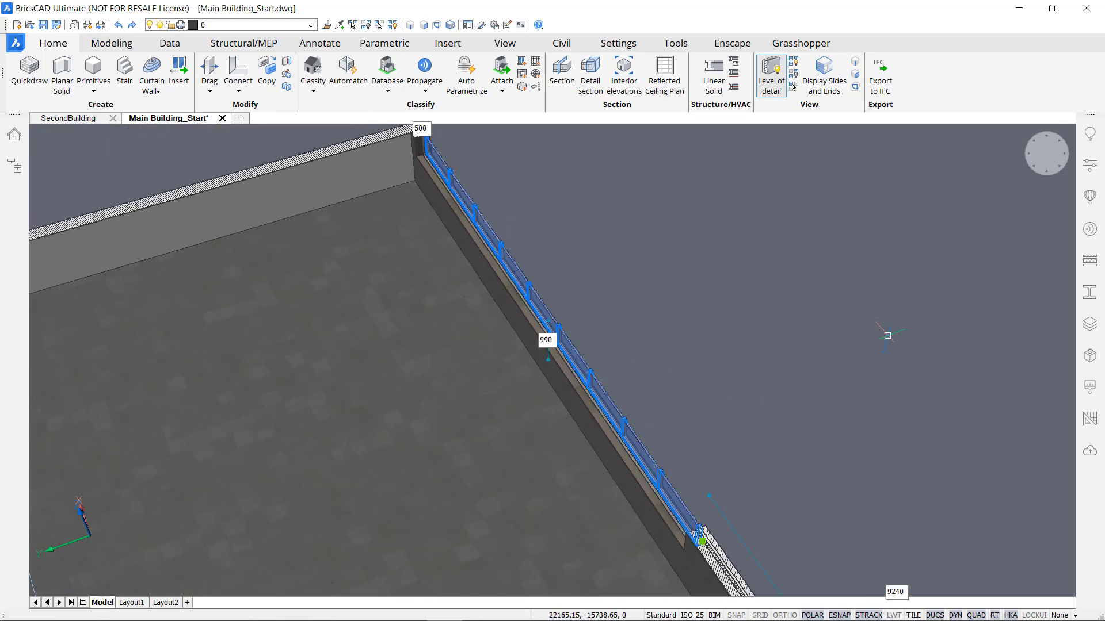
left_click(1089, 167)
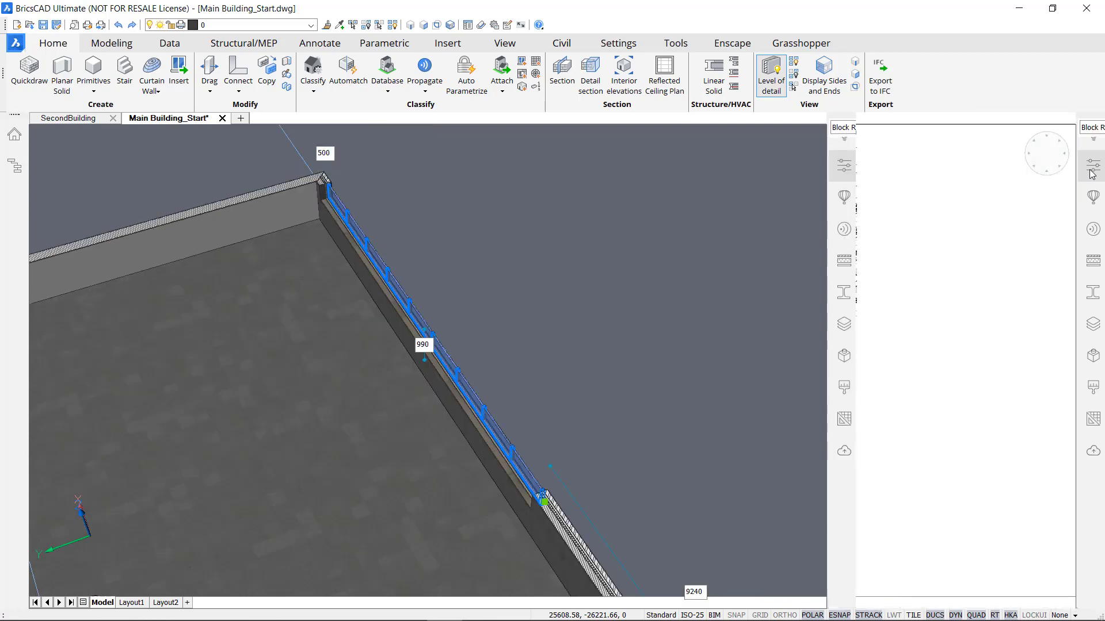
scroll(1006, 367, "down", 10)
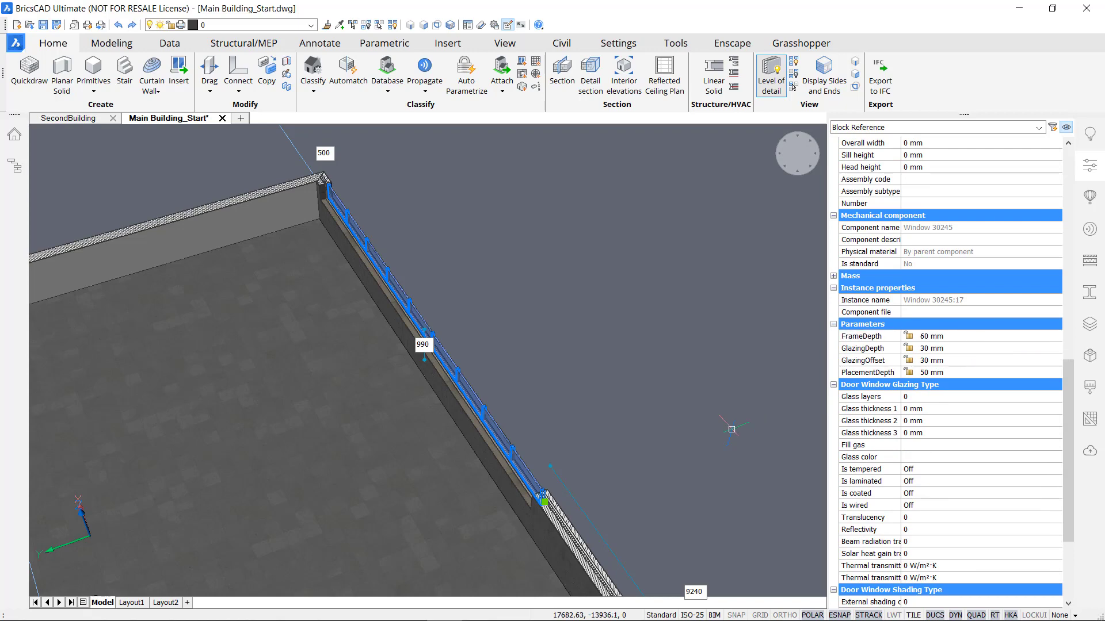
scroll(578, 380, "up", 5)
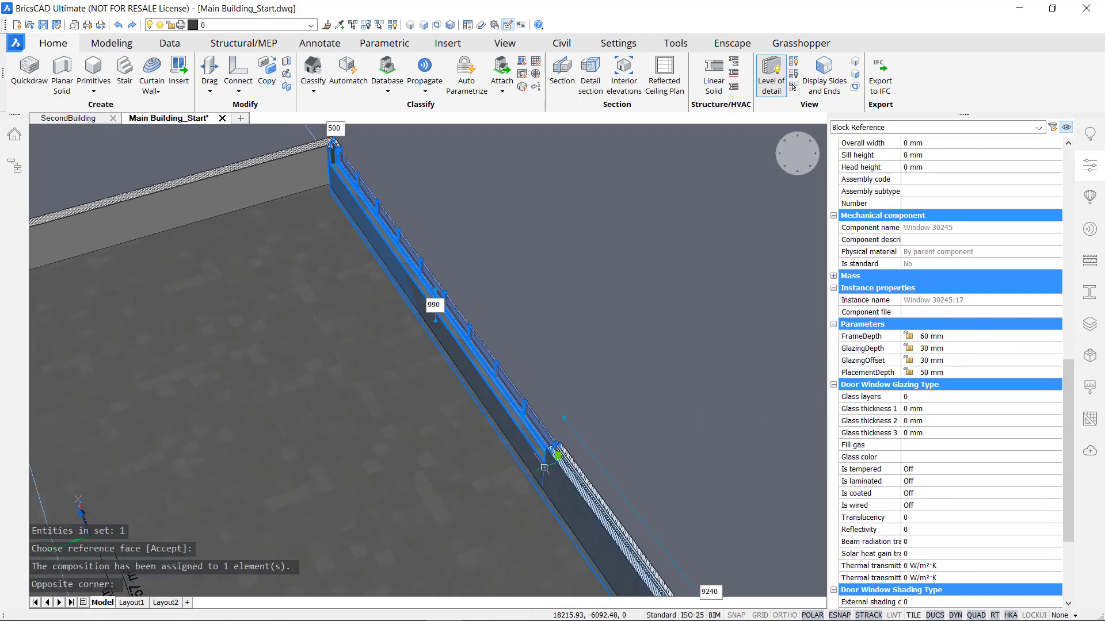
scroll(538, 450, "up", 3)
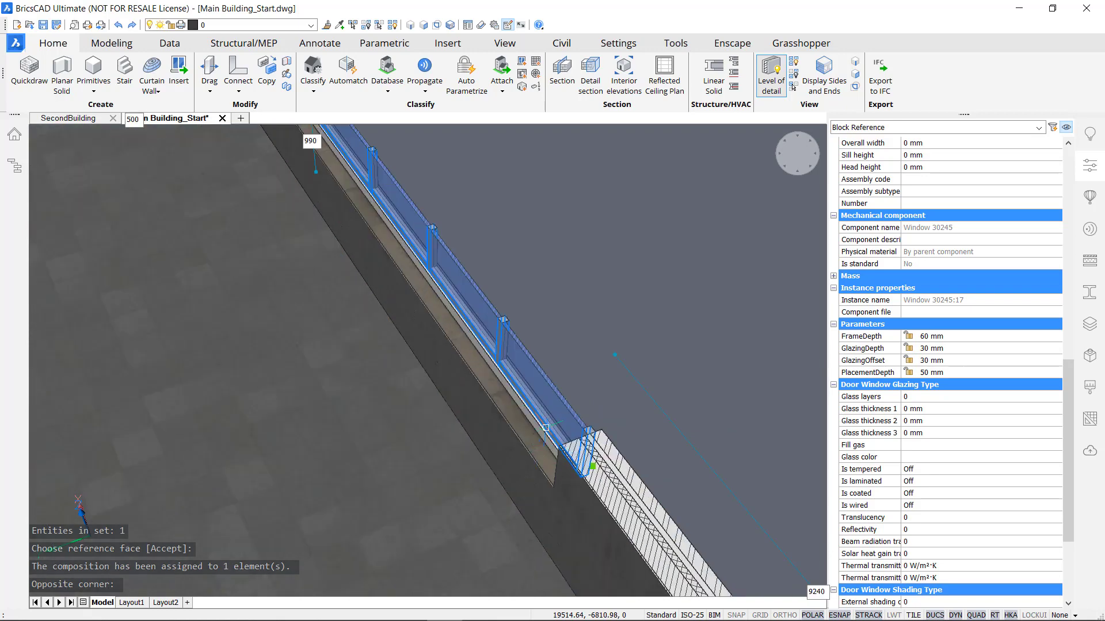
left_click(970, 337)
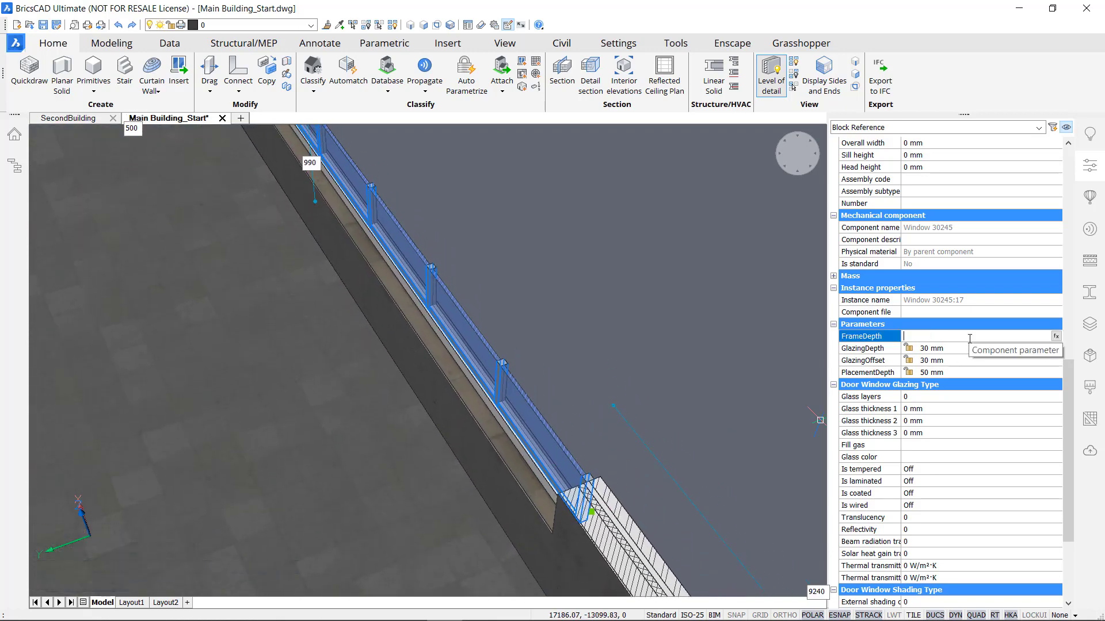
type("350")
key("Return")
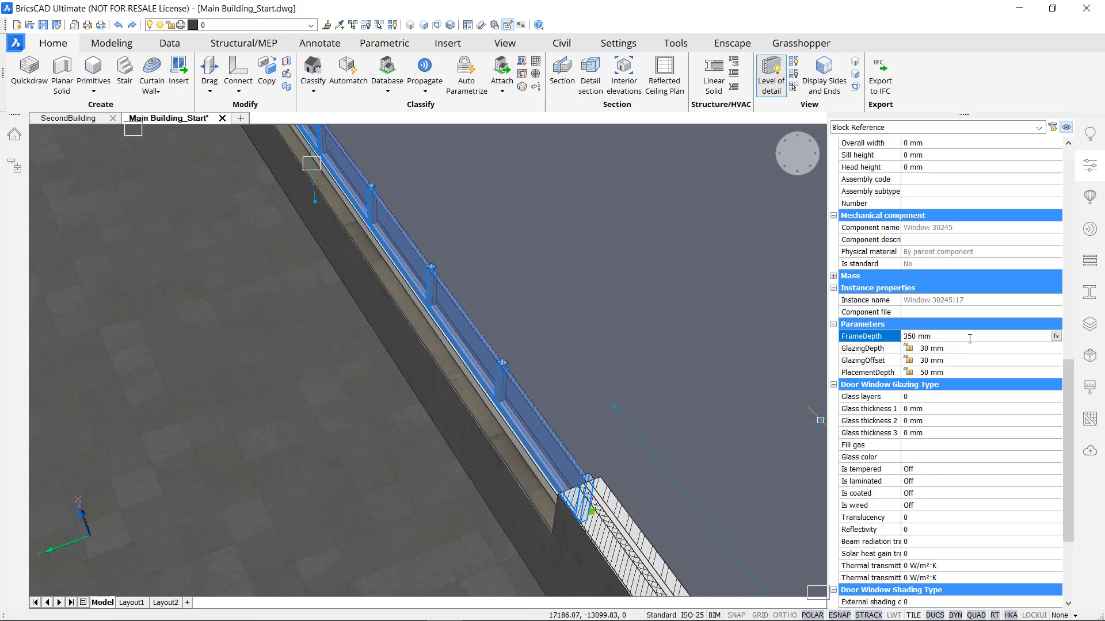
left_click(748, 360)
left_click(717, 337)
key("Escape")
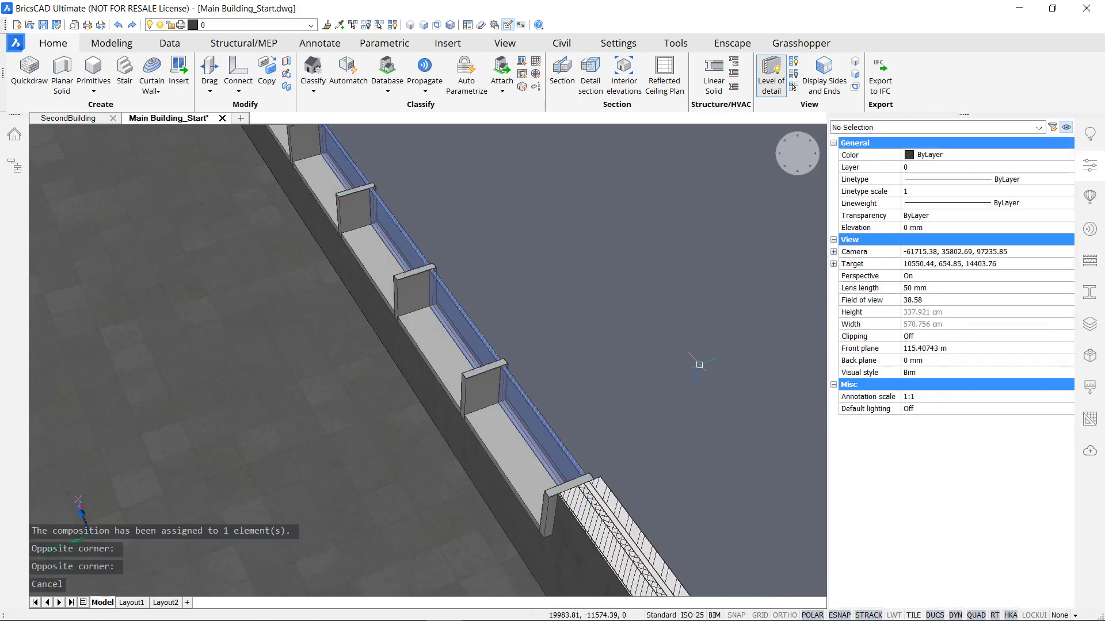
Save the drawing and deactivate the uppermost horizontal section to display the complete building again
scroll(699, 365, "down", 10)
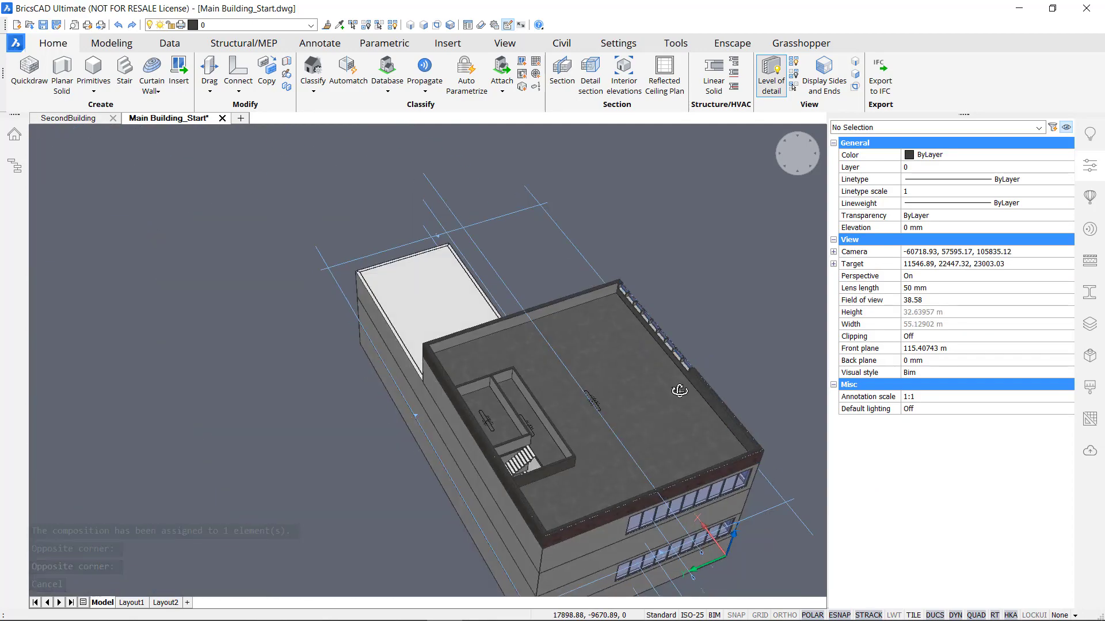
middle_click_drag(680, 391, 244, 360, "shift")
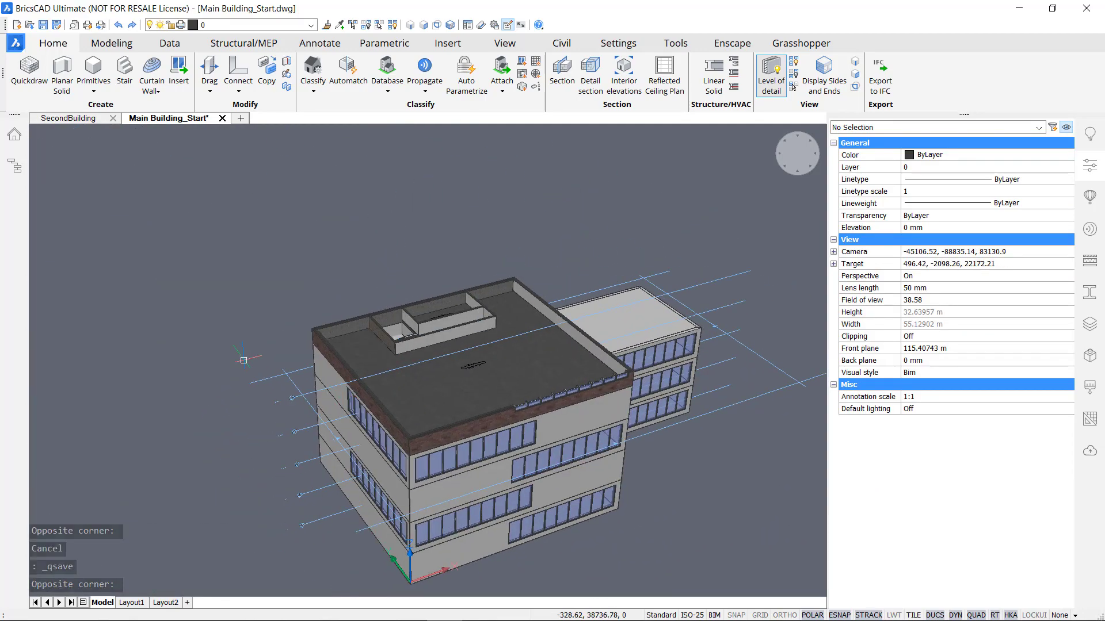
double_click(314, 392)
middle_click_drag(712, 532, 656, 477)
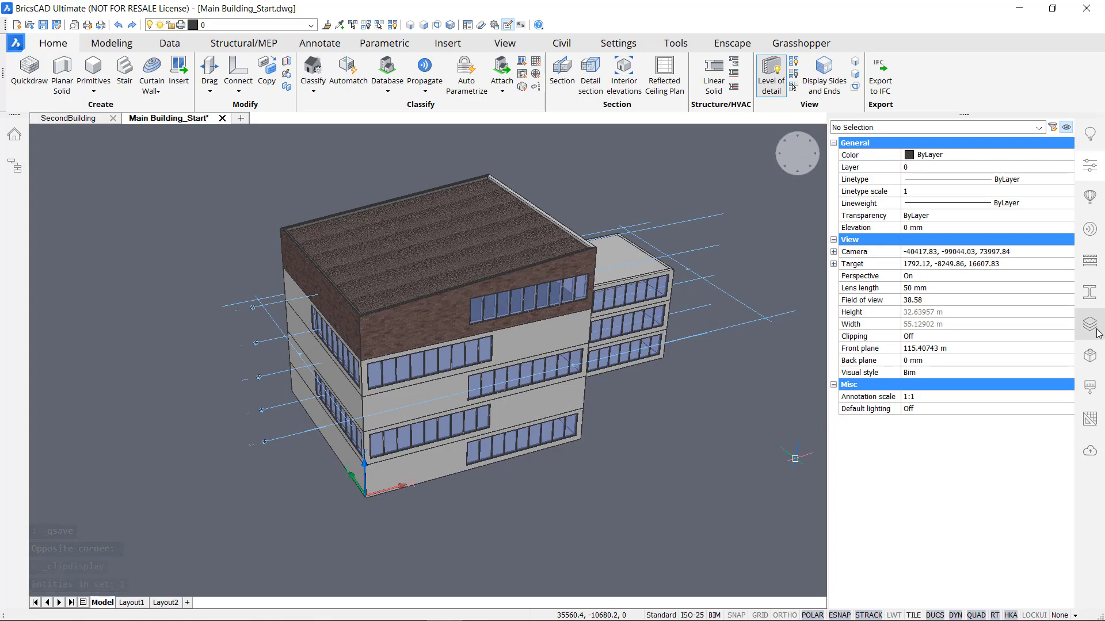
left_click(1091, 167)
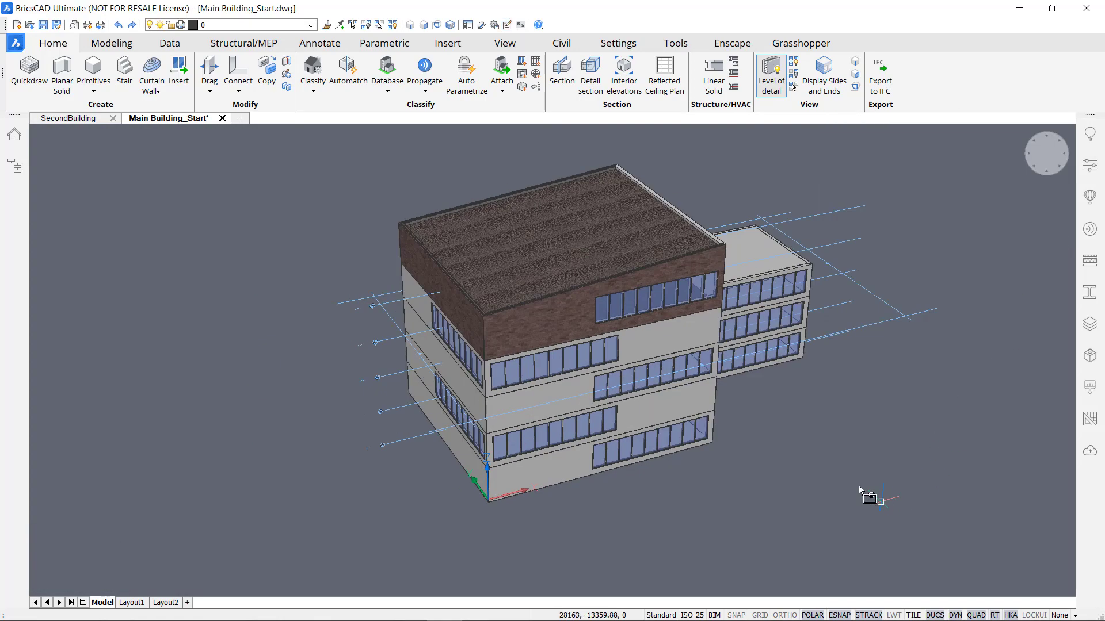
Run Automatch with only Compositions and Window Parameters enabled, using Autocomplete as the source
middle_click_drag(777, 446, 733, 486)
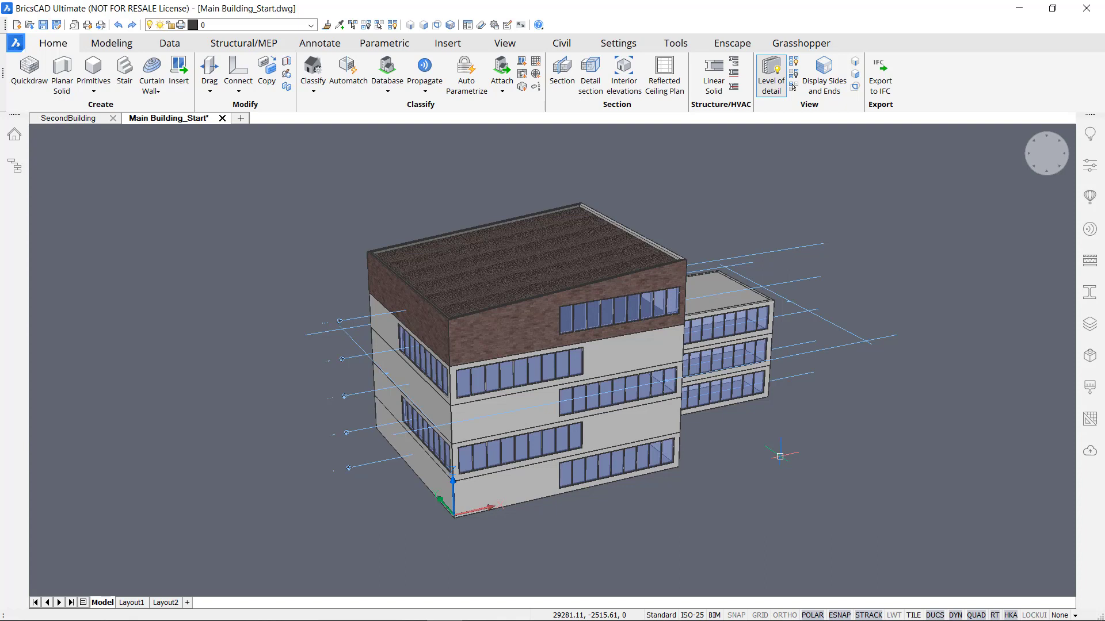
left_click(347, 69)
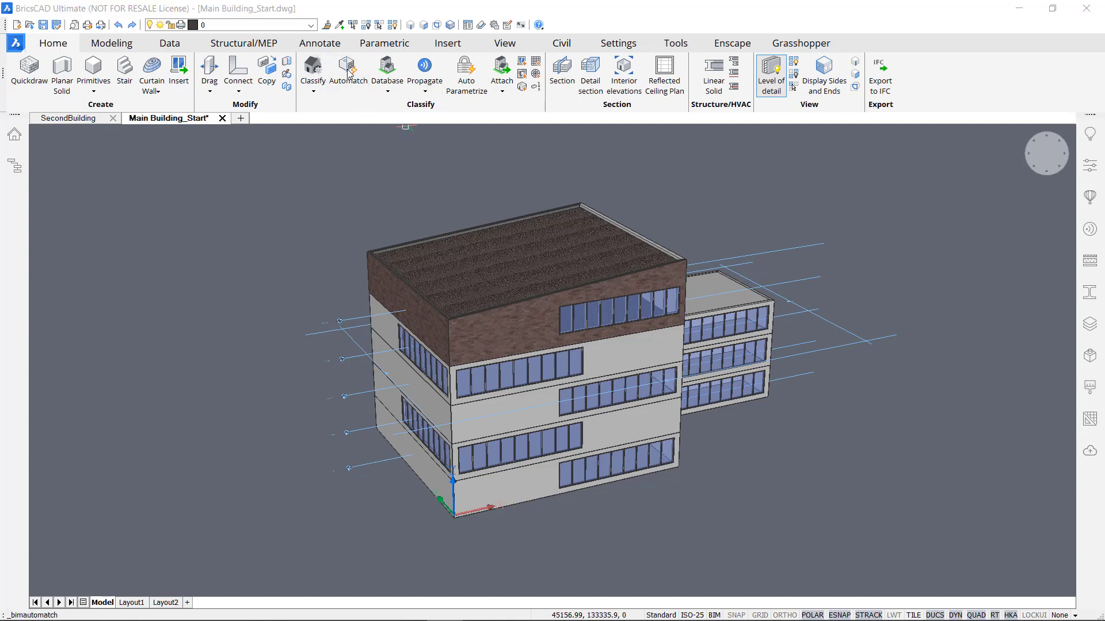
left_click_drag(172, 334, 332, 168)
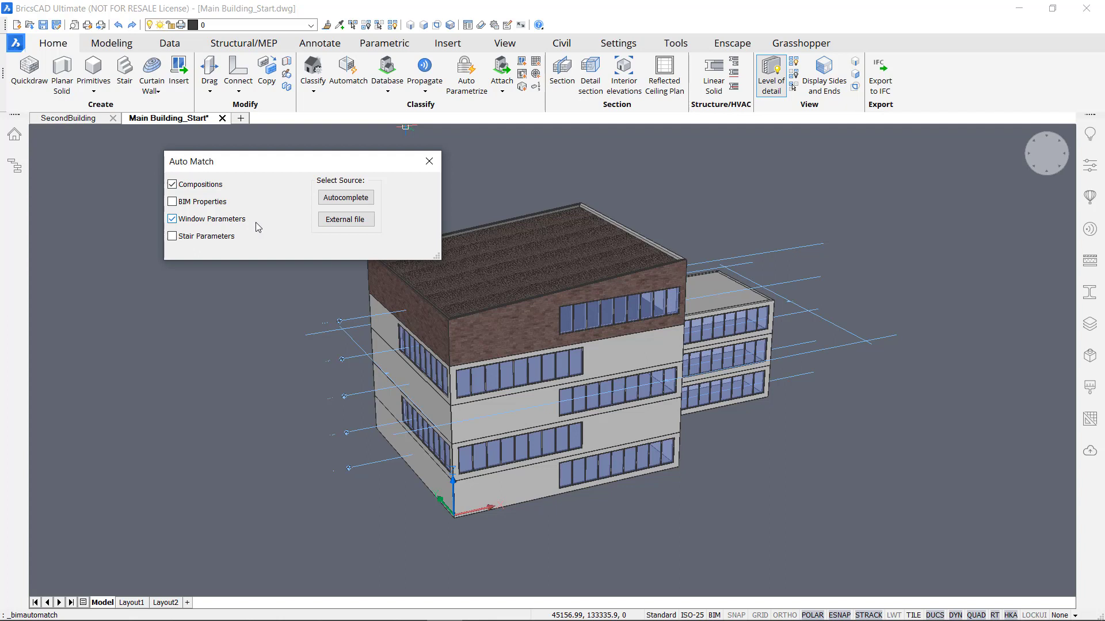
left_click(346, 198)
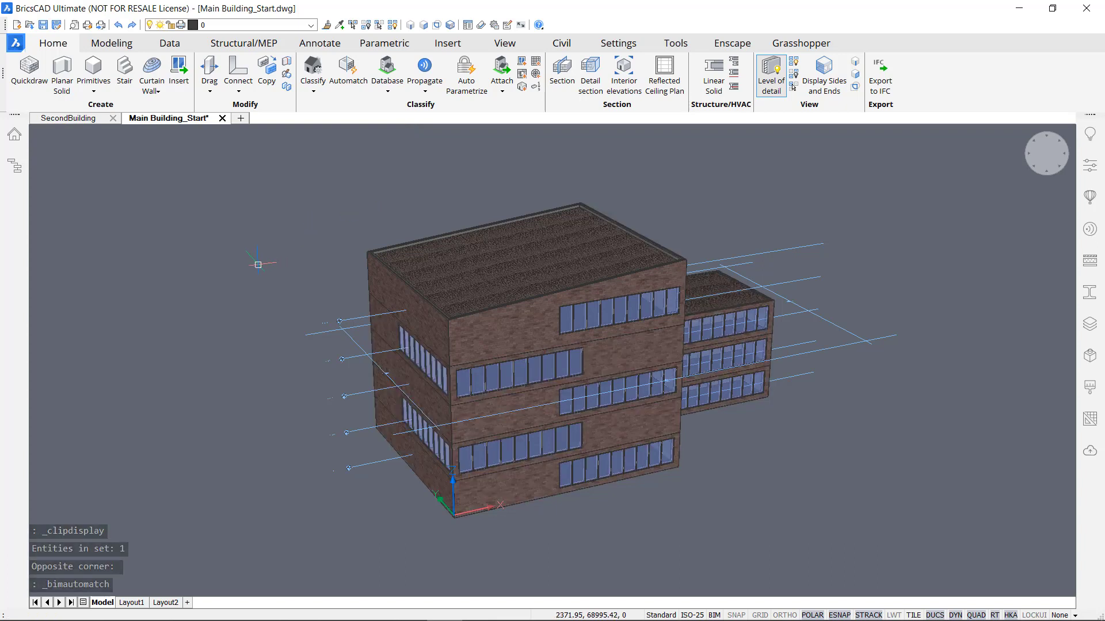
Activate the Floor 0 section to cut the model open at ground level and inspect its interior walls
middle_click_drag(320, 260, 330, 276, "shift")
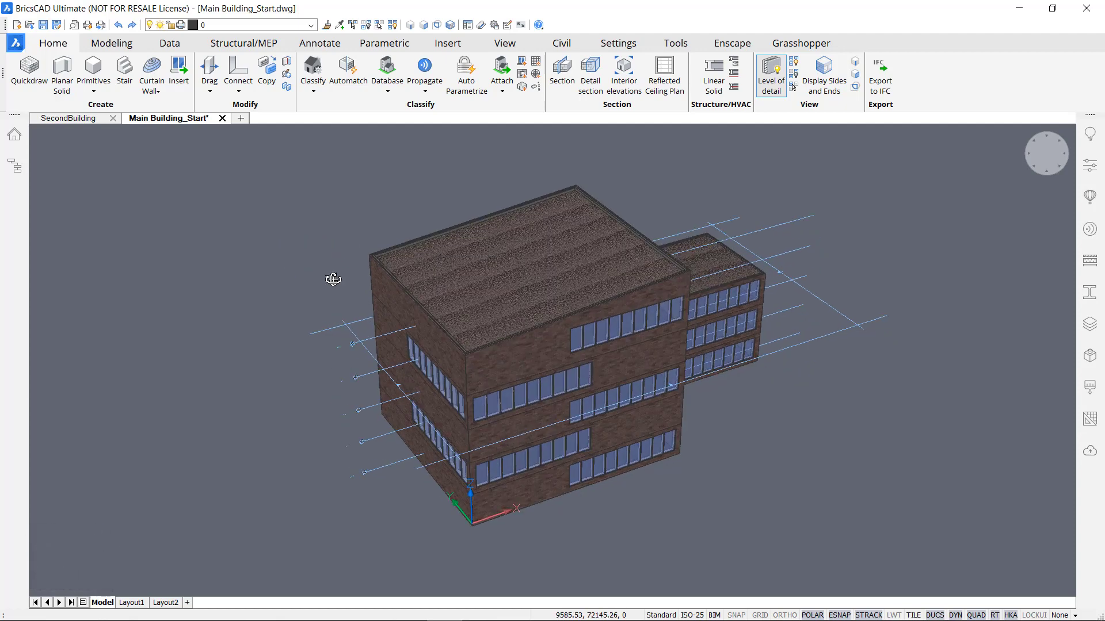
mouse_move(387, 468)
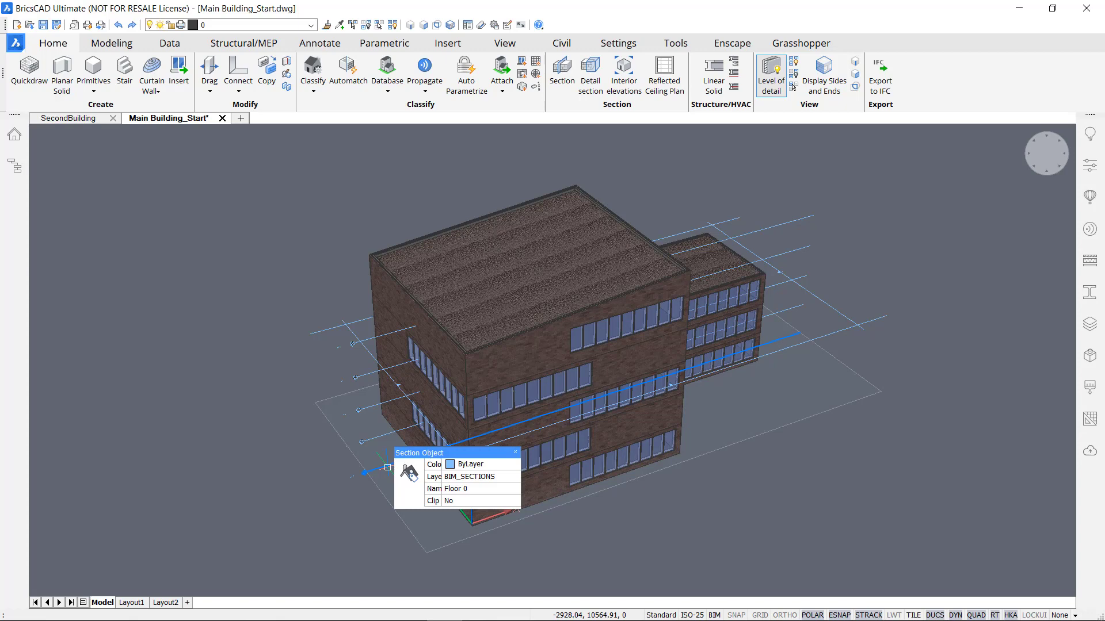
double_click(387, 467)
middle_click_drag(377, 533, 374, 498)
scroll(456, 439, "up", 5)
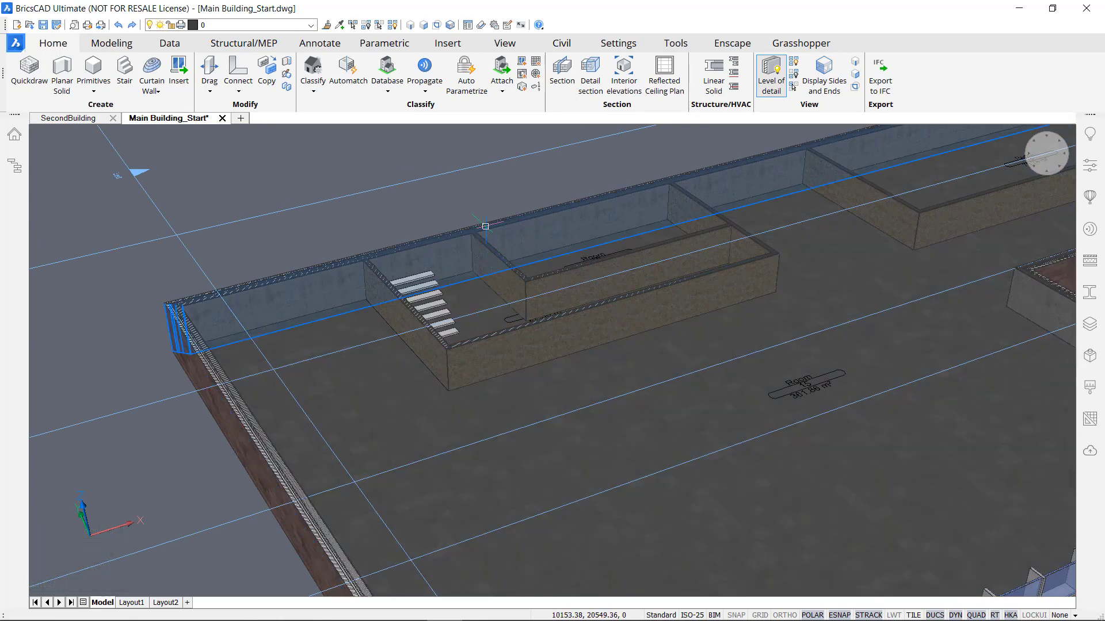
Examine the ground floor's exterior and interior walls and the strip window frames exposed by the Floor 0 section
middle_click_drag(277, 248, 303, 257, "shift")
middle_click_drag(125, 329, 638, 358, "shift")
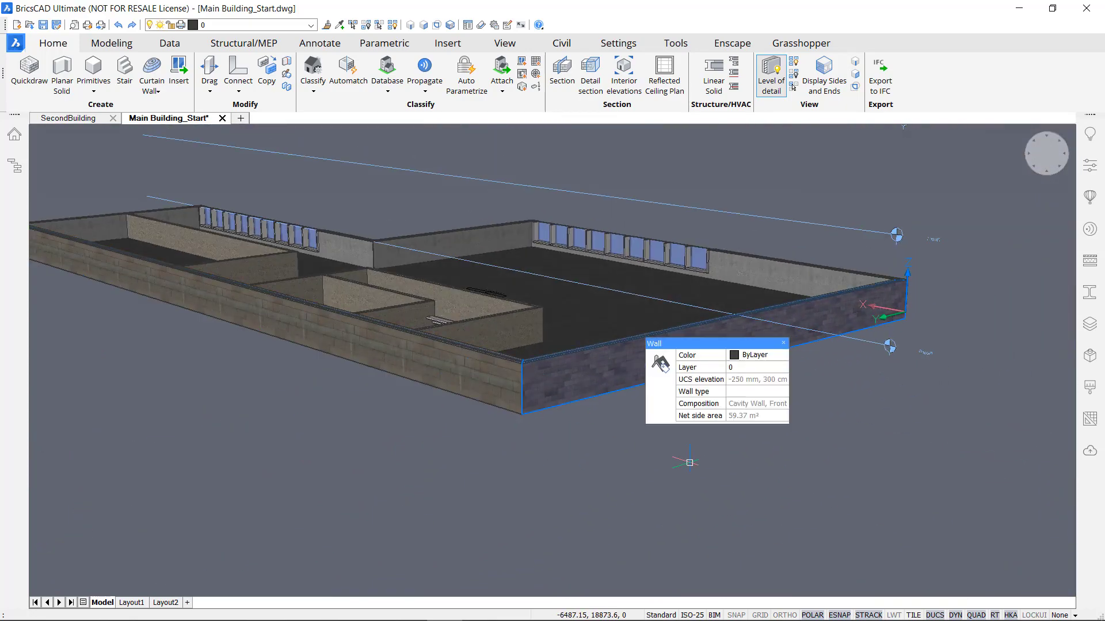
middle_click_drag(766, 477, 760, 438, "shift")
scroll(651, 416, "up", 6)
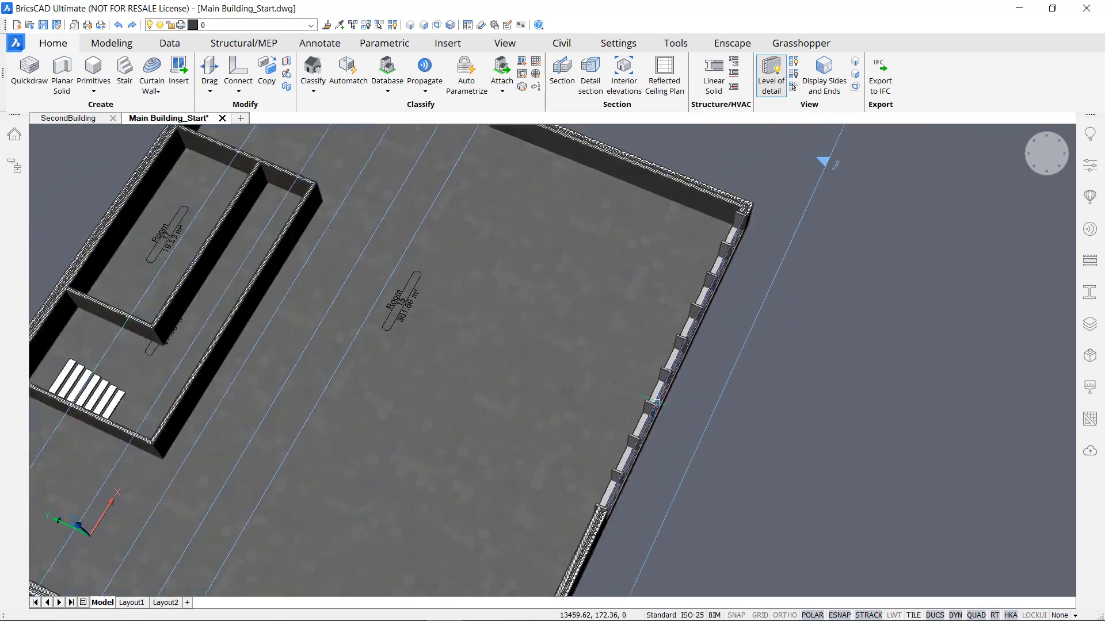
mouse_move(650, 414)
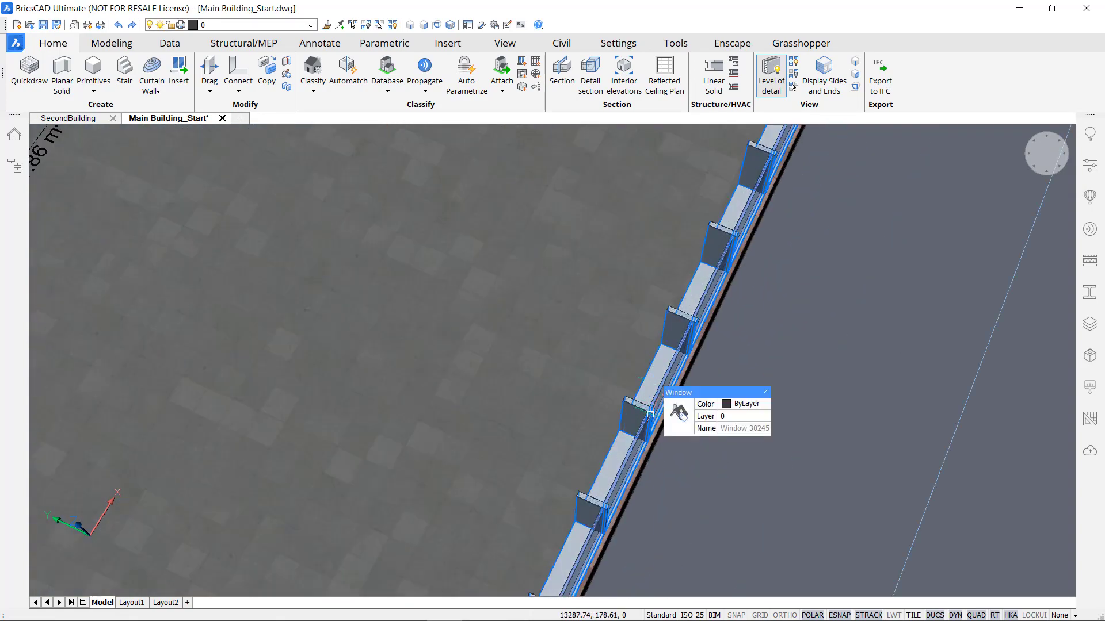
scroll(725, 514, "down", 6)
middle_click_drag(691, 523, 633, 342)
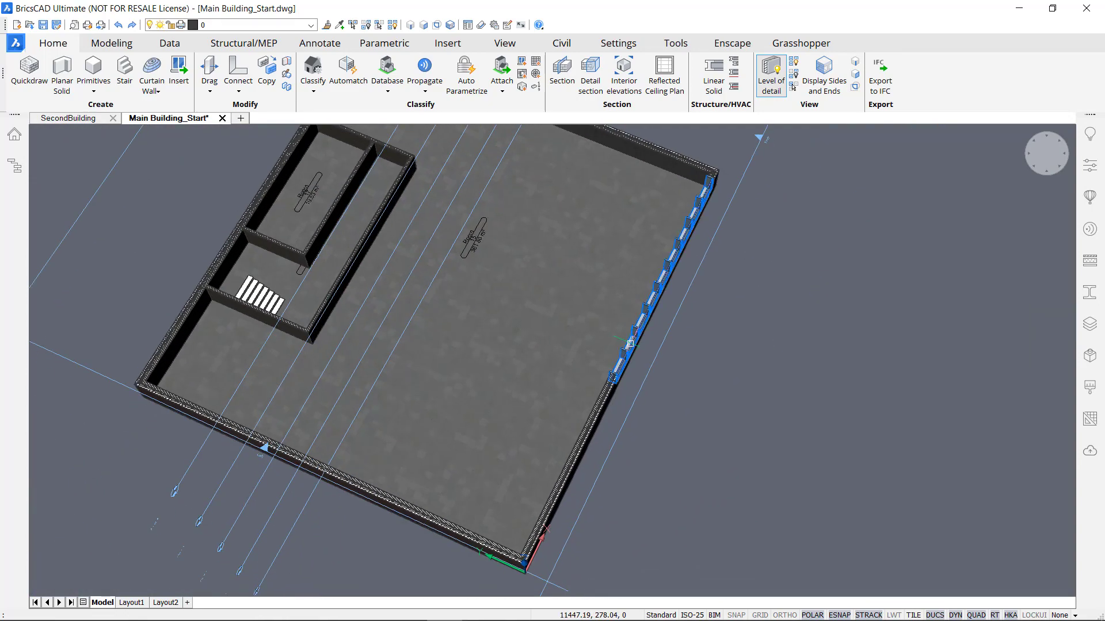
middle_click_drag(587, 420, 507, 367, "shift")
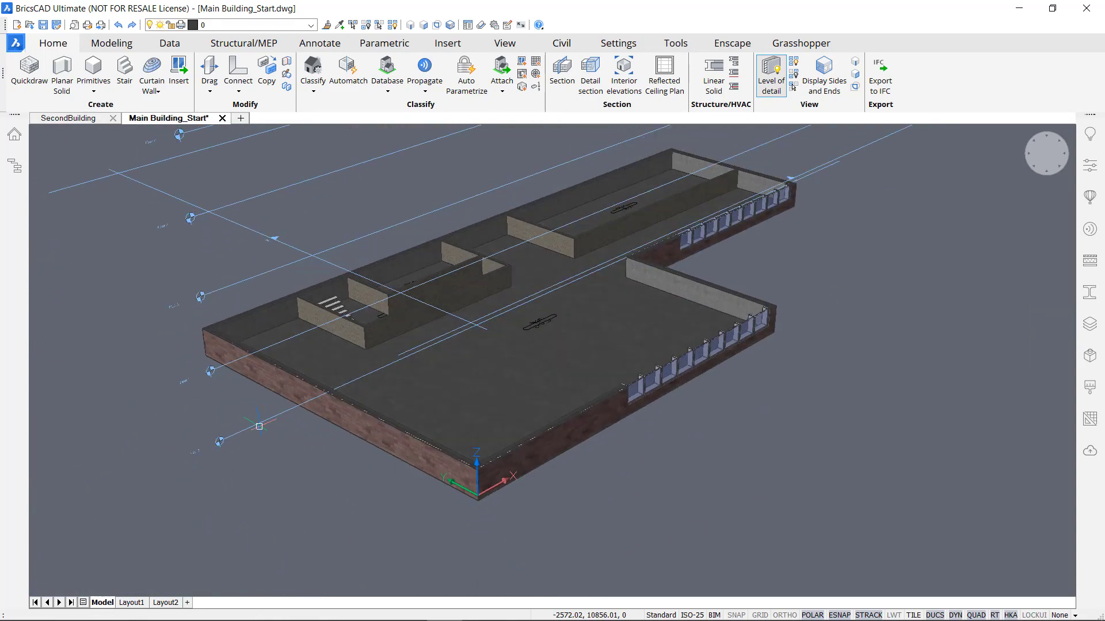
Deactivate the Floor 0 section to display the complete building again and save the drawing
double_click(259, 427)
key("Escape")
scroll(847, 457, "down", 3)
middle_click_drag(864, 443, 702, 502, "shift")
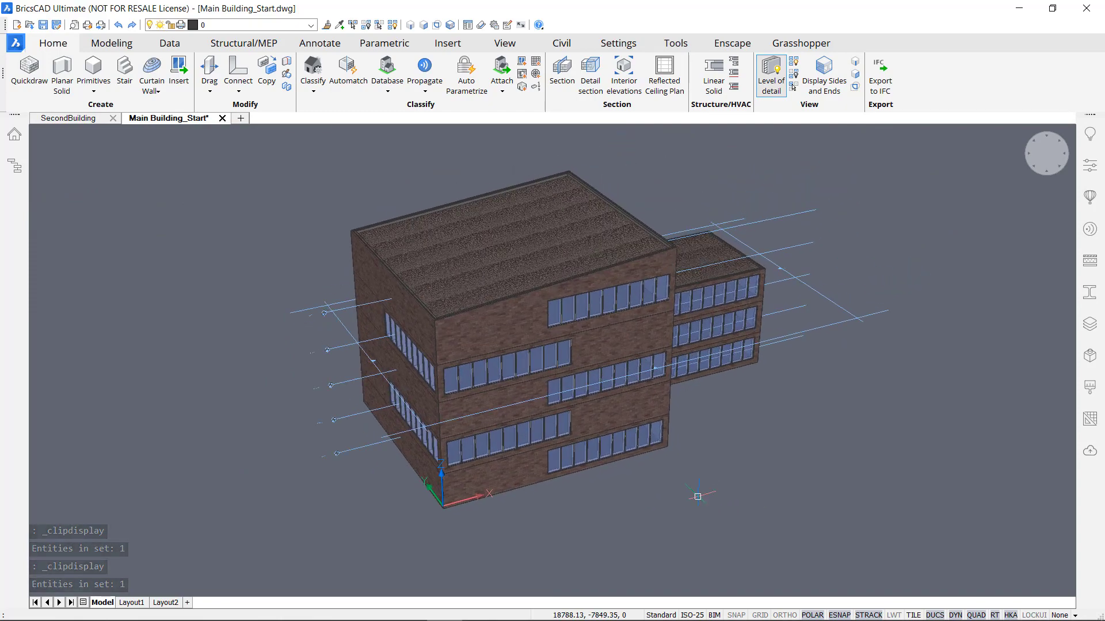
key("ctrl+s")
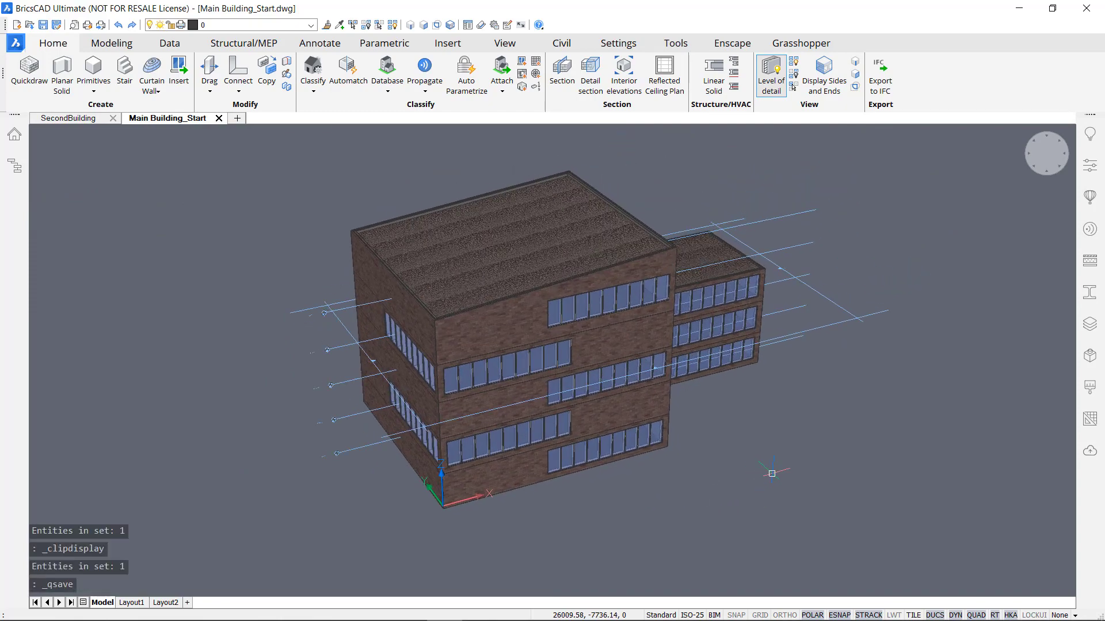
left_click(132, 326)
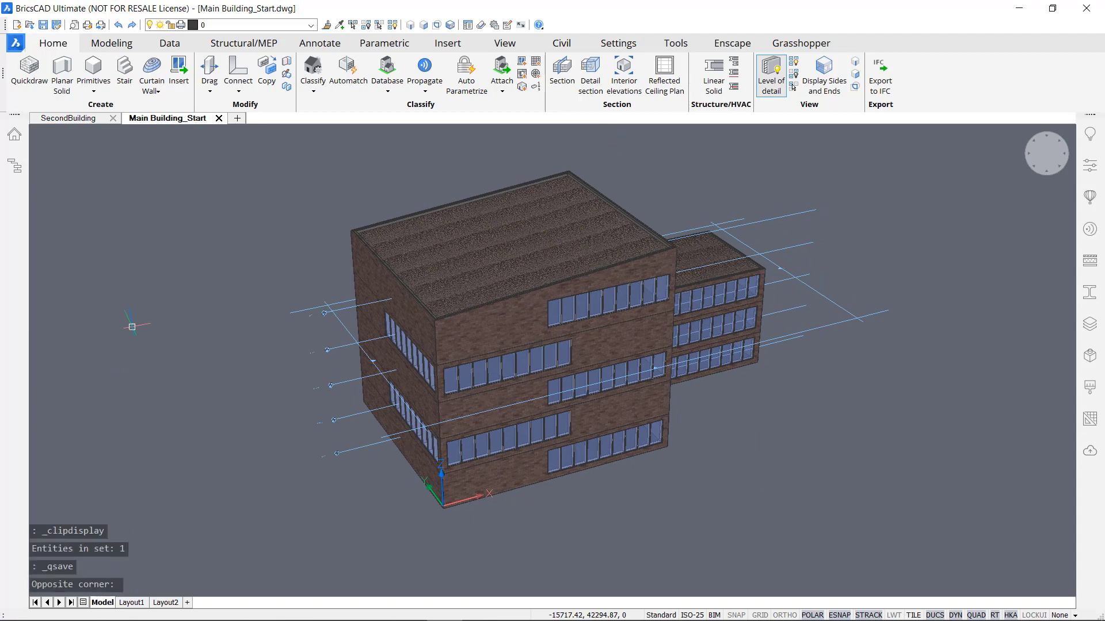
Switch to the SecondBuilding drawing and view the building from slightly above
left_click(70, 118)
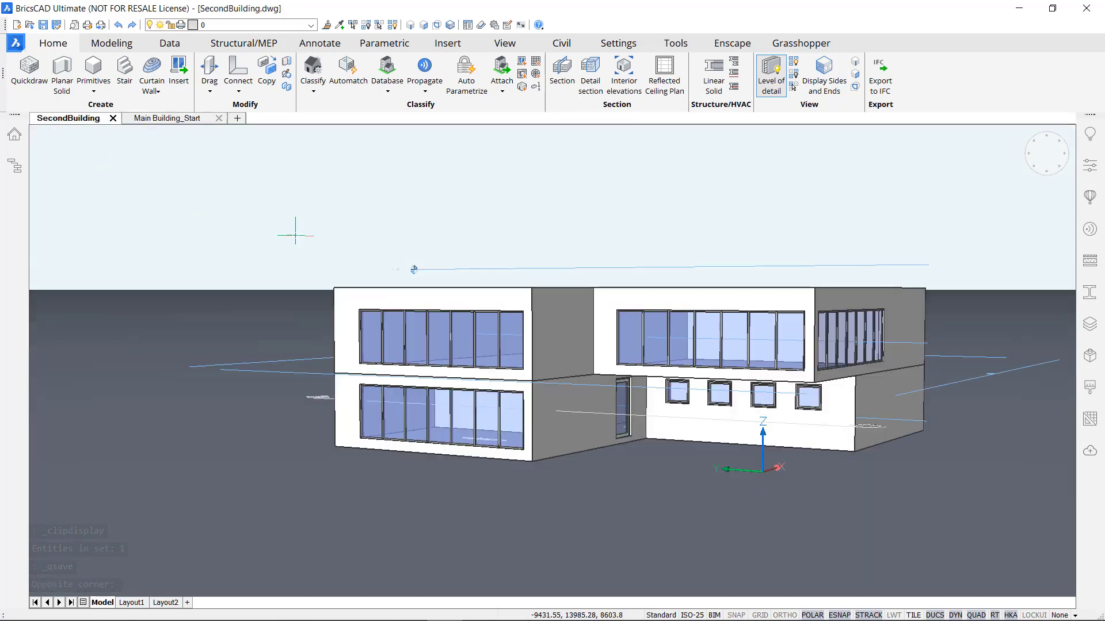
mouse_move(365, 239)
middle_mouse_down("shift")
mouse_move(241, 239)
mouse_move(253, 256)
middle_mouse_up("shift")
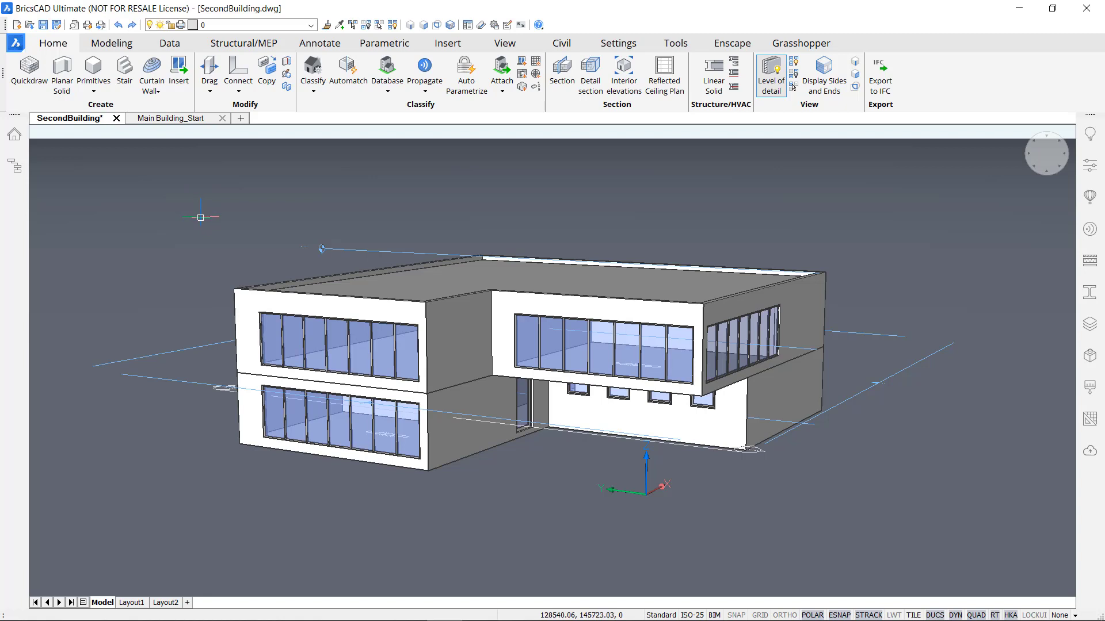
middle_click_drag(230, 244, 267, 233)
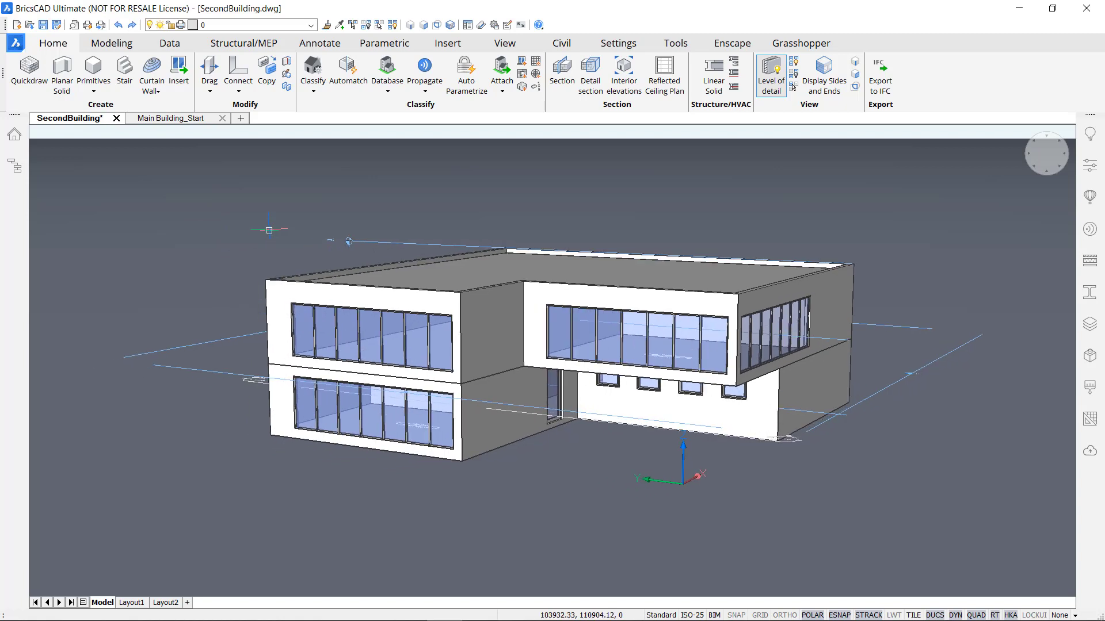
Run Automatch for Compositions and Window Parameters with the external file Main Building_Start.dwg as the source, continuing despite the isExternal warning
left_click(358, 84)
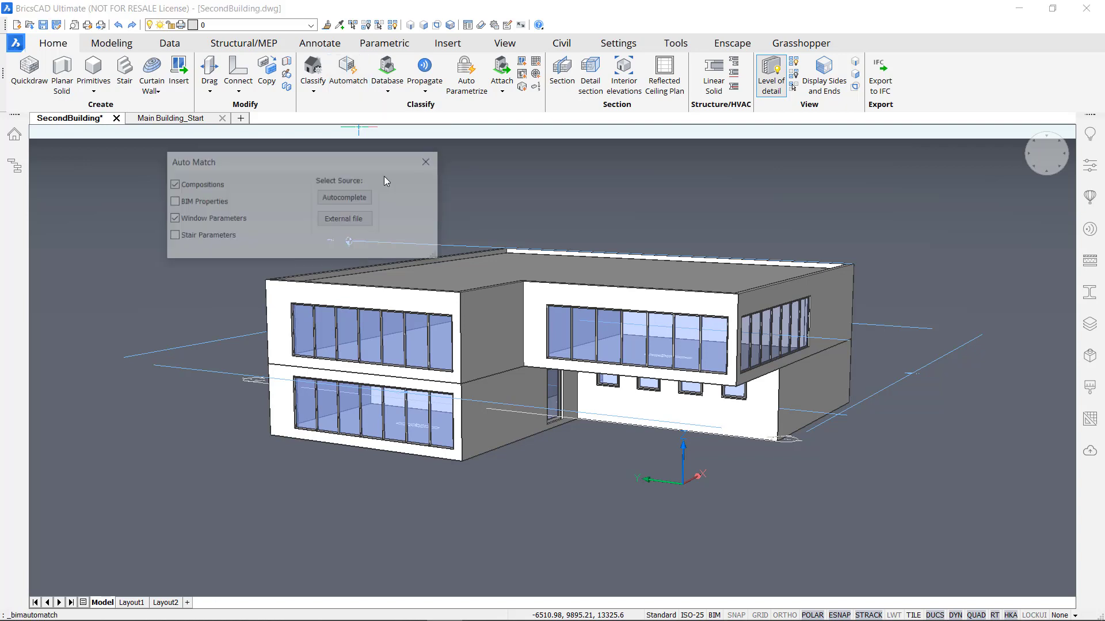
left_click_drag(277, 167, 346, 182)
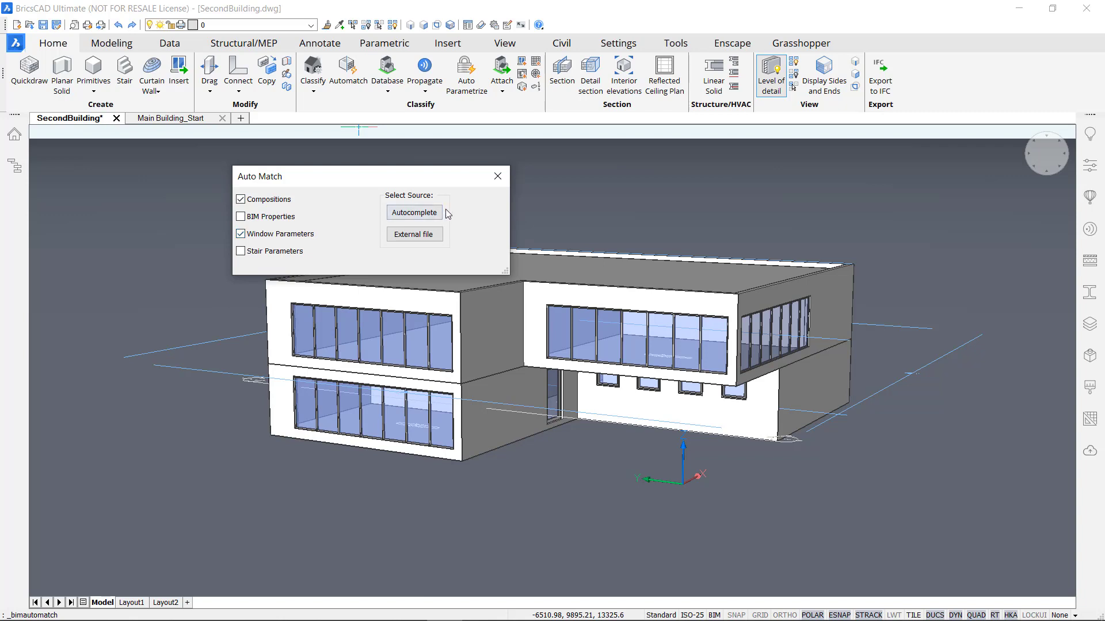
left_click(432, 236)
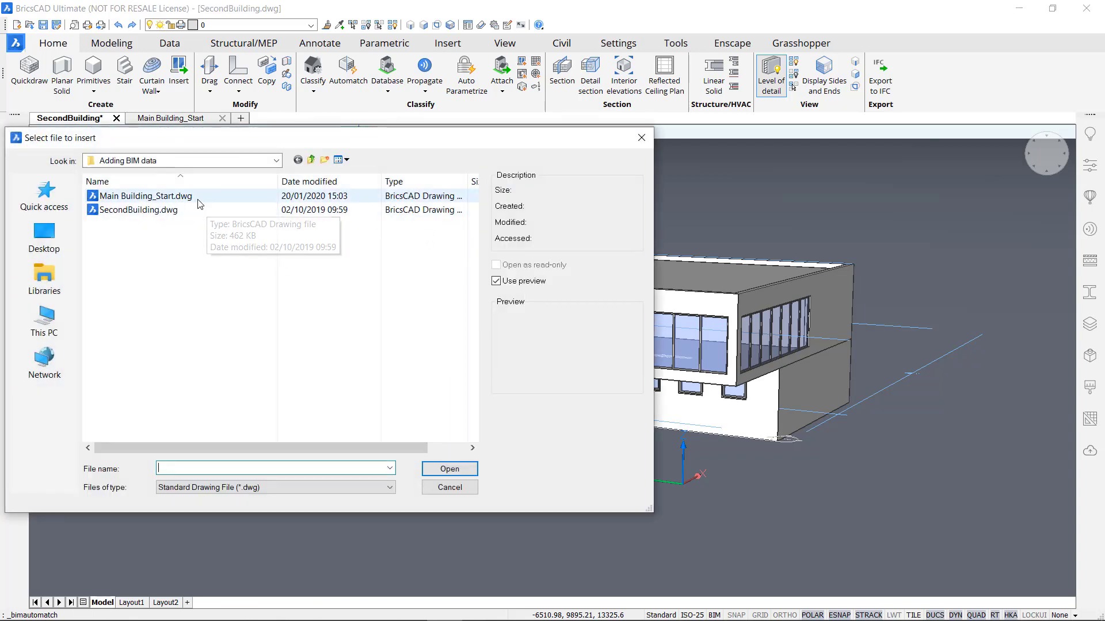
left_click(196, 196)
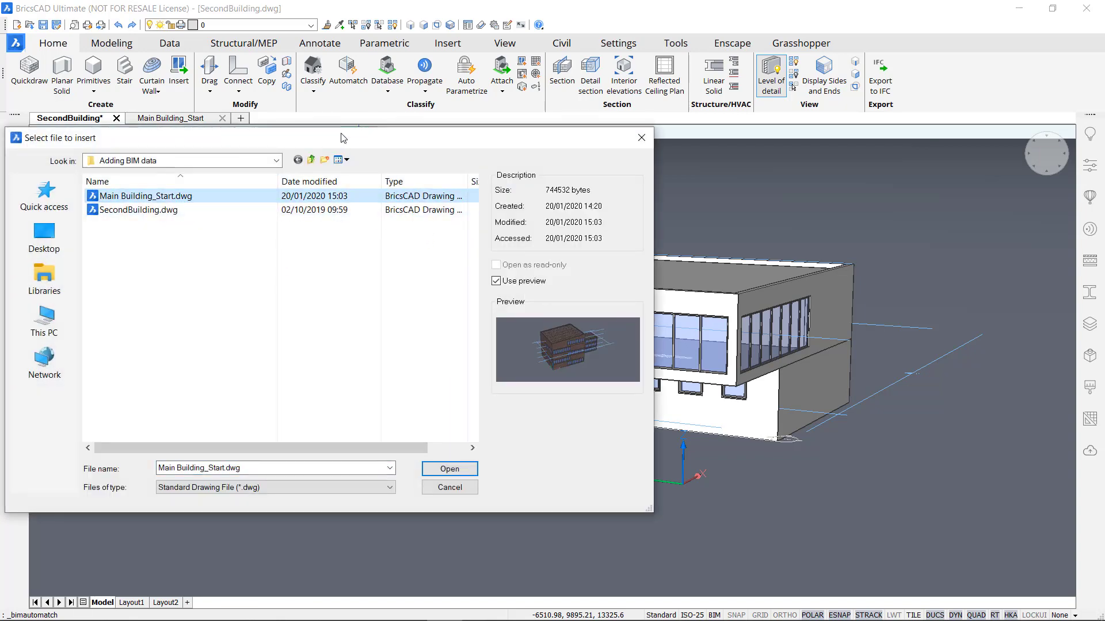
left_click_drag(350, 140, 427, 141)
left_click(525, 471)
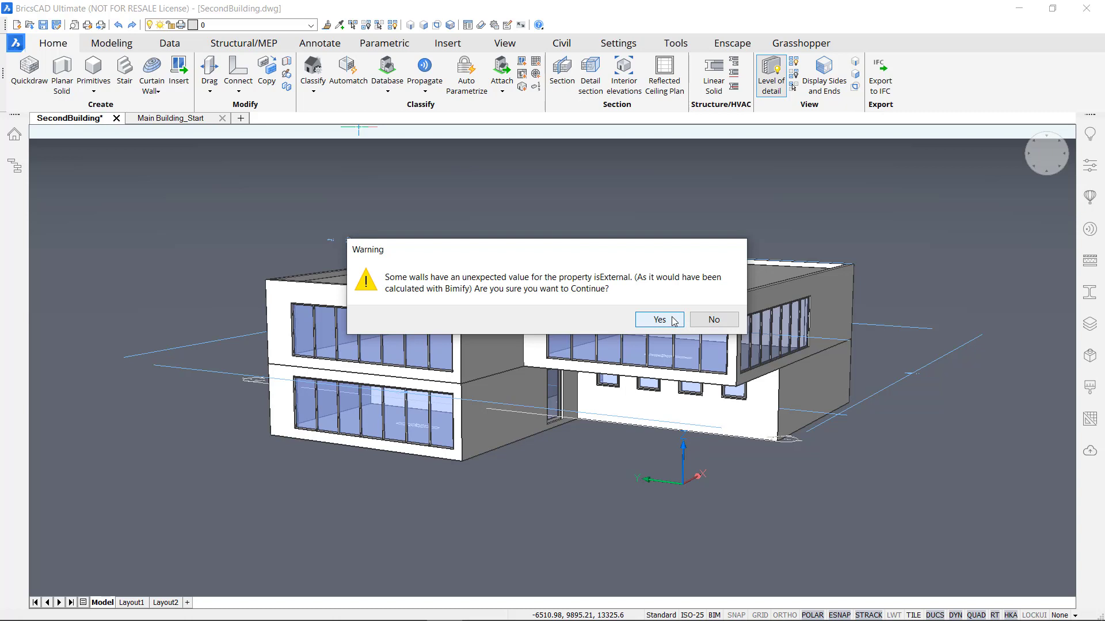
left_click(659, 320)
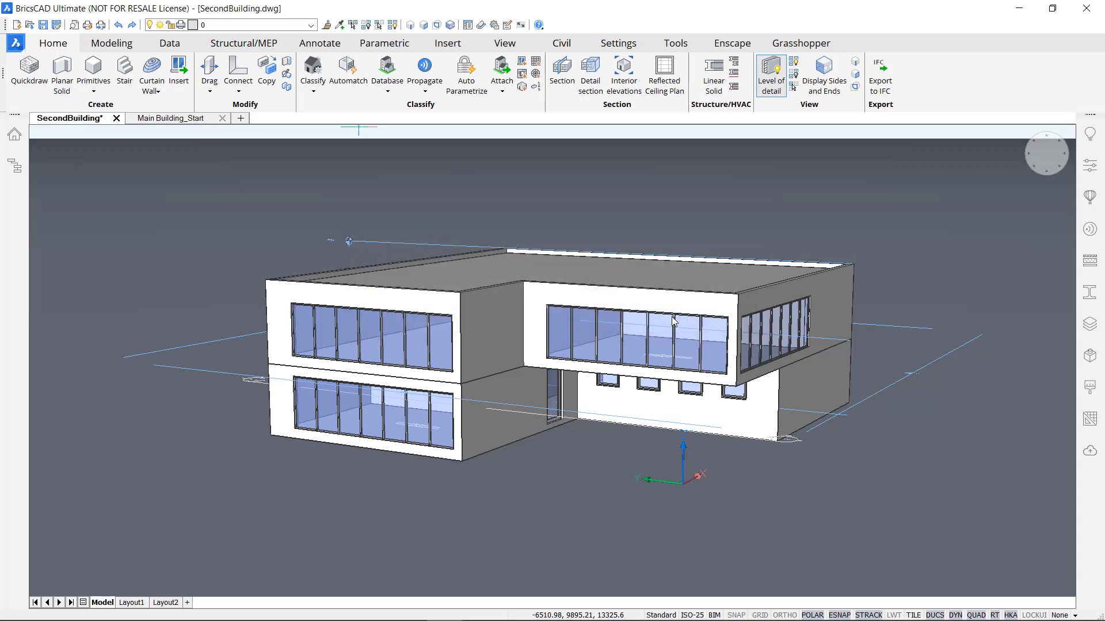
left_click(668, 316)
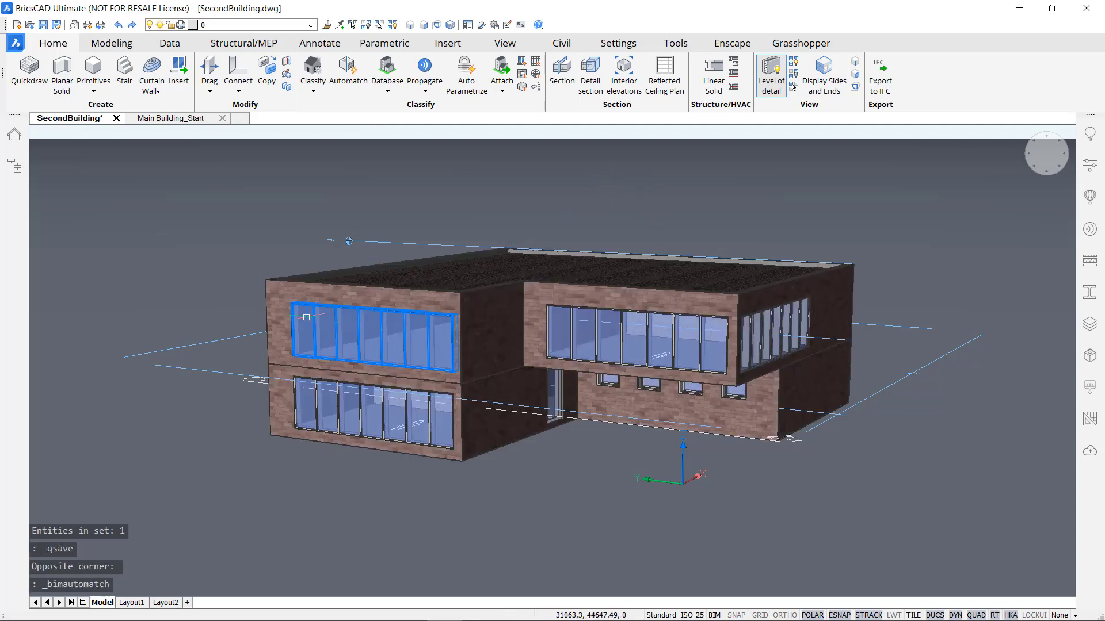
Examine the second building's facades and roof, and activate its ground-level horizontal section to inspect the walls and window frames inside
middle_click_drag(189, 296, 205, 321, "shift")
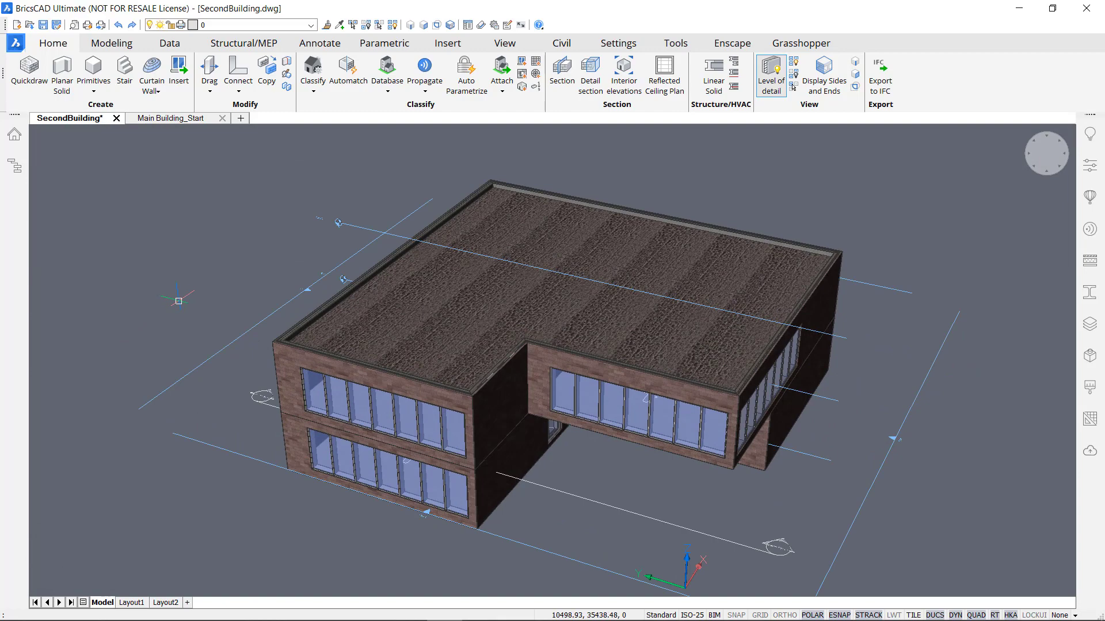
middle_click_drag(213, 297, 596, 300, "shift")
middle_click_drag(454, 358, 676, 475)
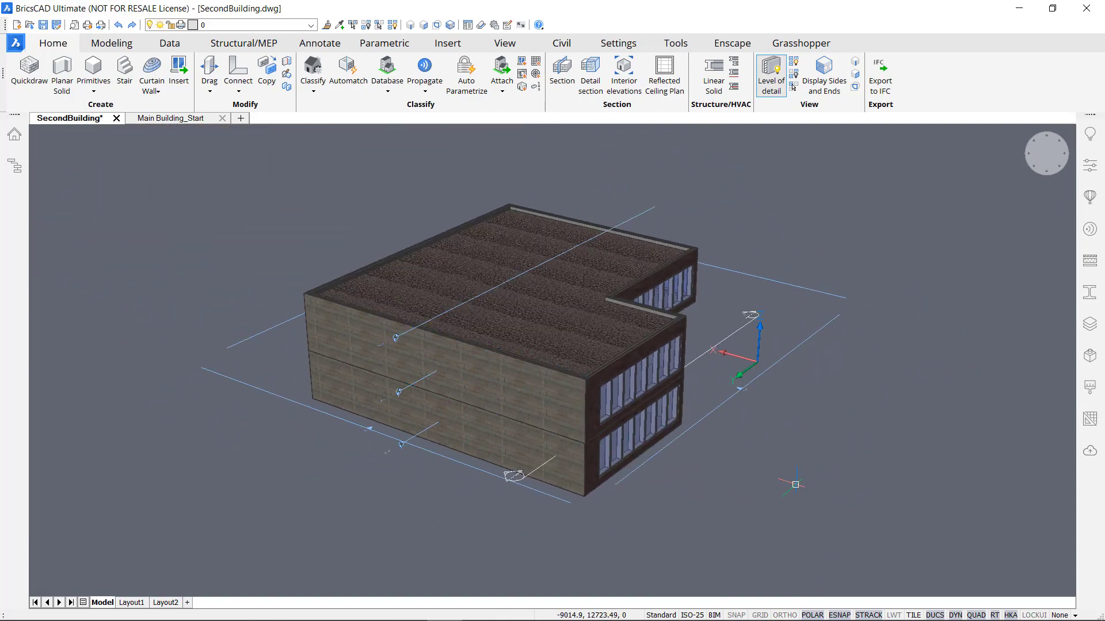
middle_click_drag(662, 489, 679, 518, "shift")
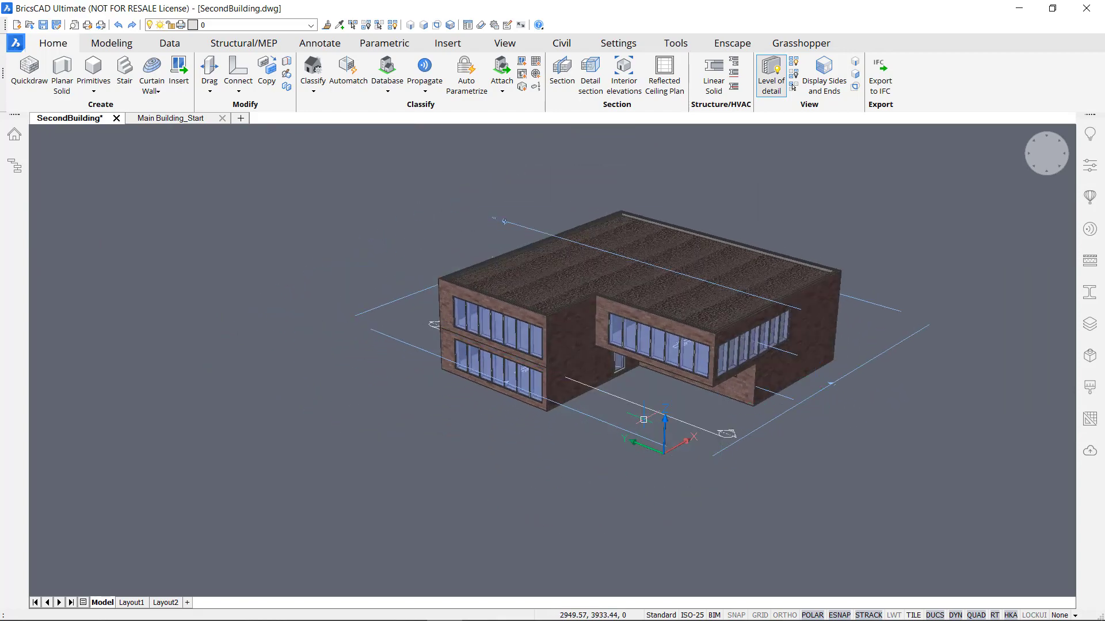
left_click(793, 87)
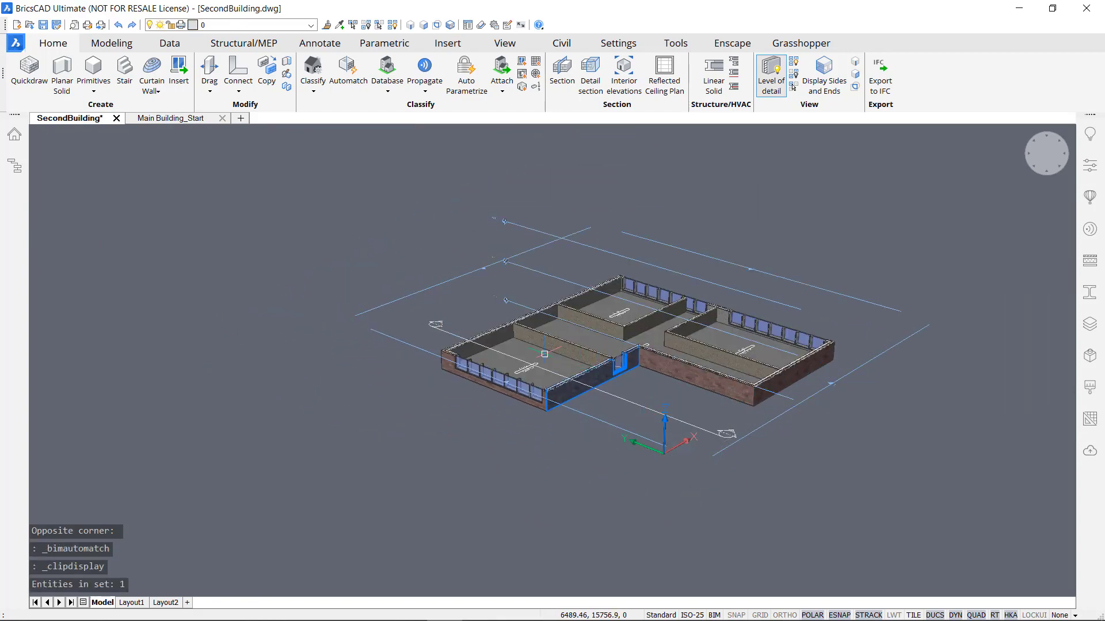
middle_click_drag(545, 355, 546, 411, "shift")
scroll(637, 301, "up", 4)
scroll(639, 302, "down", 3)
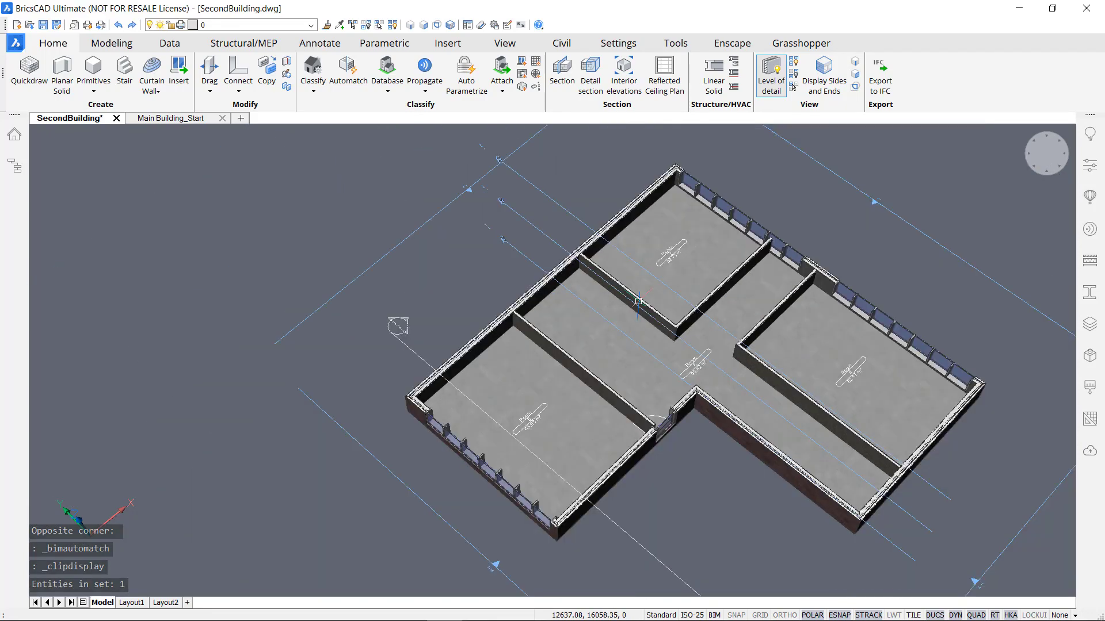
scroll(458, 453, "up", 5)
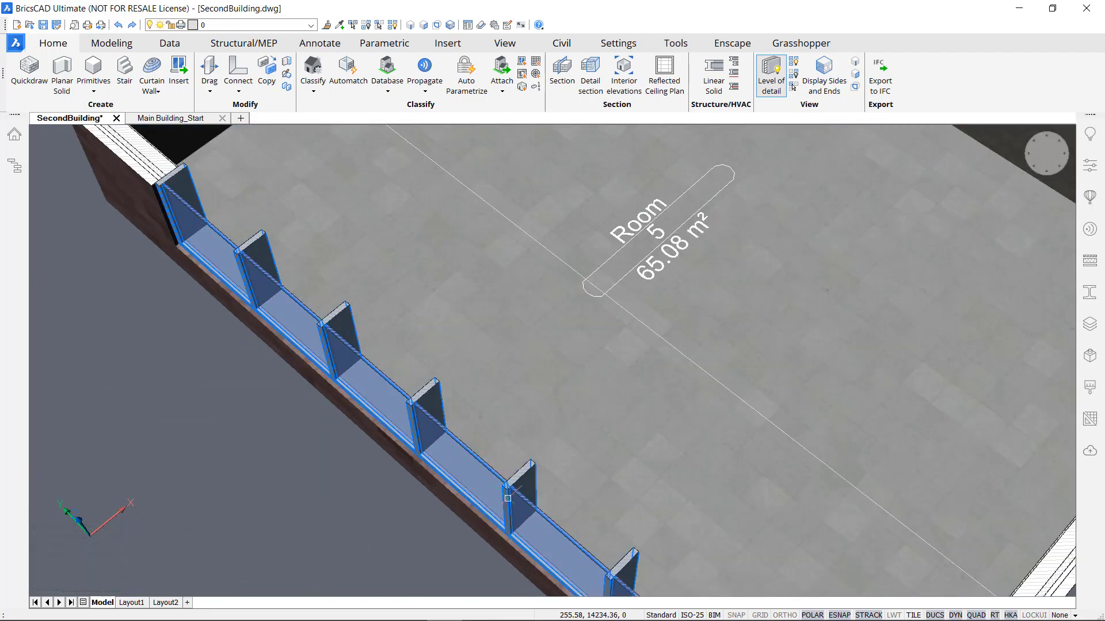
mouse_move(508, 498)
scroll(490, 476, "down", 4)
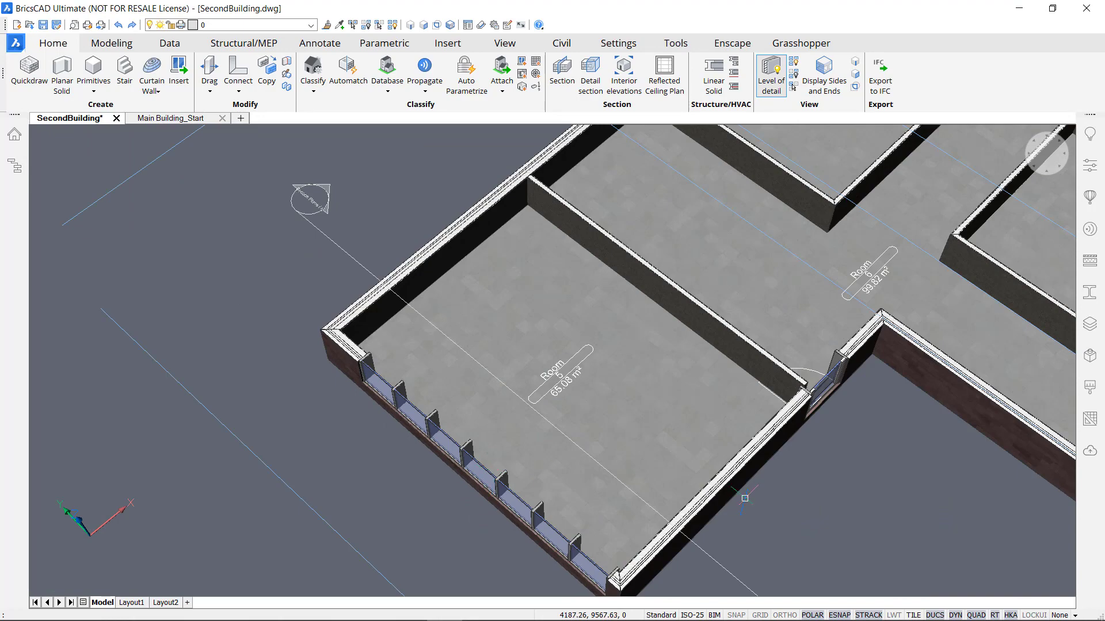
scroll(745, 499, "down", 8)
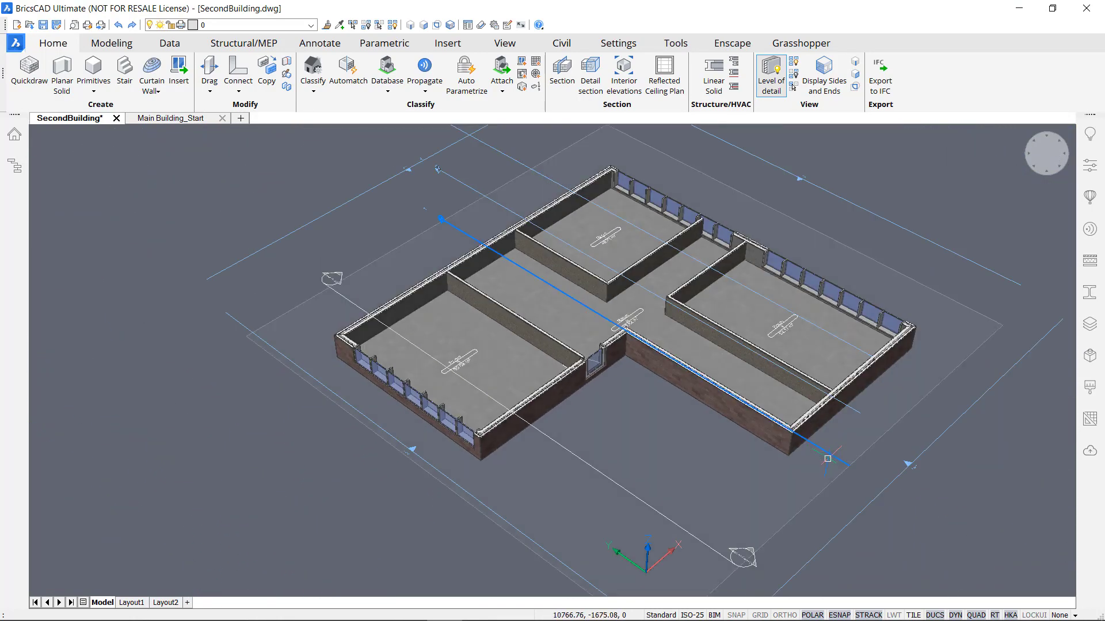
Deactivate the second building's ground-level section to display the whole building and save the drawing
double_click(827, 458)
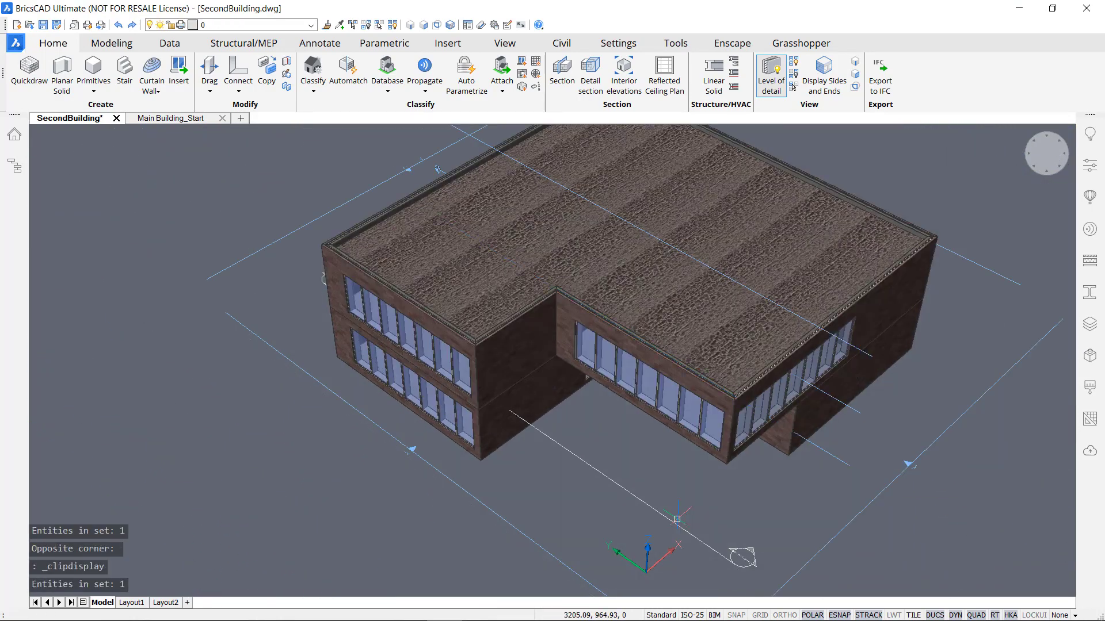
key("ctrl+s")
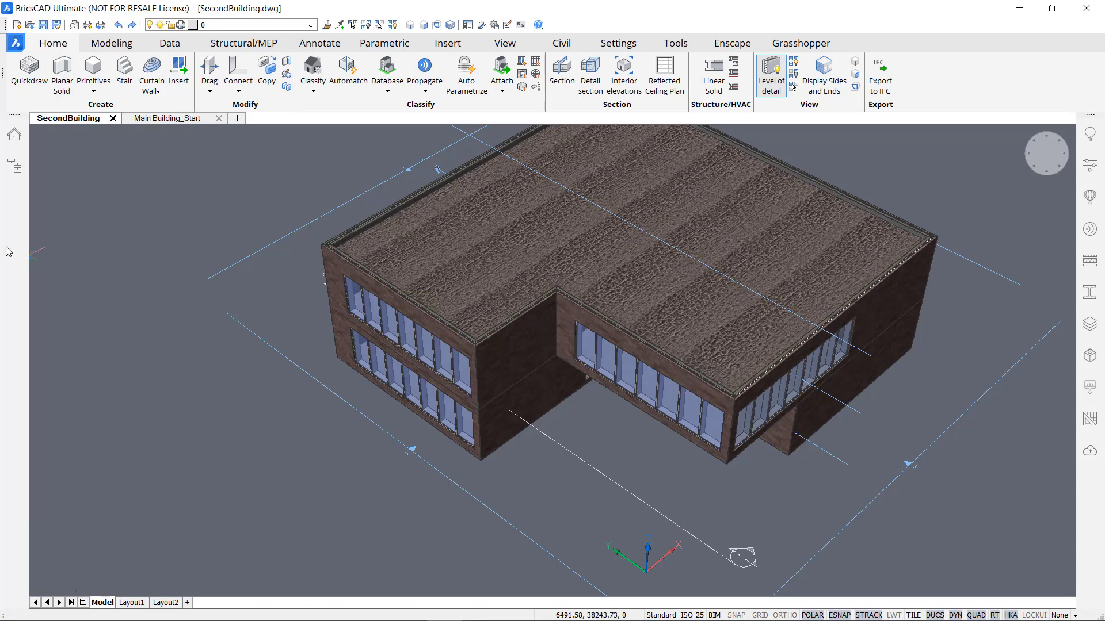
middle_click_drag(197, 480, 200, 461)
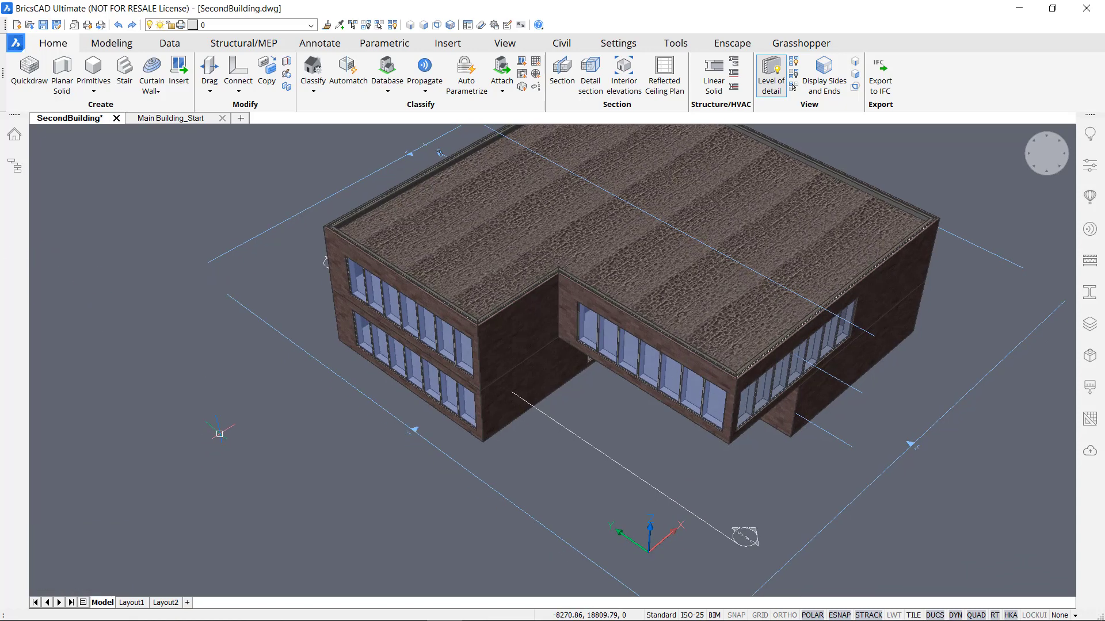
Switch to the Main Building_Start drawing and place a vertical section parallel to the top floor's windowed front wall at a distance of 2000 mm
left_click(161, 119)
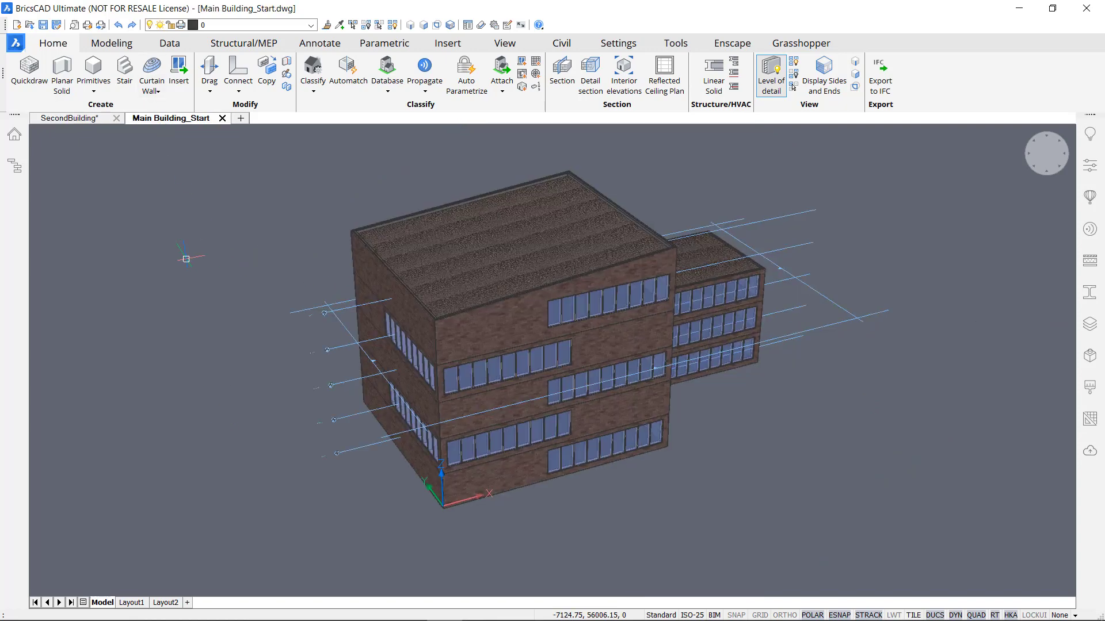
mouse_move(184, 256)
middle_mouse_down()
mouse_move(249, 232)
mouse_move(221, 282)
middle_mouse_up()
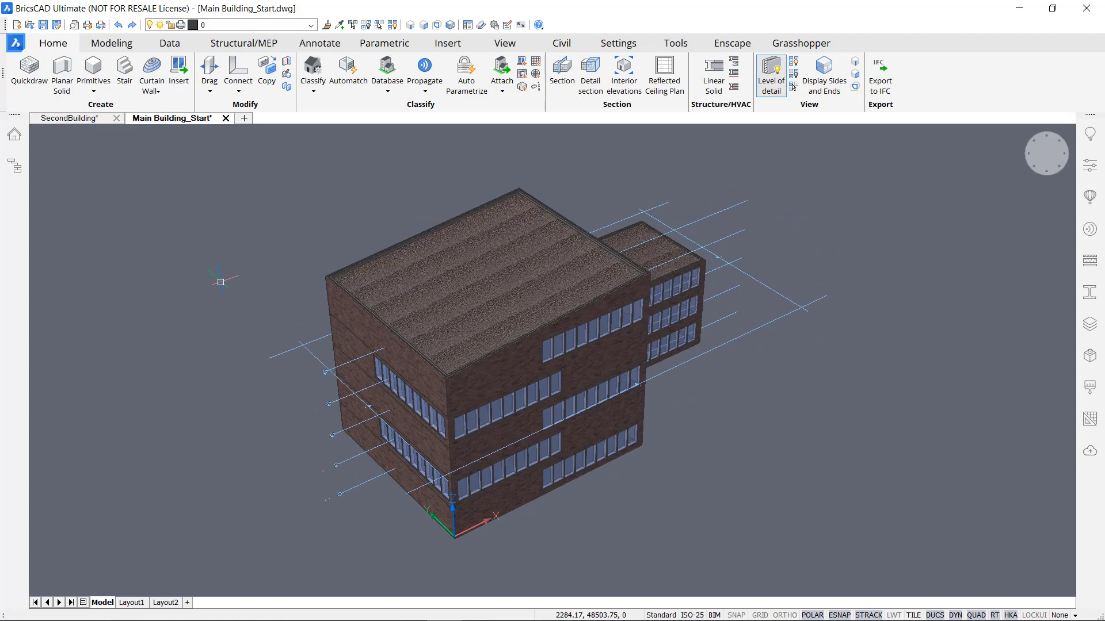
left_click(562, 72)
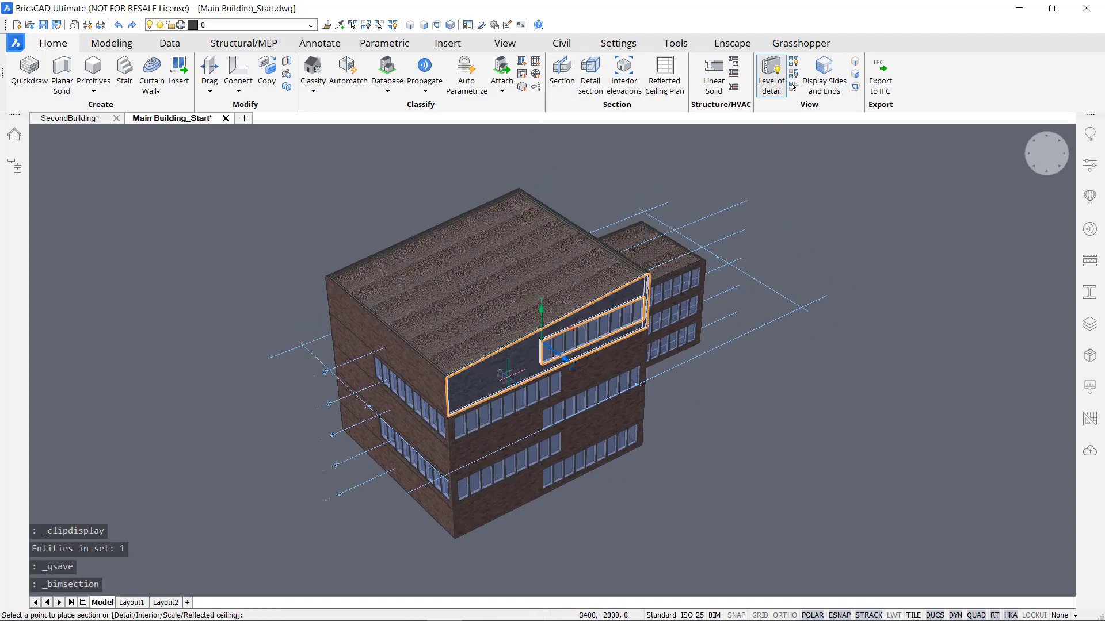
left_click(508, 365)
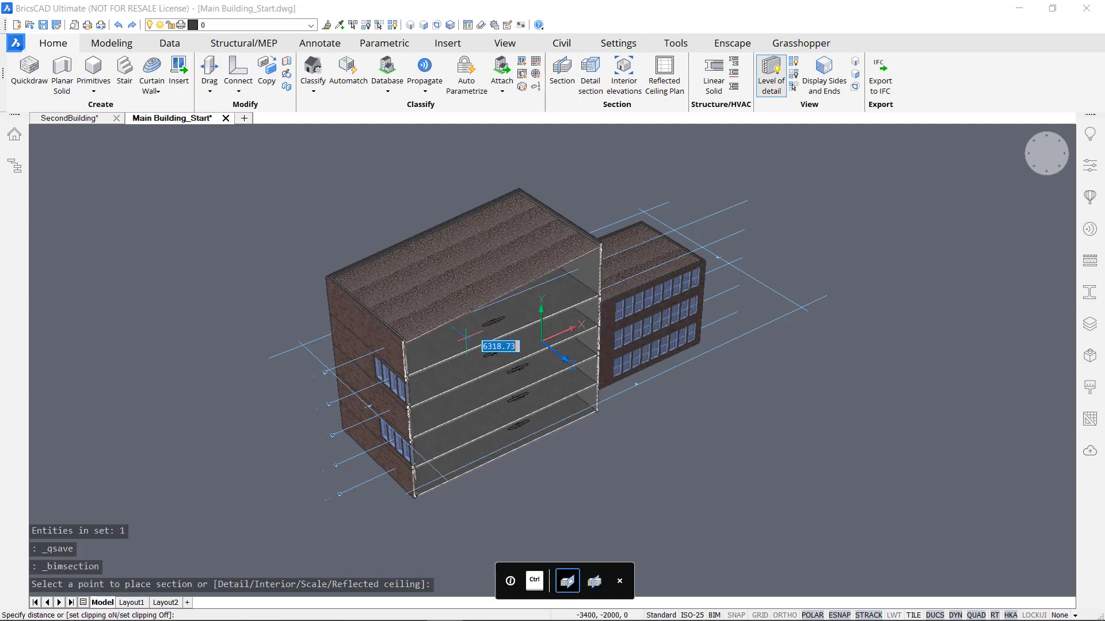
type("2000")
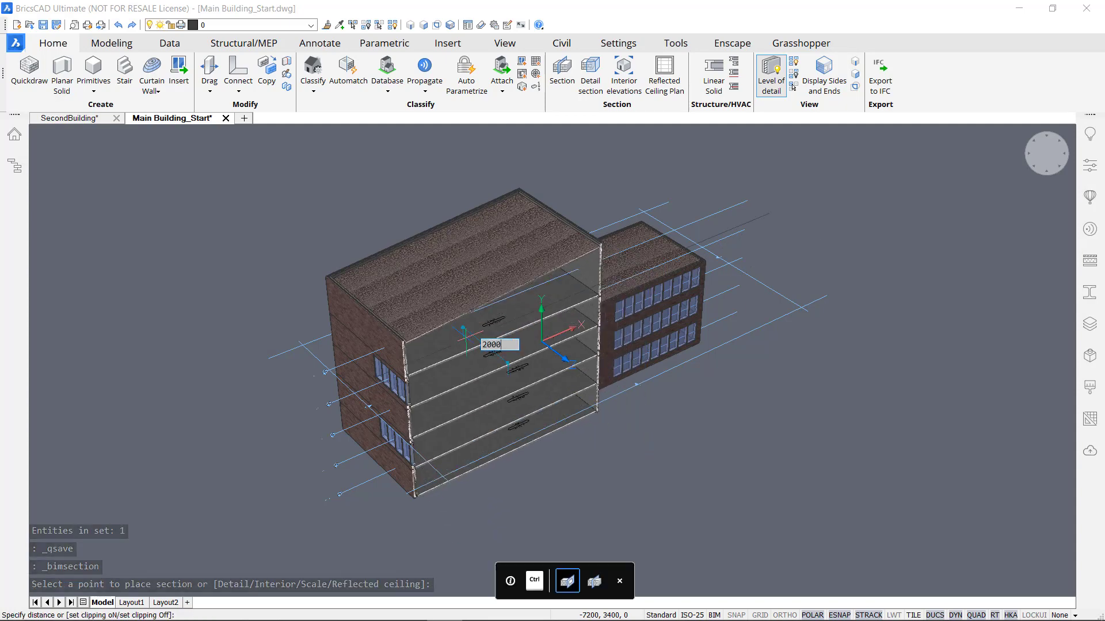
key("Return")
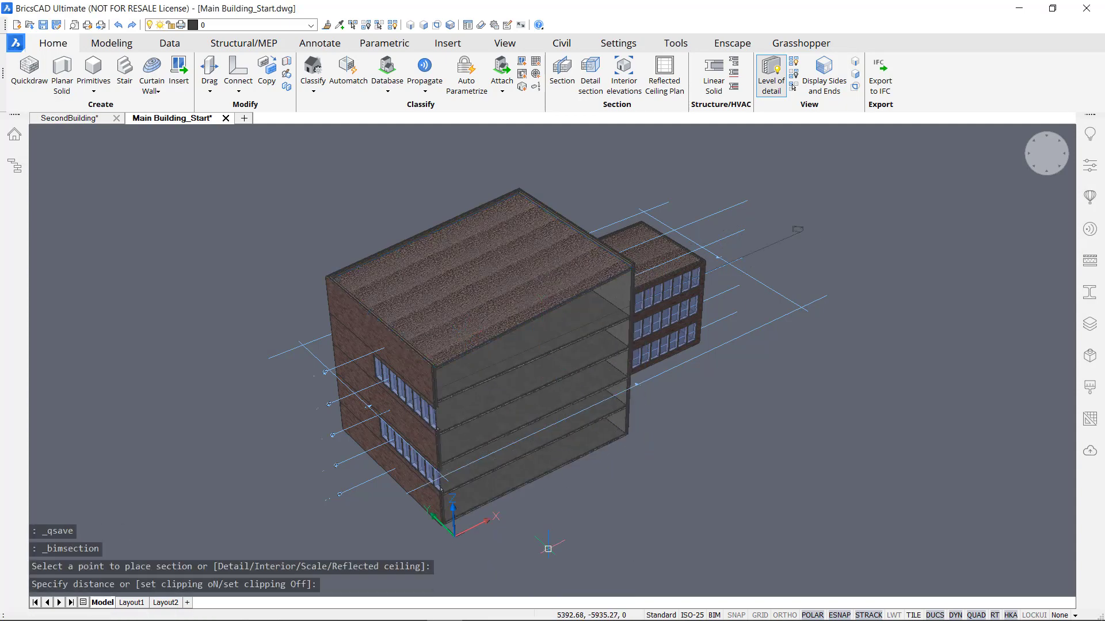
Examine the section cut at the main building's lower corner, where the outer wall's plies meet the ground slab's plies
middle_click_drag(548, 546, 533, 414)
scroll(469, 395, "up", 8)
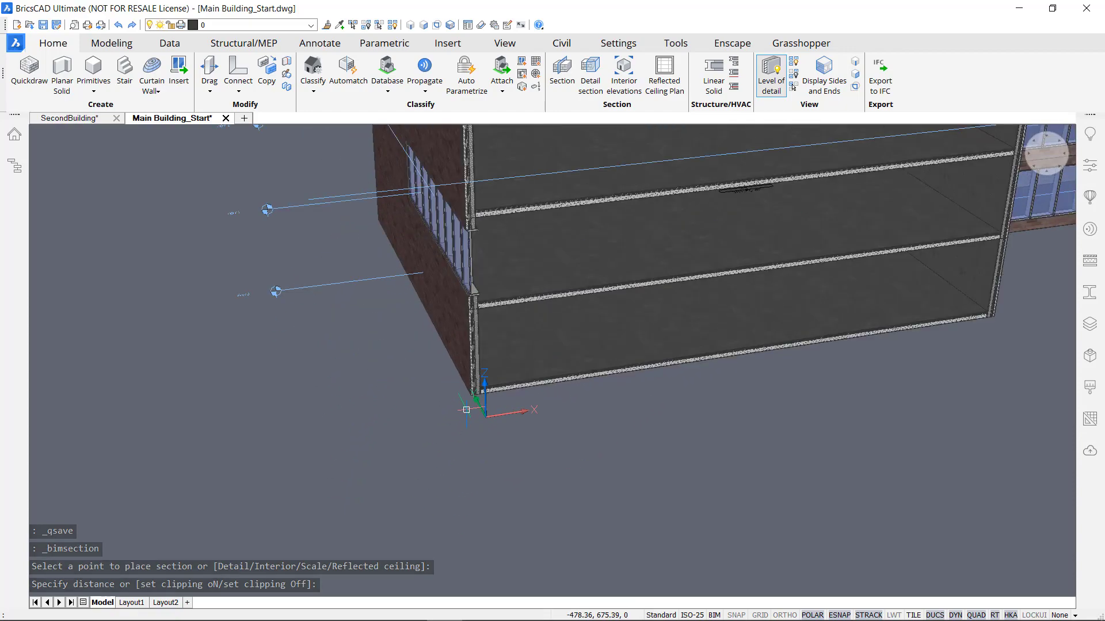
scroll(471, 384, "up", 2)
middle_click_drag(563, 327, 475, 452)
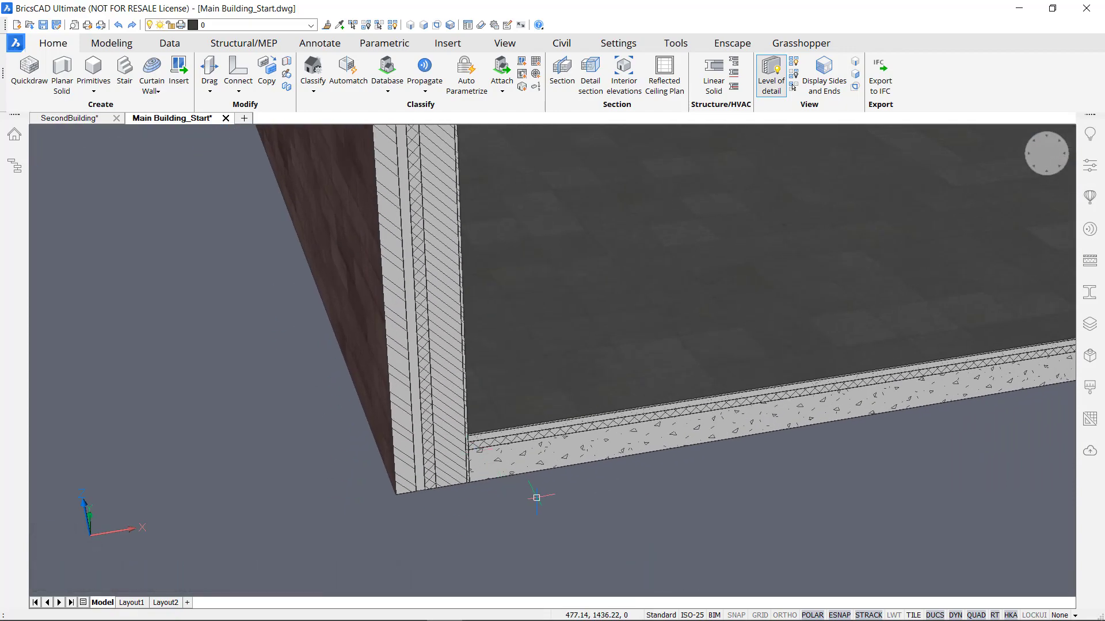
middle_click_drag(537, 511, 572, 486)
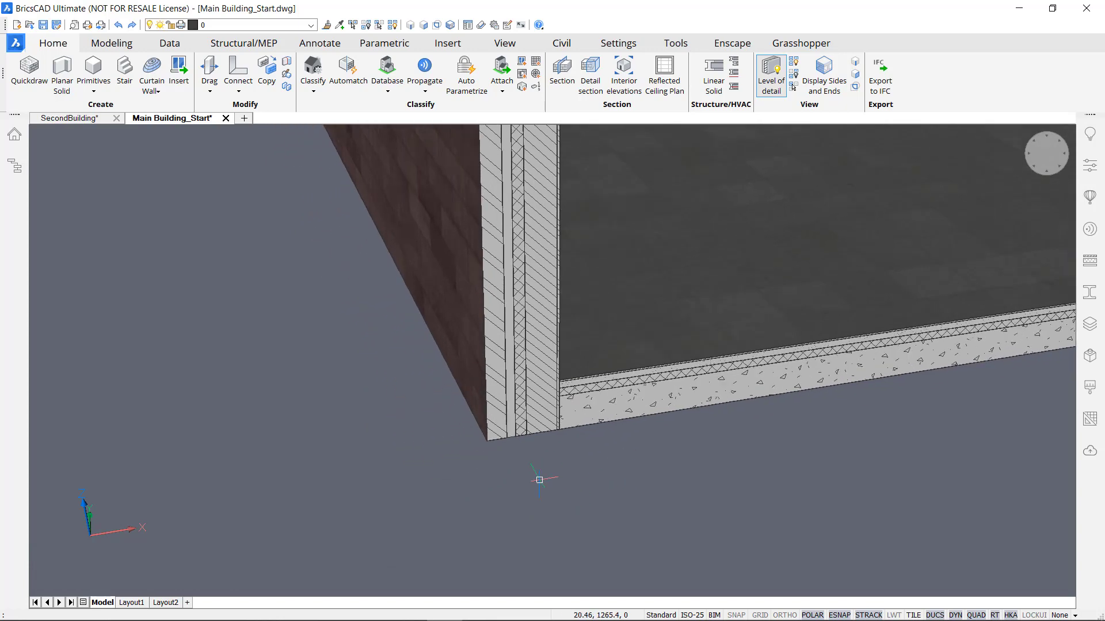
mouse_move(530, 487)
middle_mouse_down()
mouse_move(543, 499)
mouse_move(535, 489)
middle_mouse_up()
mouse_move(572, 493)
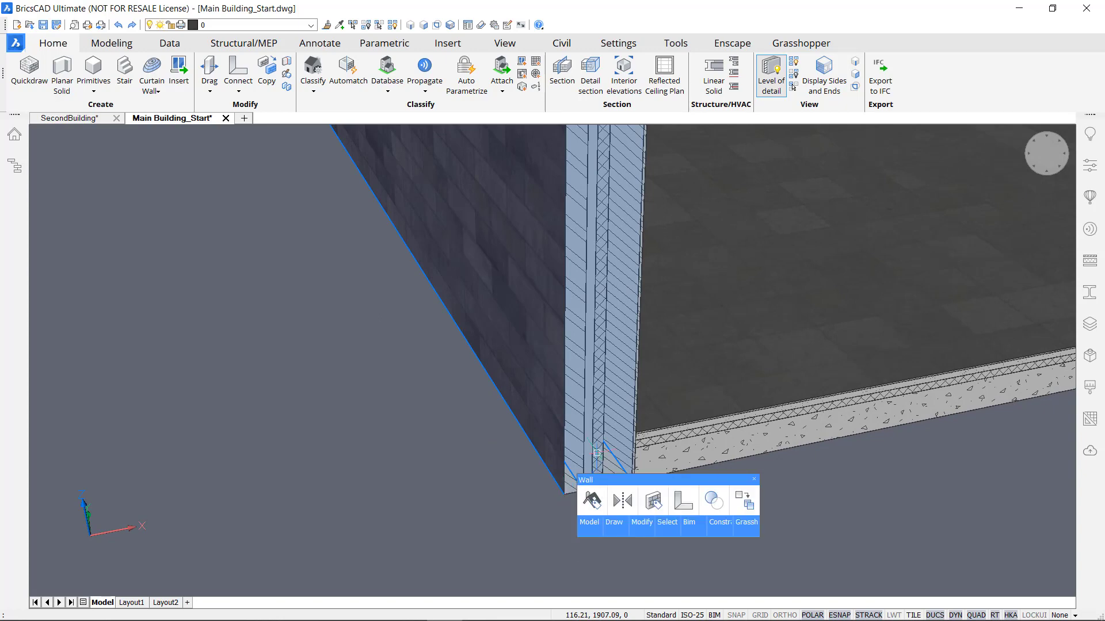
middle_click_drag(601, 458, 527, 476)
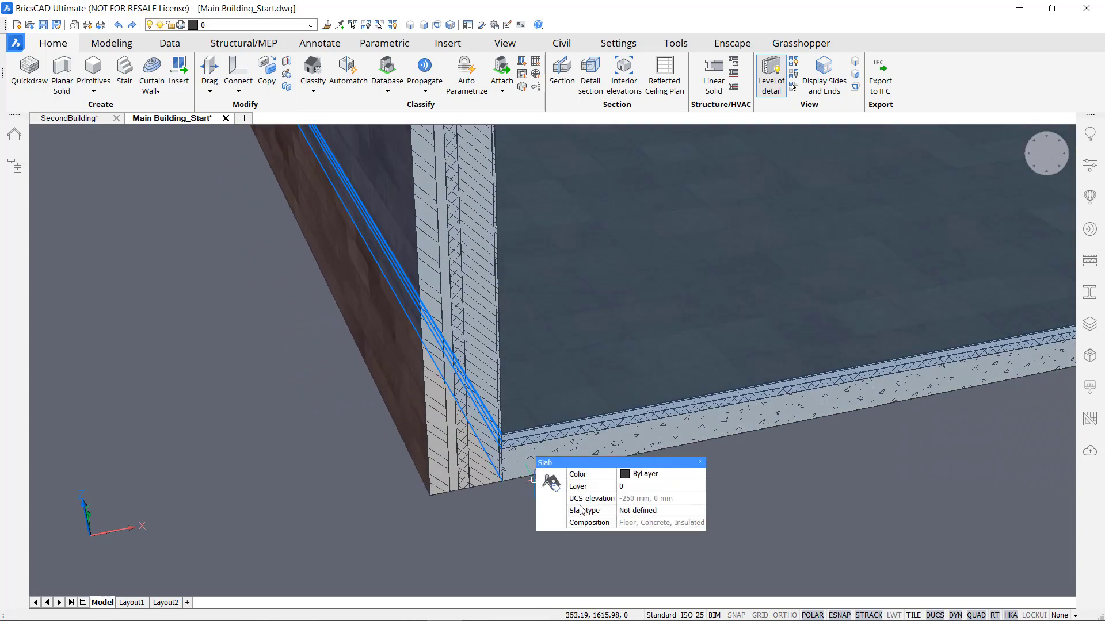
middle_click_drag(500, 554, 505, 524)
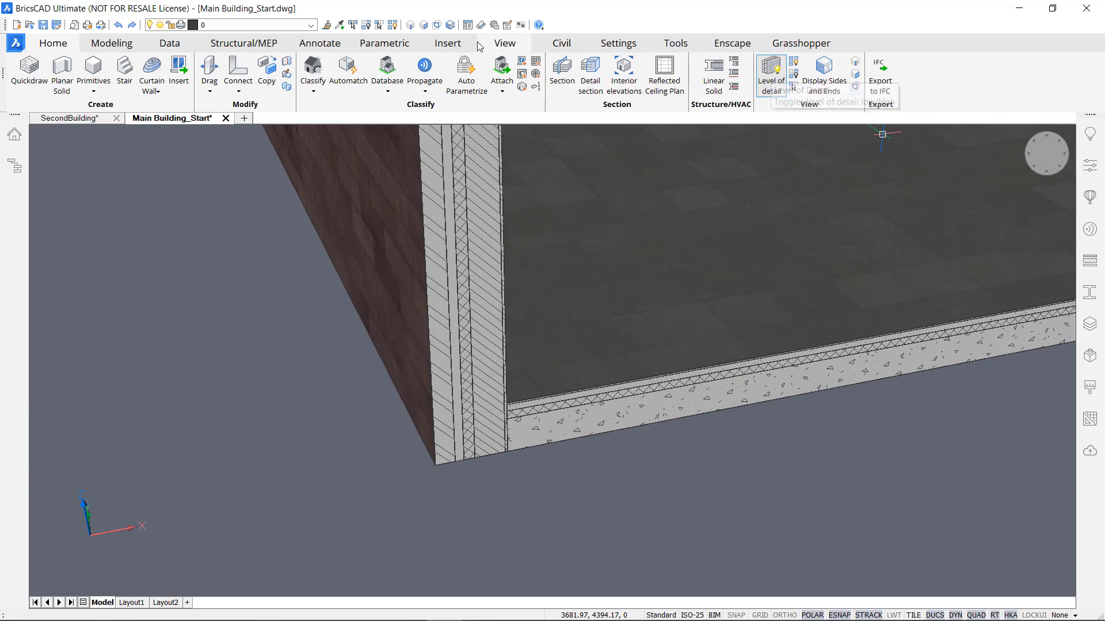
Enable face selection and Push/Pull the ground slab's concrete ply face outward to the outer side of the wall's insulation
left_click(424, 26)
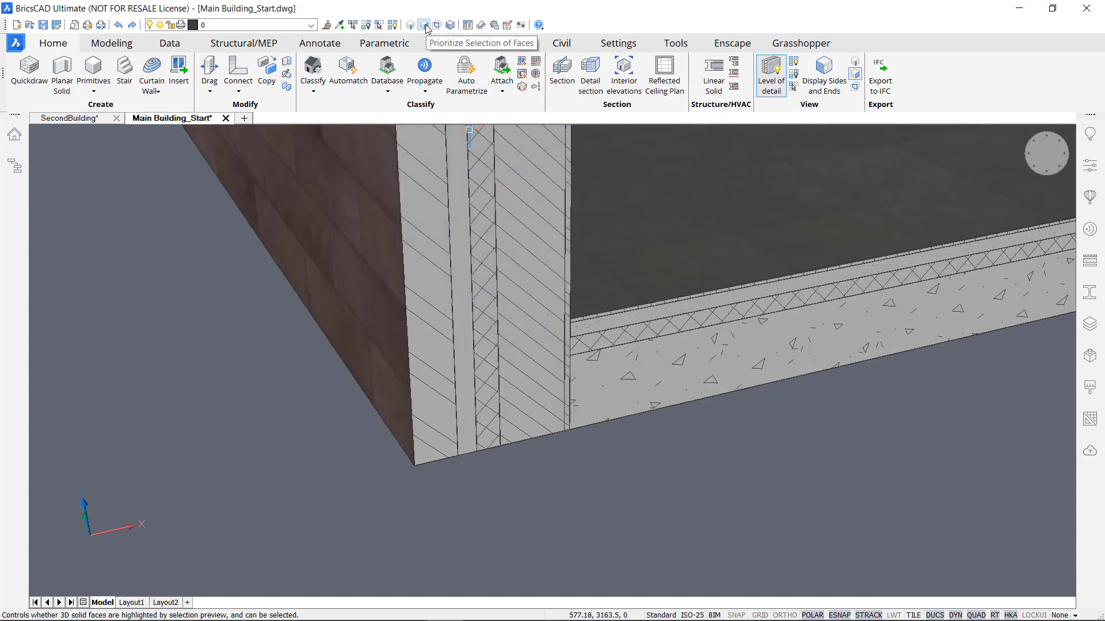
left_click(569, 406)
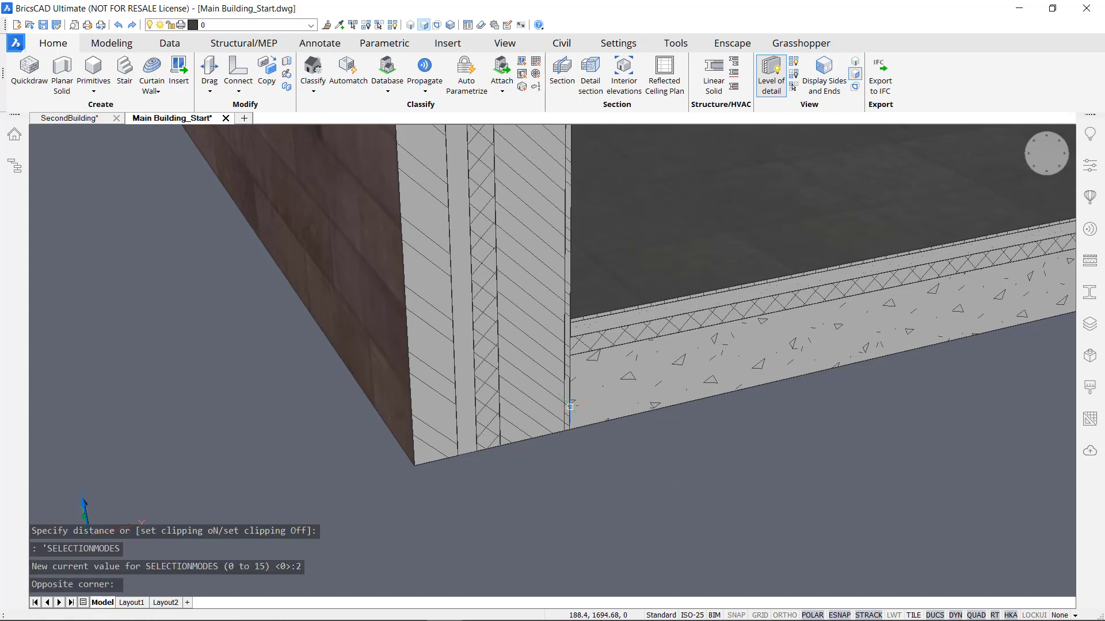
mouse_move(558, 380)
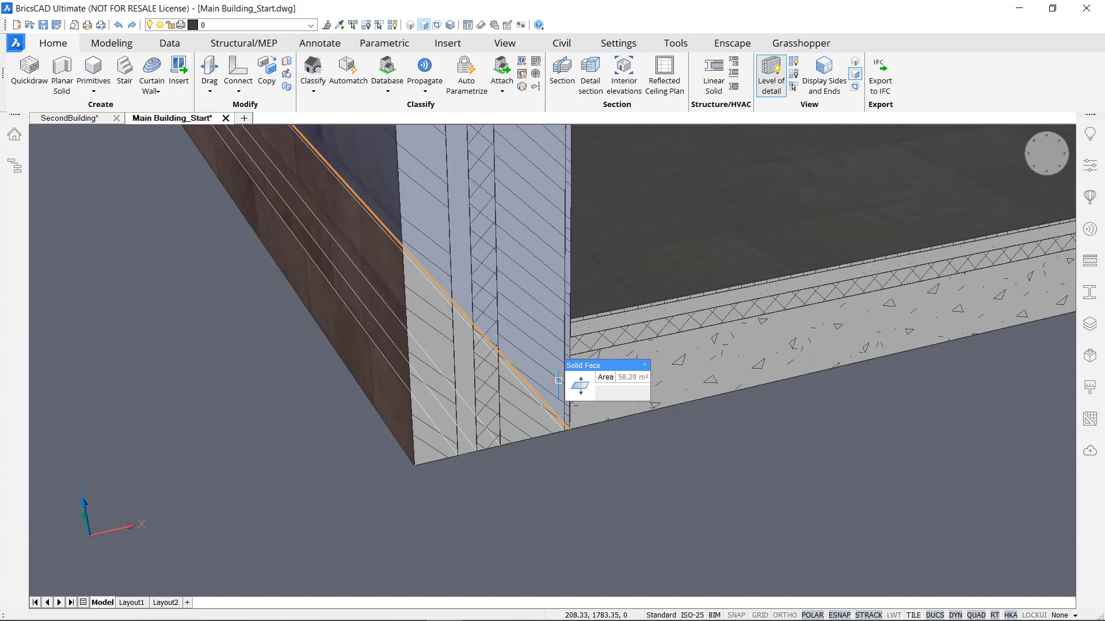
key("Tab")
key("Tab")
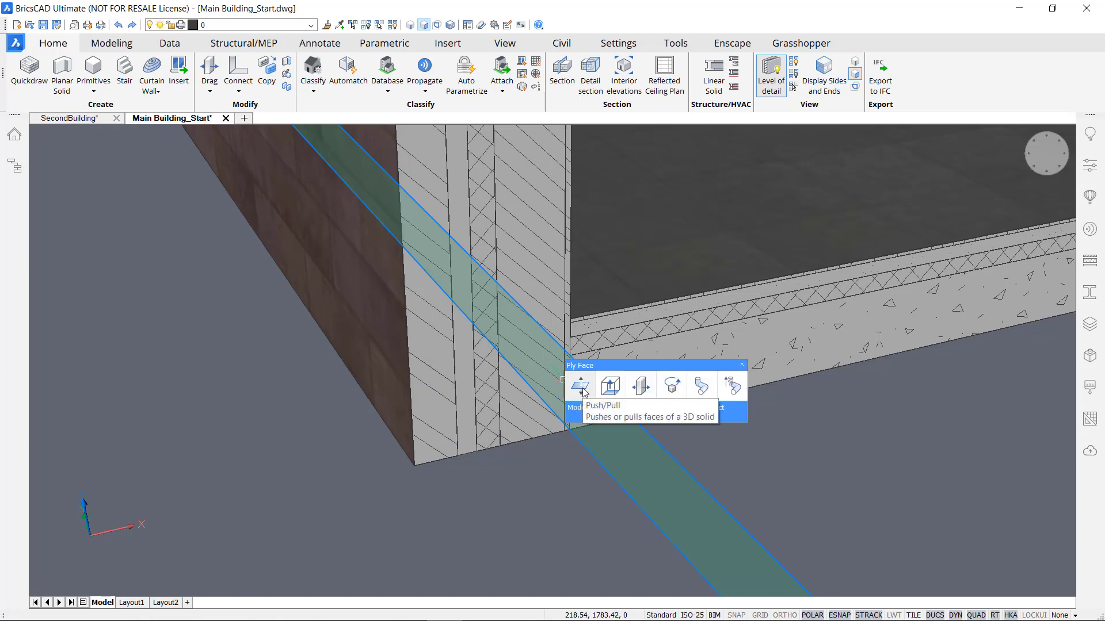
left_click(581, 387)
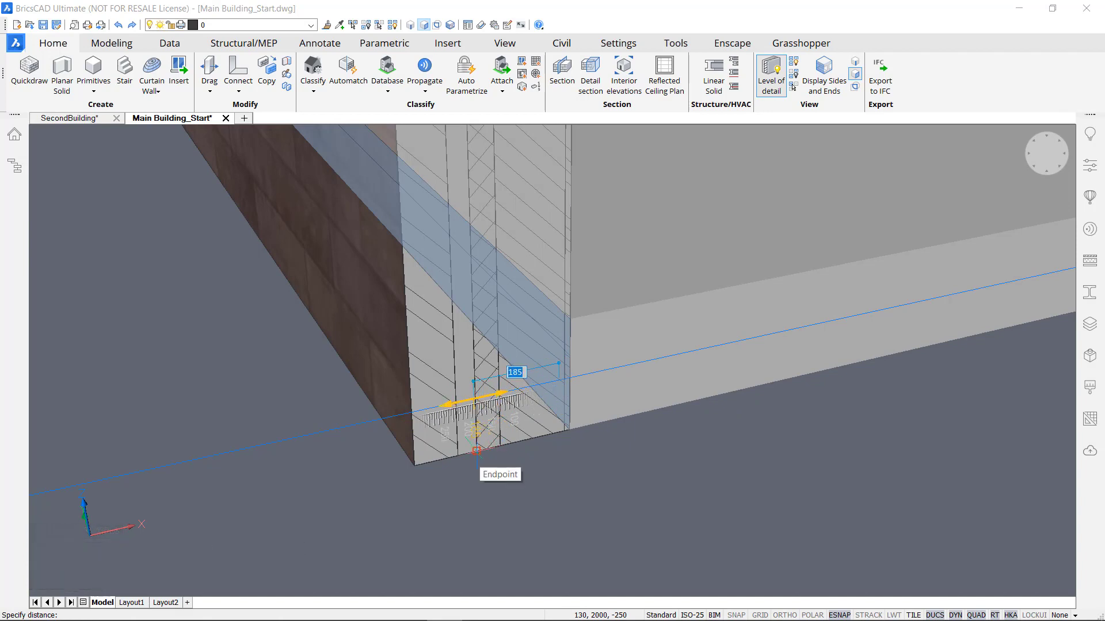
left_click(477, 451)
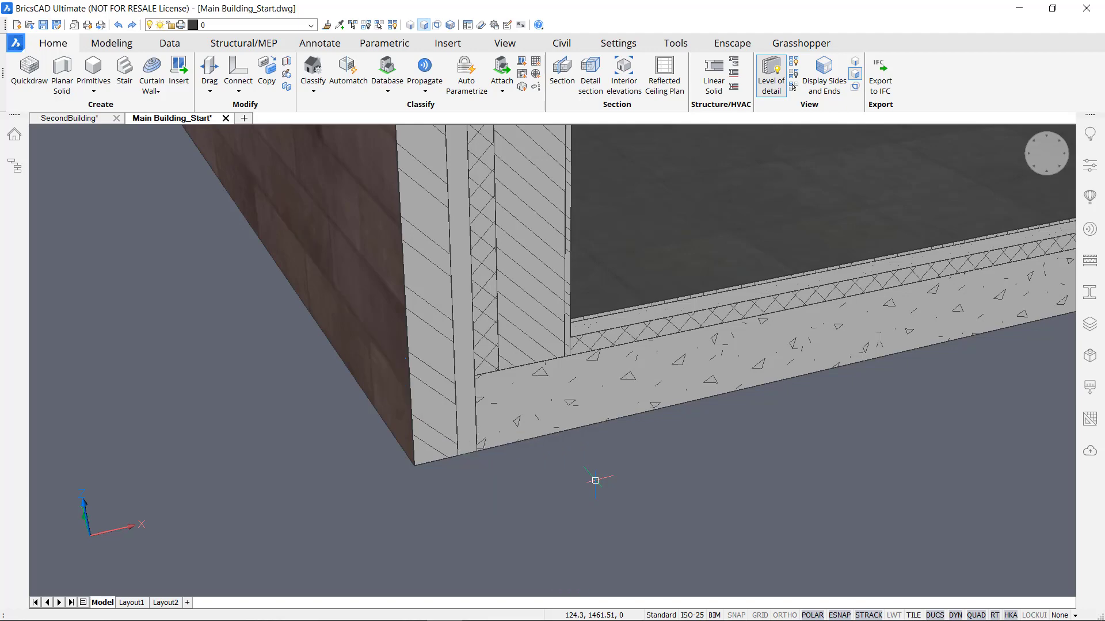
Push/Pull the ground slab's insulation ply face through the wall's thin interior finish to the adjoining structural ply
scroll(595, 481, "up", 10)
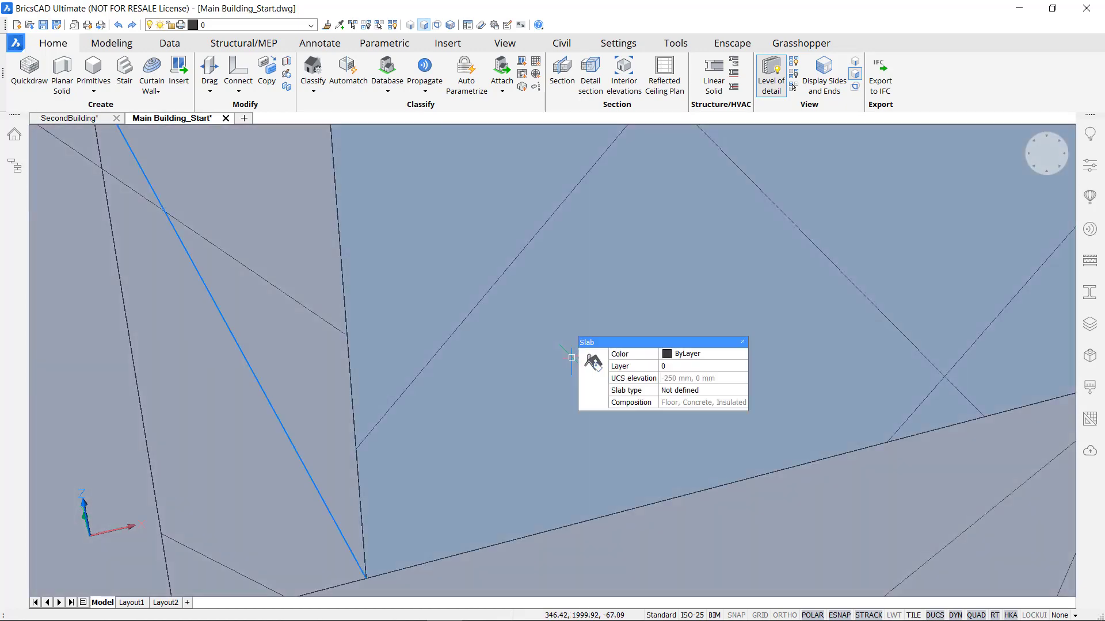
key("ctrl+z")
key("ctrl+z")
key("ctrl+z")
key("ctrl+z")
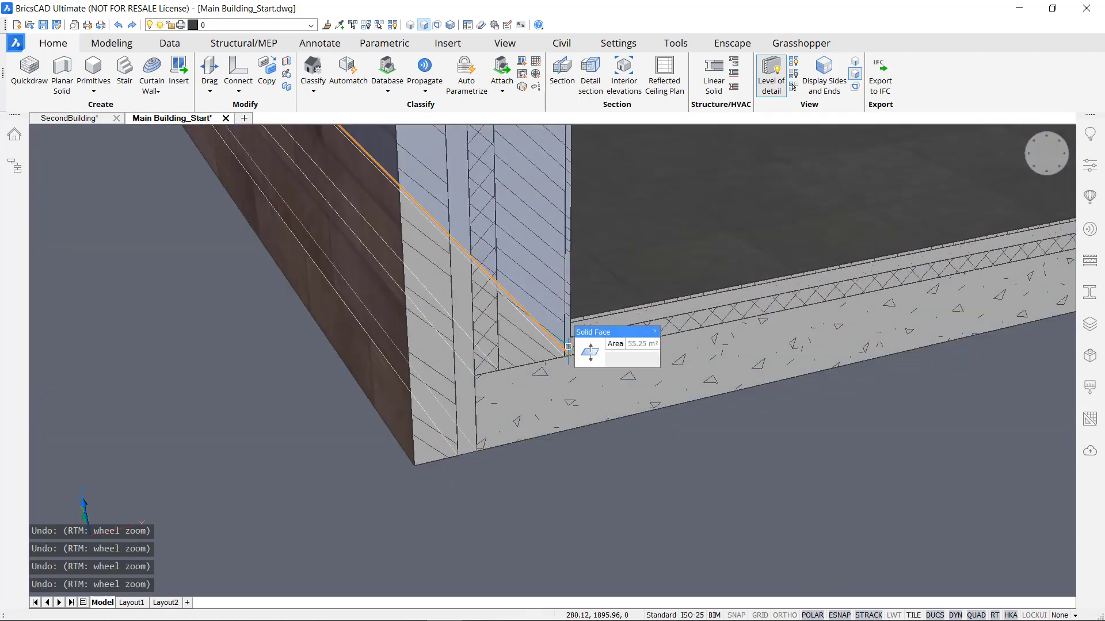
left_click(567, 347)
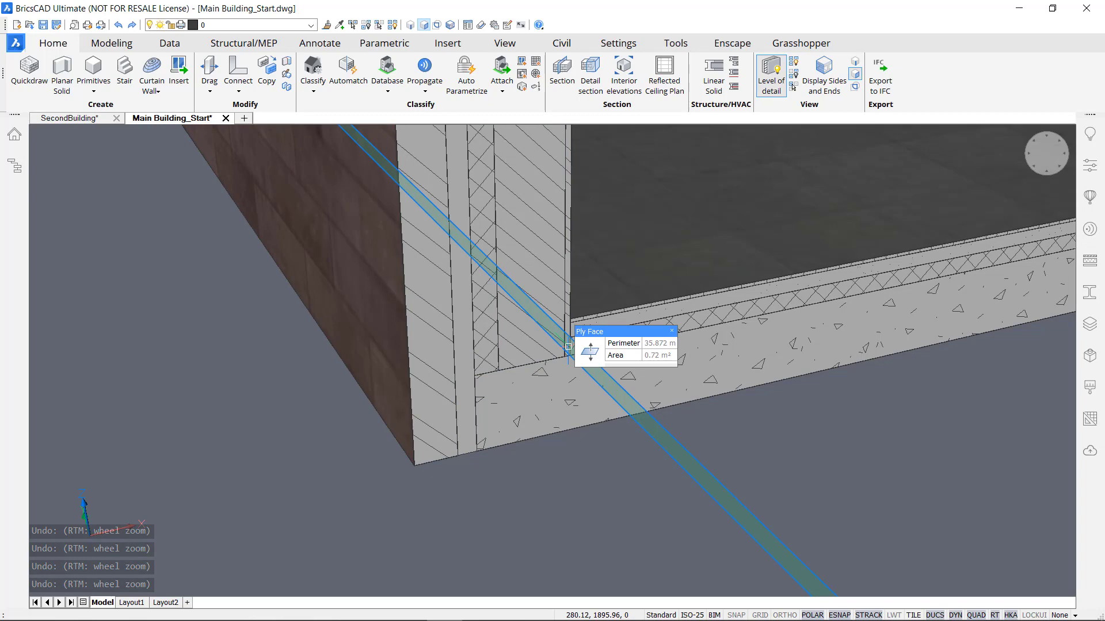
left_click(589, 354)
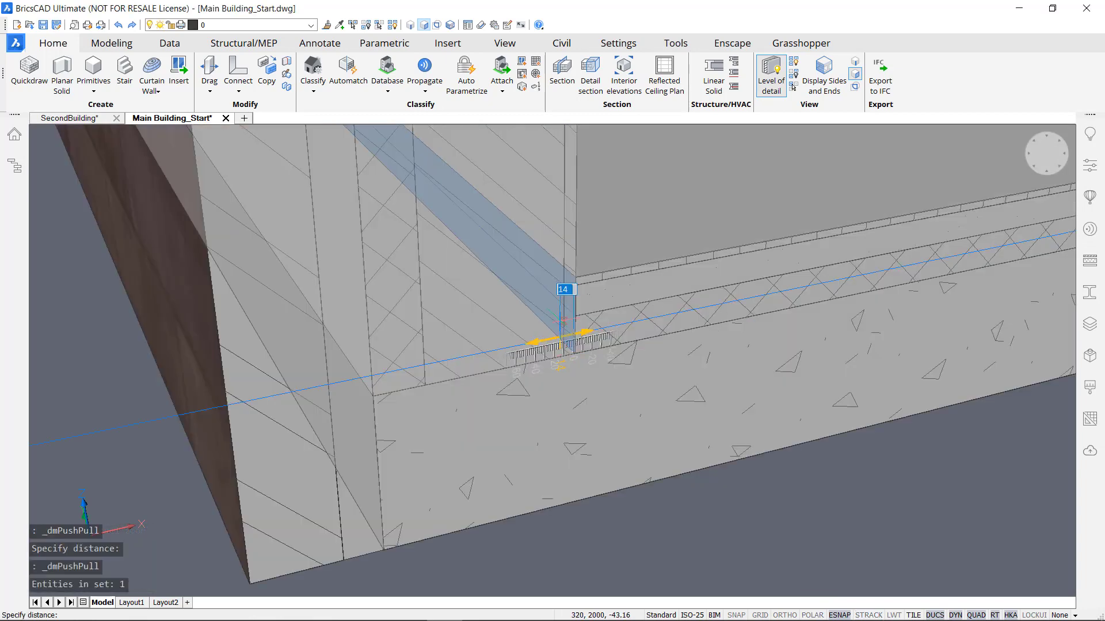
left_click(566, 324)
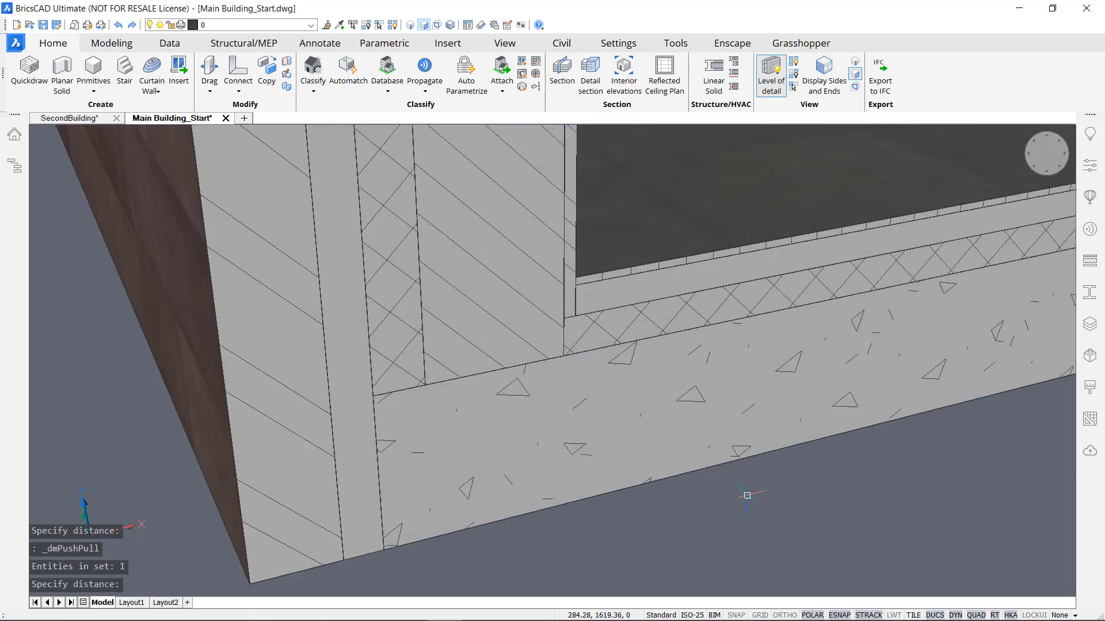
Examine the slab-to-wall connections on the upper floors and at the opposite end, and compare them with the edited corner
scroll(747, 495, "down", 5)
middle_click_drag(766, 493, 594, 454)
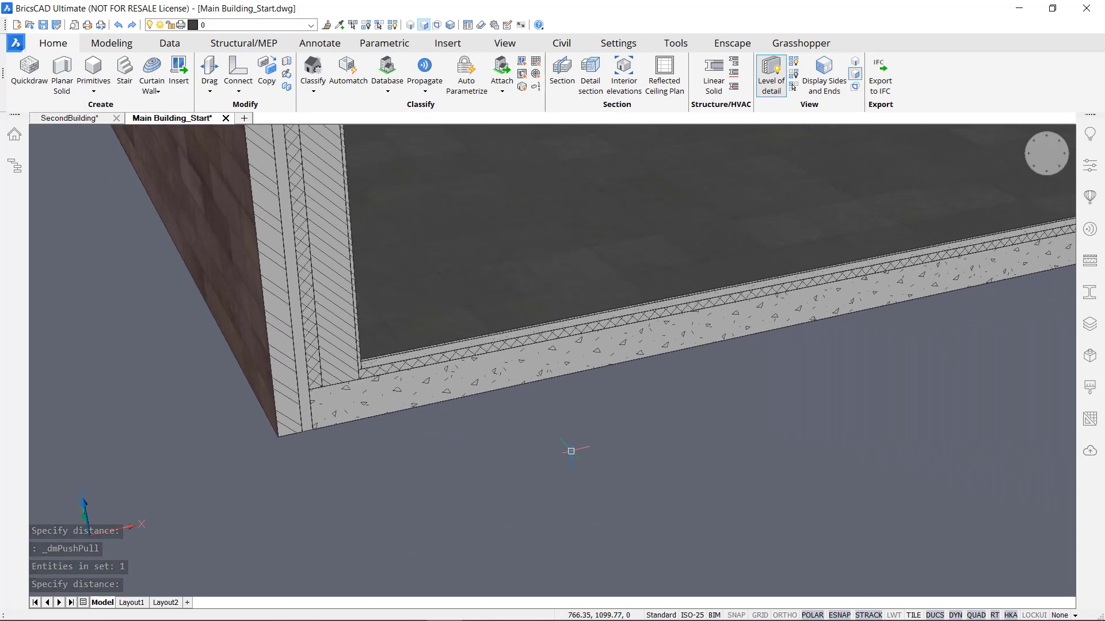
middle_click_drag(495, 461, 543, 469)
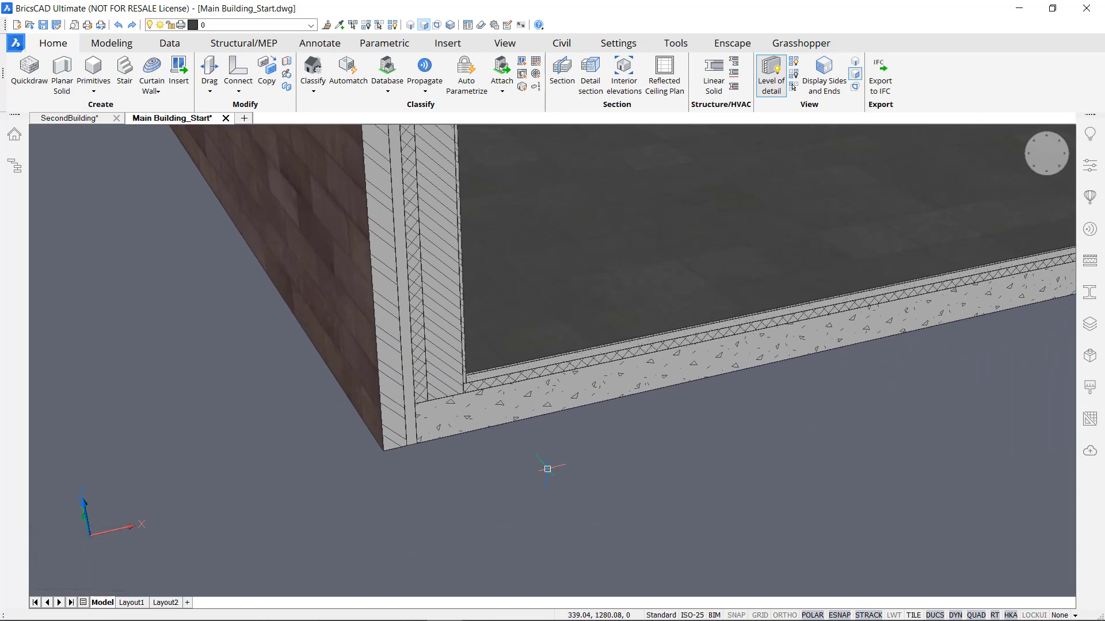
scroll(550, 447, "down", 7)
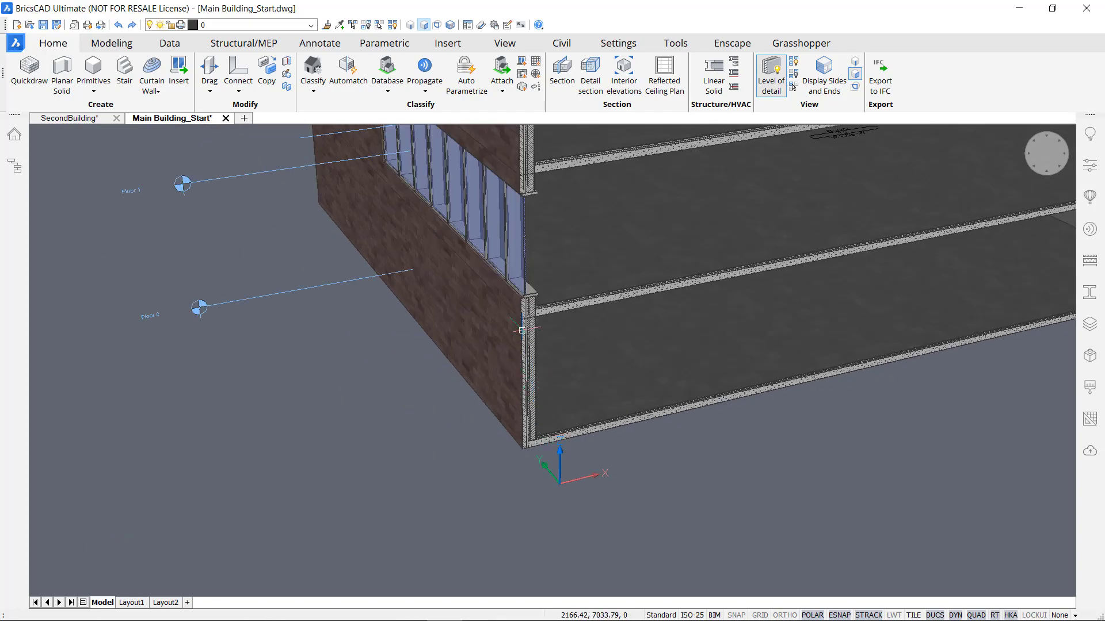
scroll(523, 322, "up", 7)
scroll(569, 449, "down", 6)
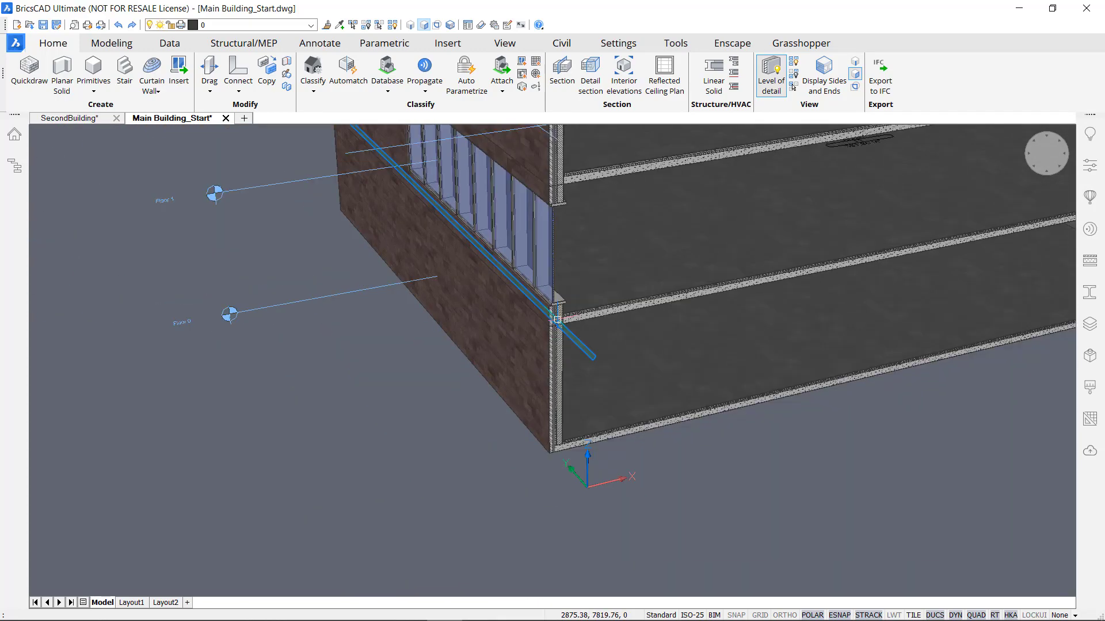
scroll(561, 288, "up", 6)
scroll(560, 248, "up", 2)
scroll(528, 245, "down", 6)
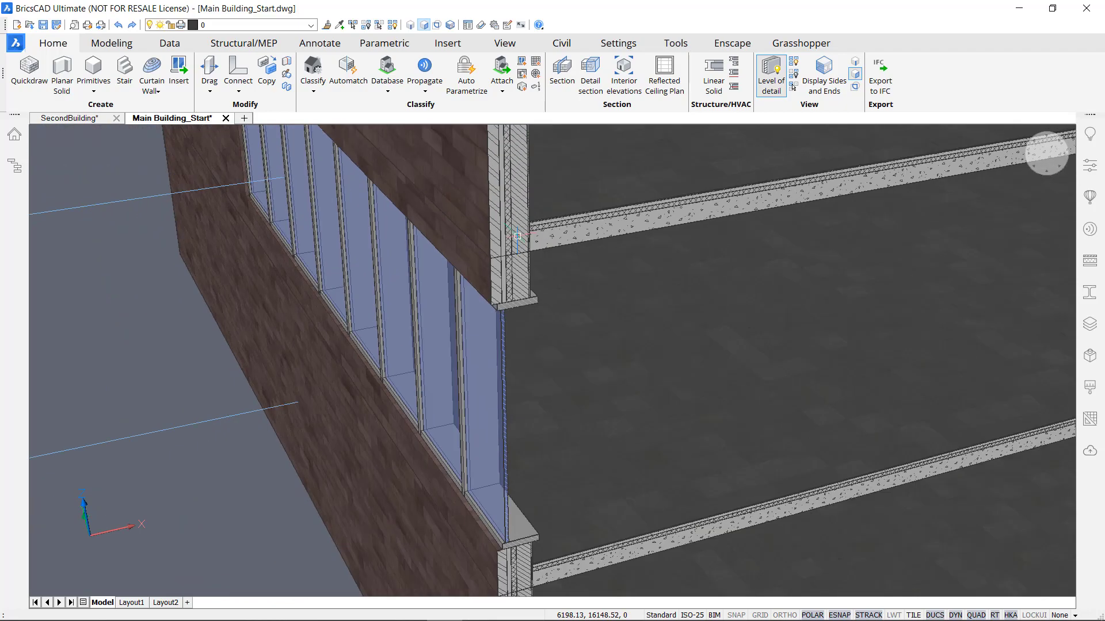
middle_click_drag(586, 273, 172, 355)
middle_click_drag(872, 375, 564, 385)
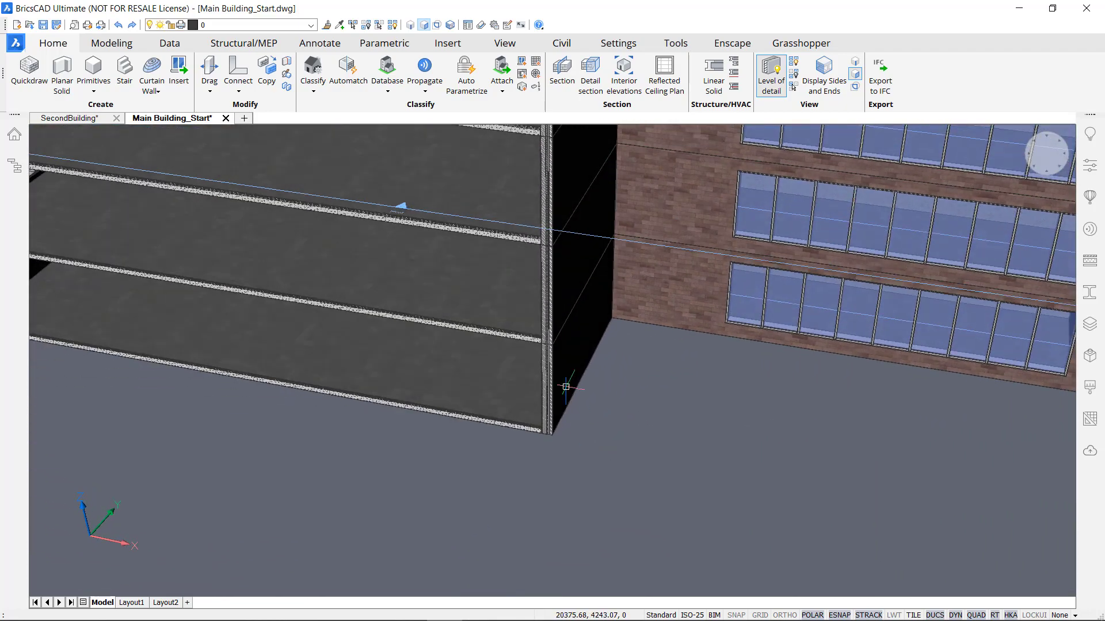
scroll(557, 443, "up", 3)
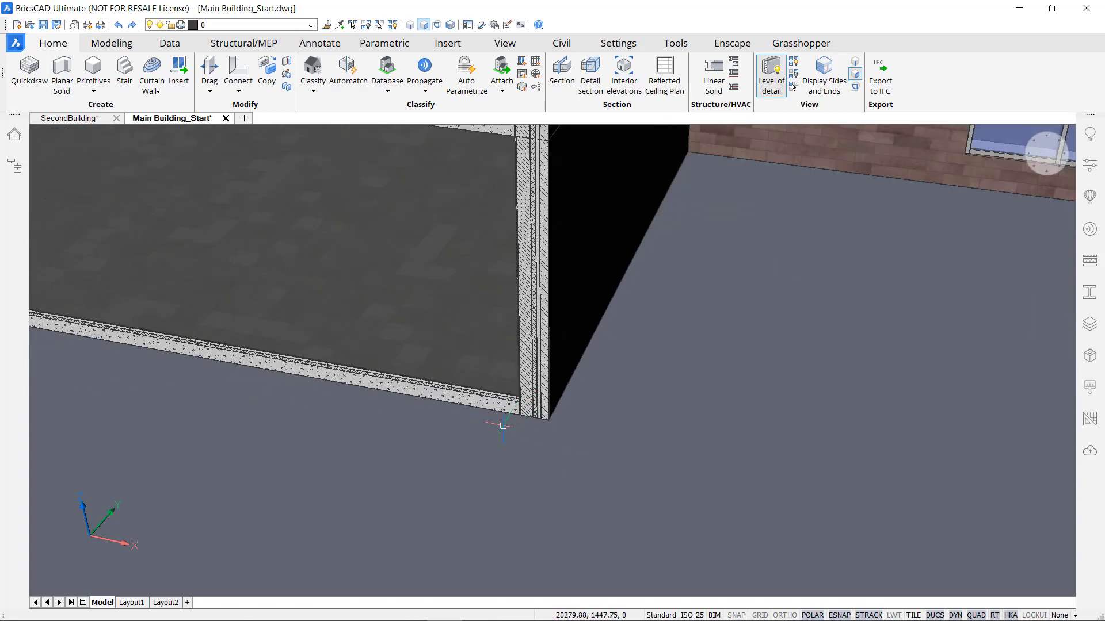
scroll(502, 425, "down", 3)
middle_click_drag(352, 429, 590, 439)
middle_click_drag(447, 459, 702, 464)
middle_click_drag(378, 424, 570, 414)
scroll(434, 346, "up", 5)
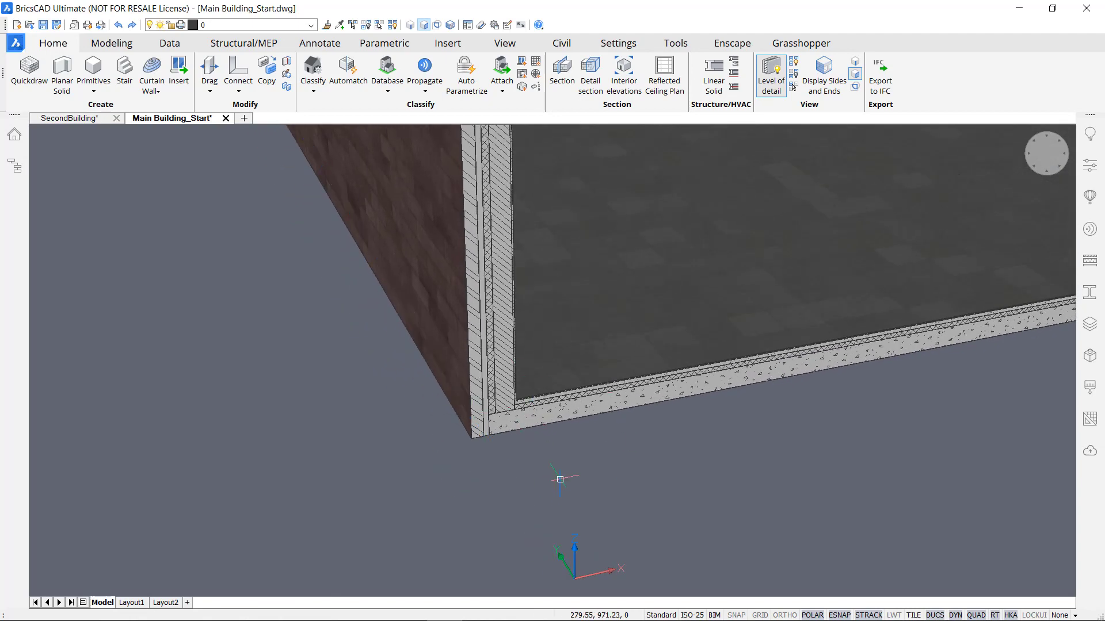
scroll(574, 487, "down", 4)
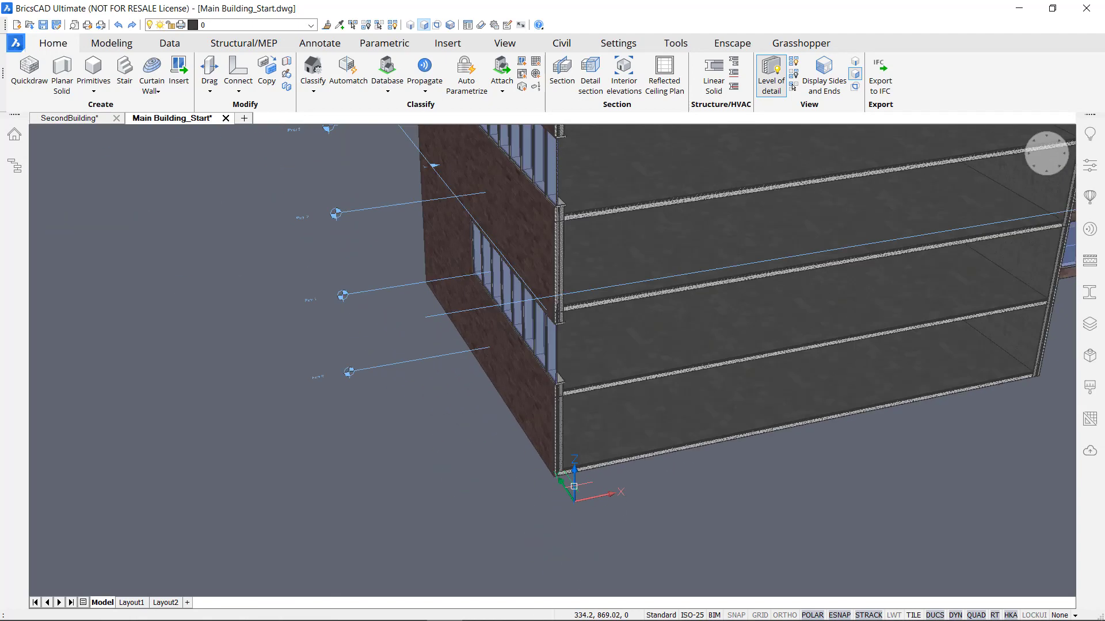
scroll(574, 487, "up", 5)
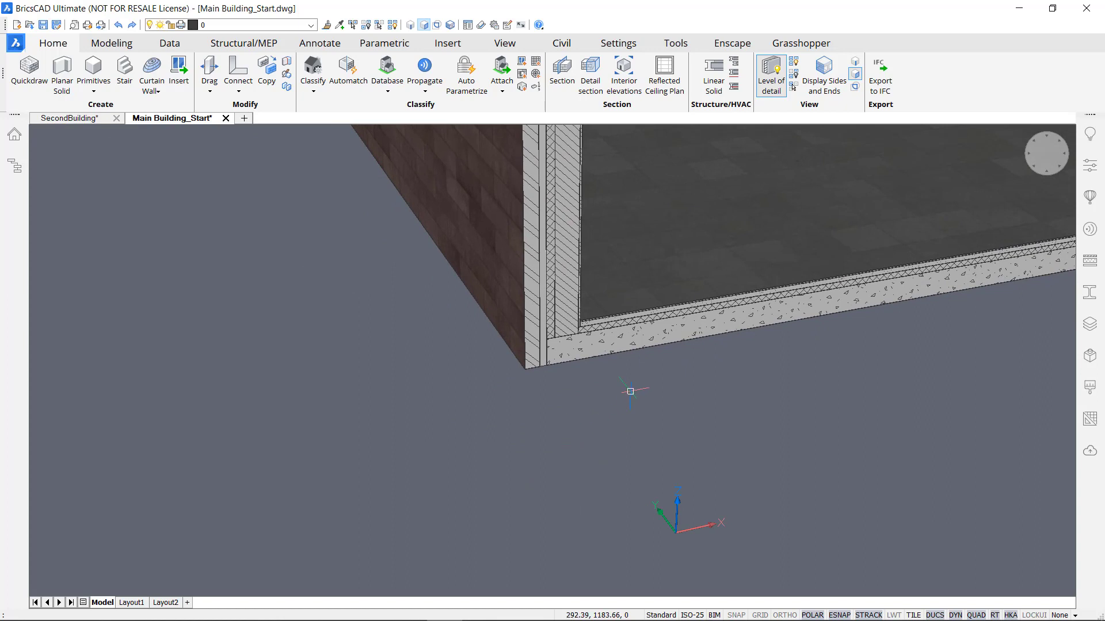
Start Propagate Planar from the ground slab and the outer wall, with no extra detail objects, as an extrusion of the 2D section
left_click(422, 94)
left_click(456, 132)
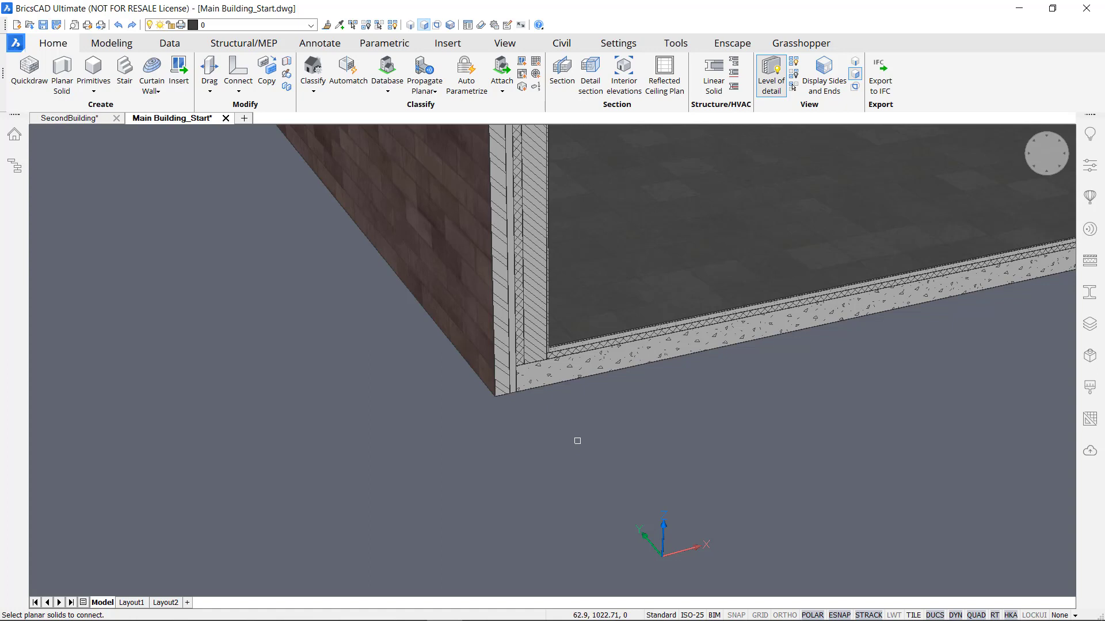
left_click(582, 367)
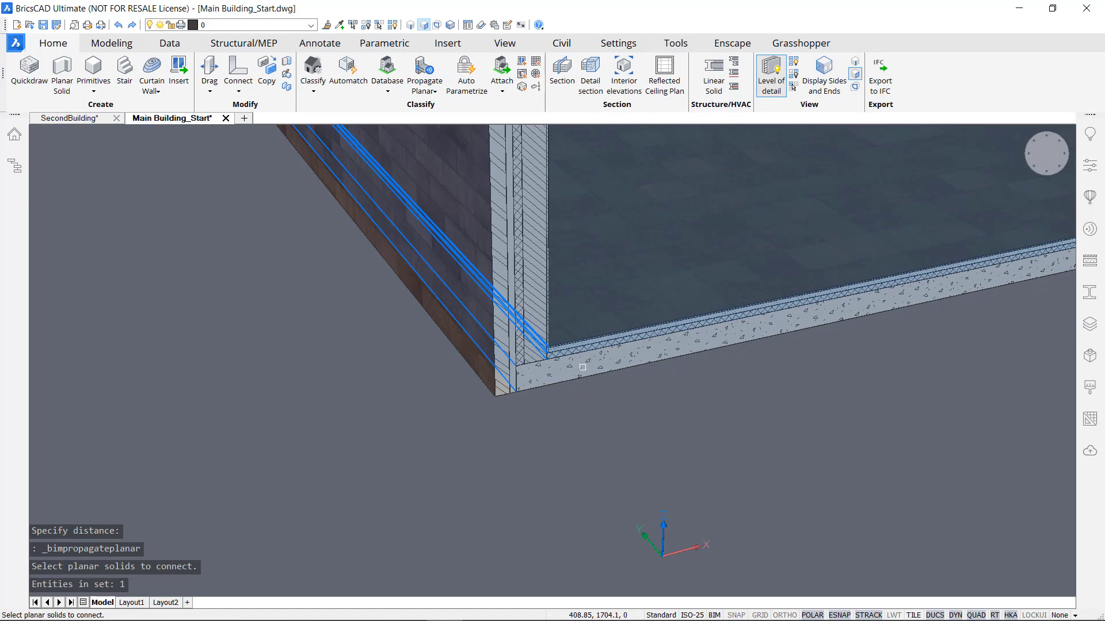
left_click(539, 302)
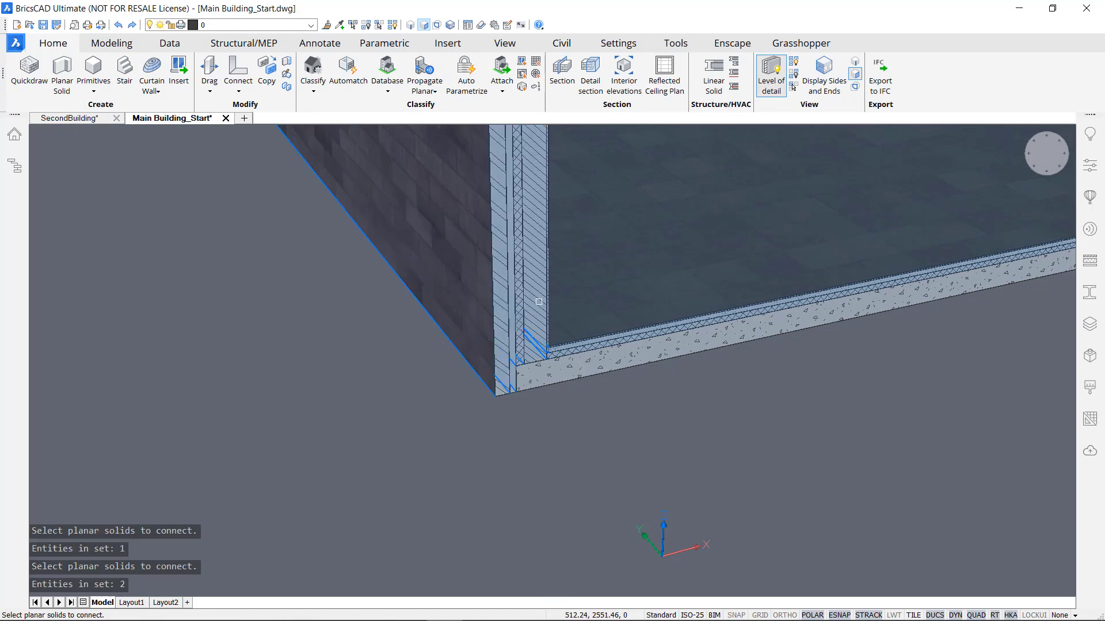
key("Return")
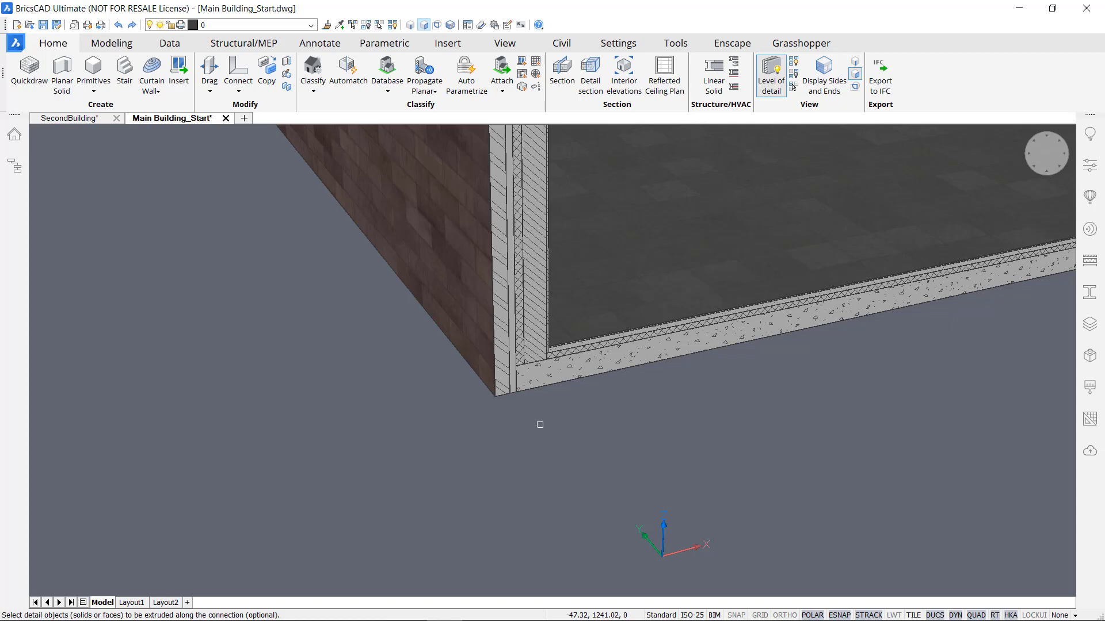
key("Return")
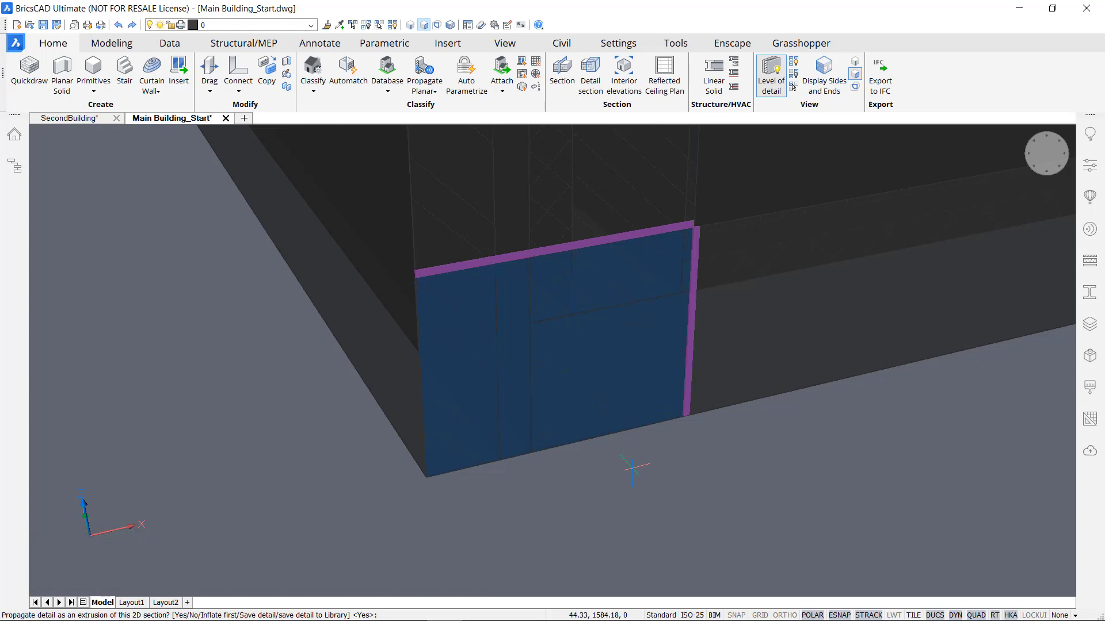
key("Return")
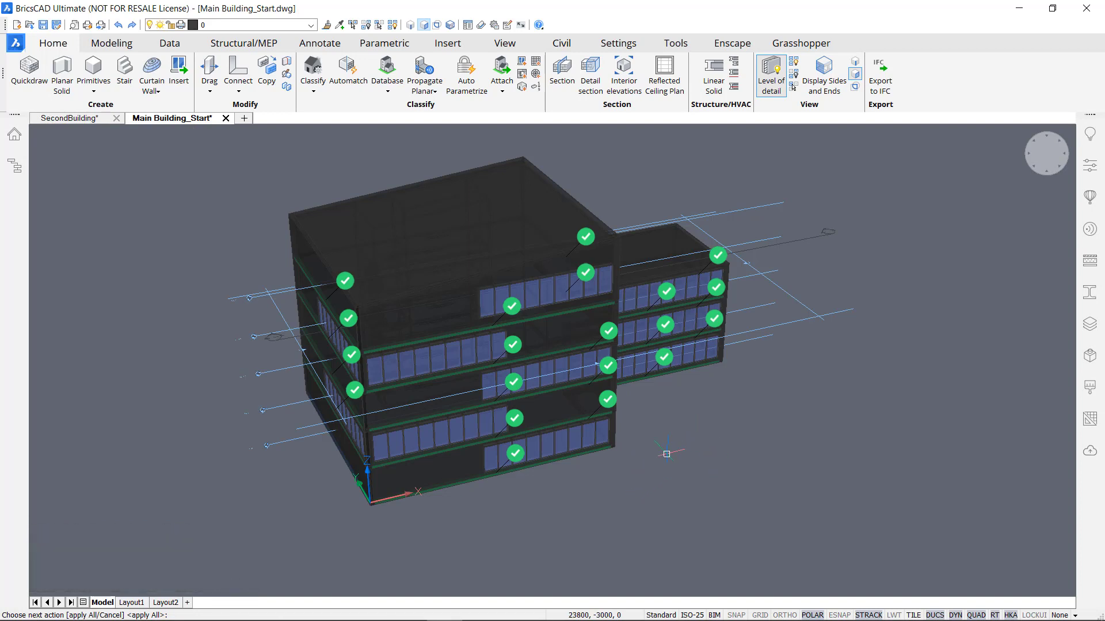
Apply the slab-to-wall detail to all suggested connection locations throughout the building
middle_click_drag(669, 461, 669, 479)
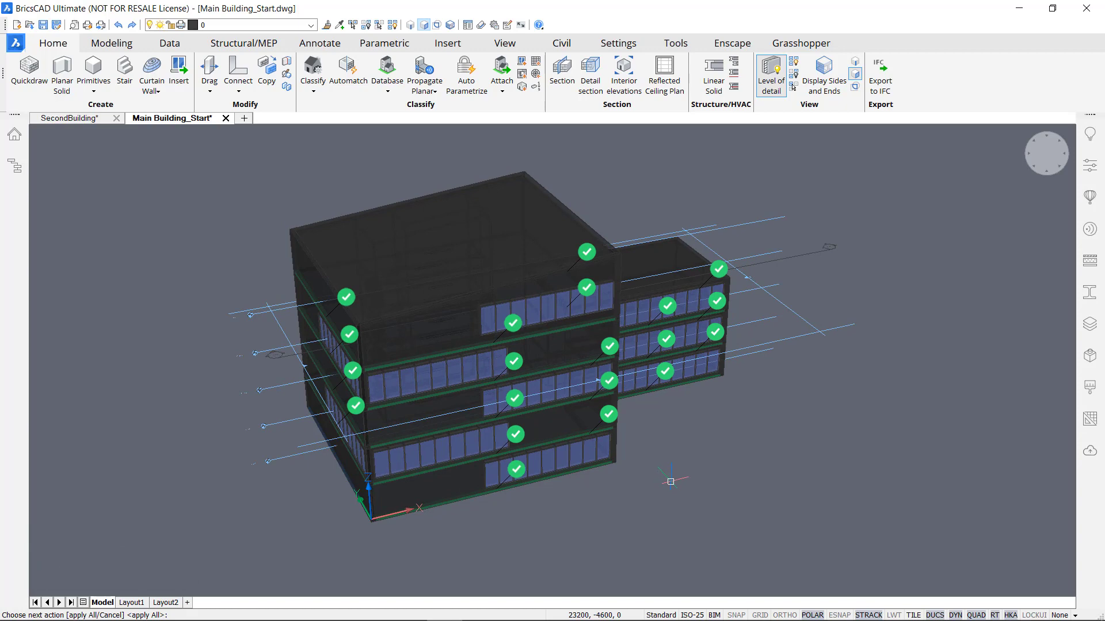
middle_click_drag(665, 473, 672, 518)
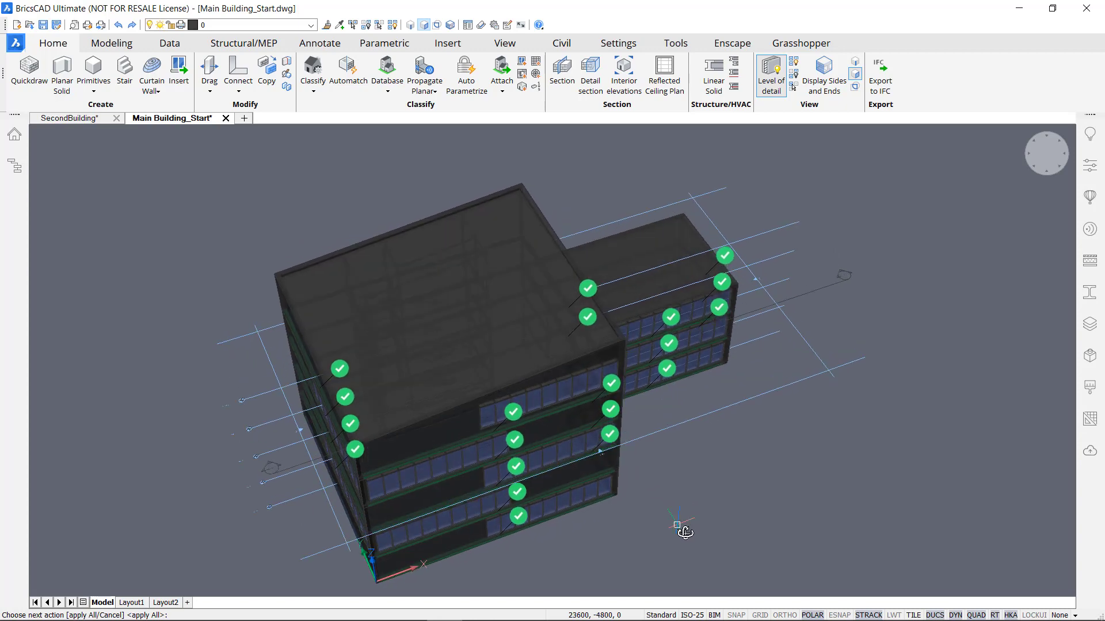
key("Return")
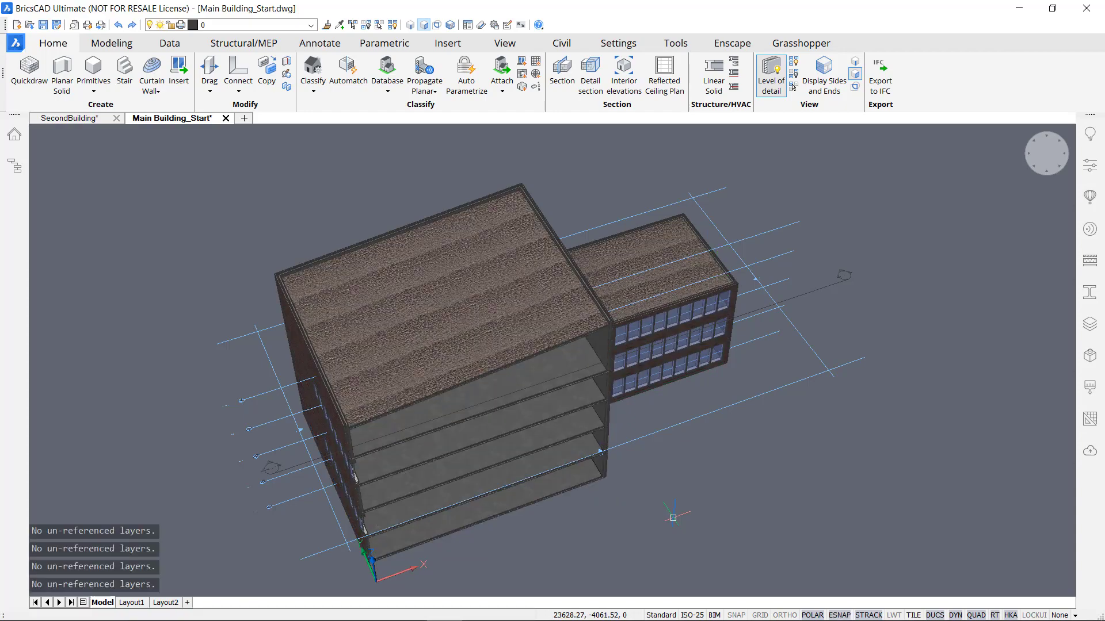
Inspect the propagated slab-to-wall connections at the opposite lower corner, on the upper floors and at the original corner
middle_click_drag(673, 518, 511, 459, "shift")
scroll(647, 458, "up", 3)
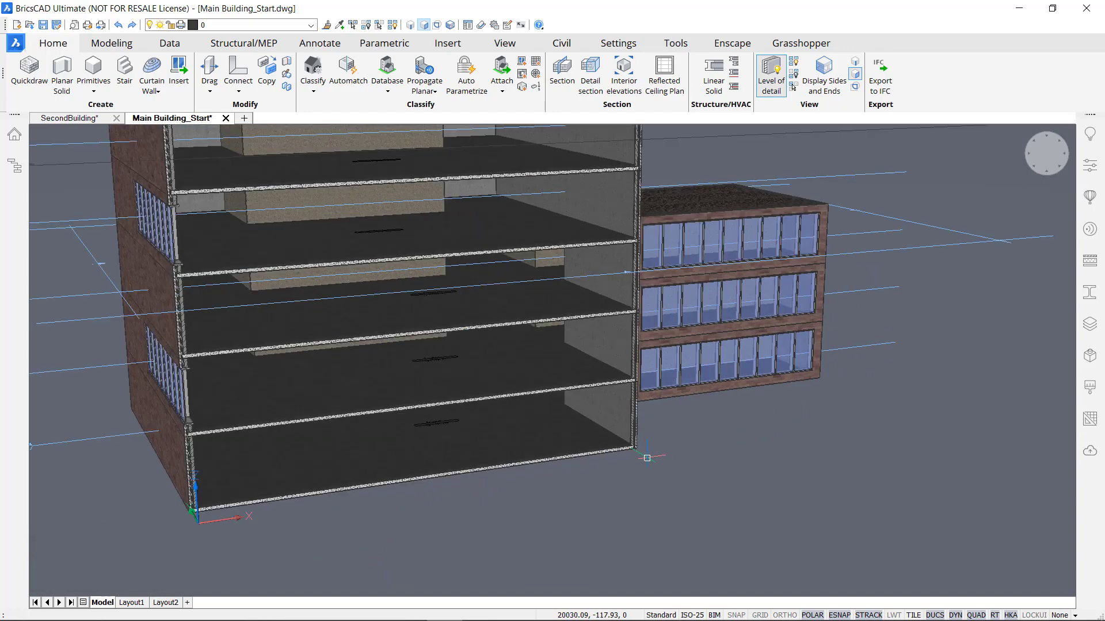
scroll(647, 458, "up", 6)
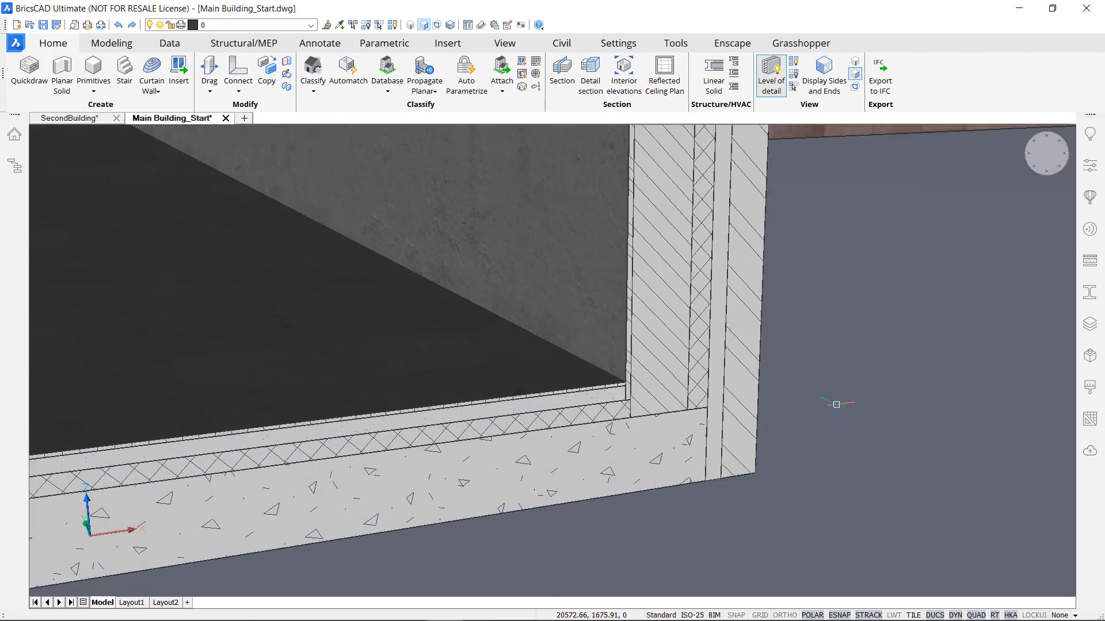
scroll(836, 405, "down", 5)
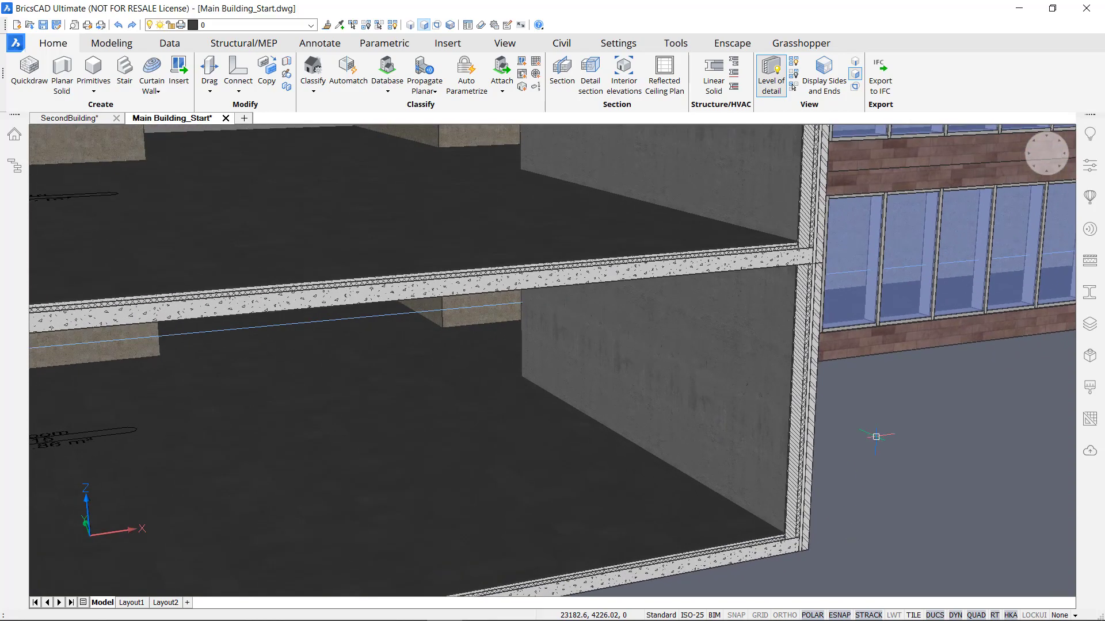
middle_click_drag(857, 445, 734, 558)
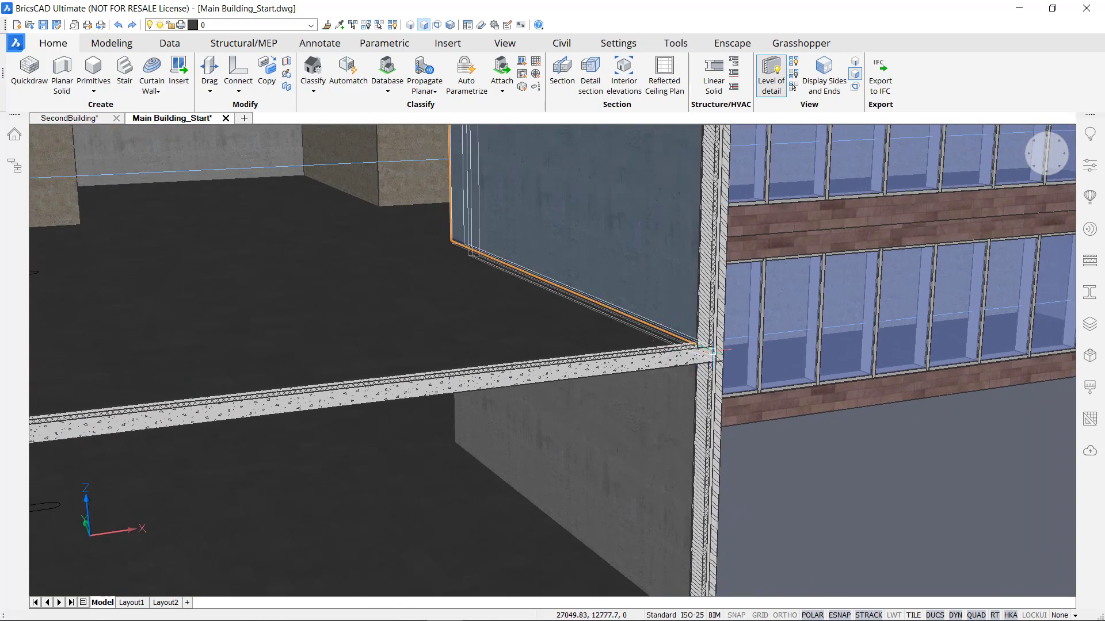
scroll(713, 351, "up", 5)
scroll(714, 351, "down", 1)
scroll(685, 377, "down", 3)
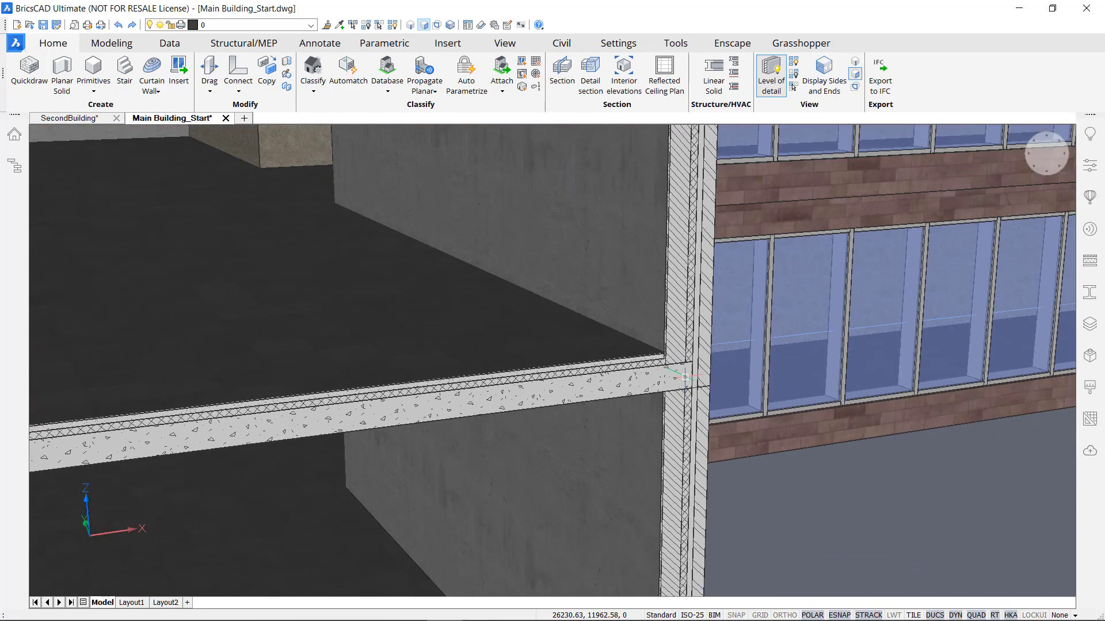
scroll(685, 378, "down", 5)
scroll(676, 277, "up", 5)
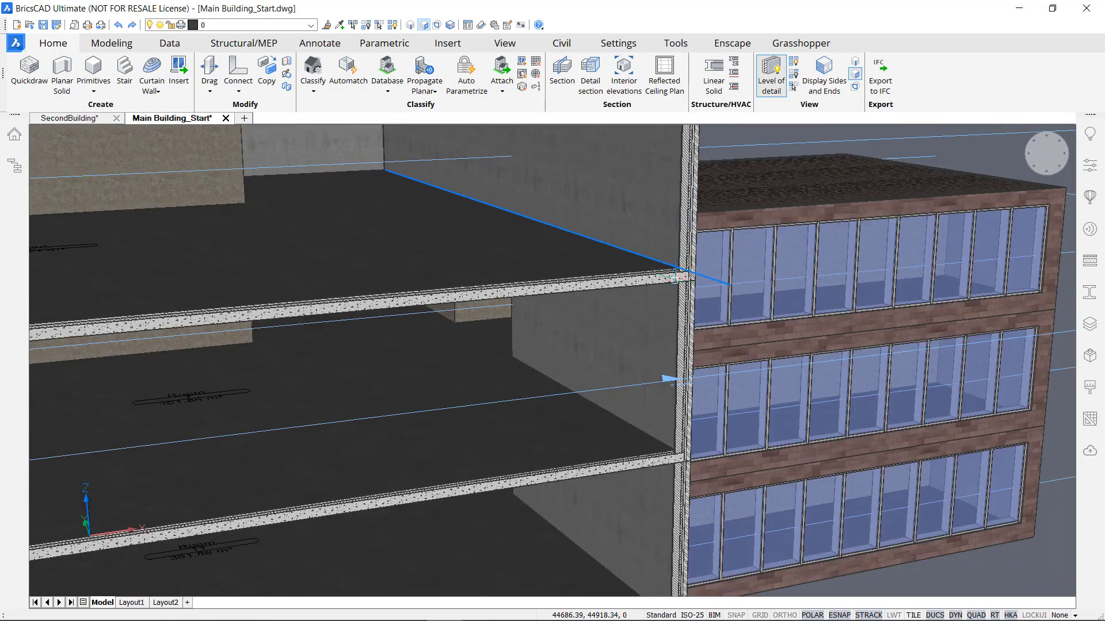
scroll(676, 278, "down", 8)
middle_click_drag(703, 565, 685, 525)
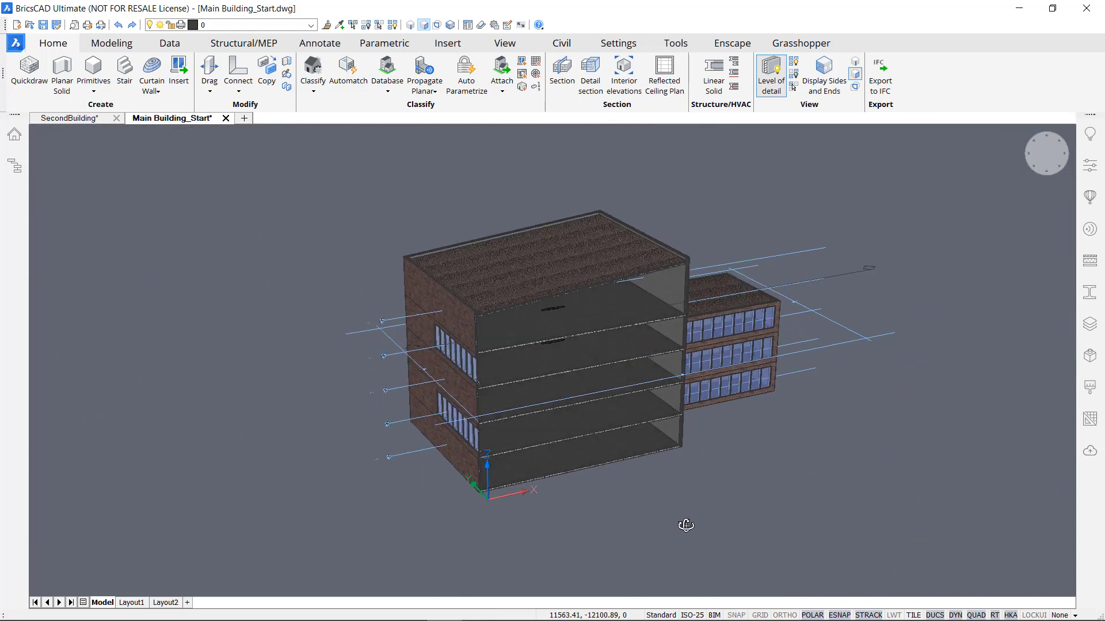
scroll(541, 489, "up", 10)
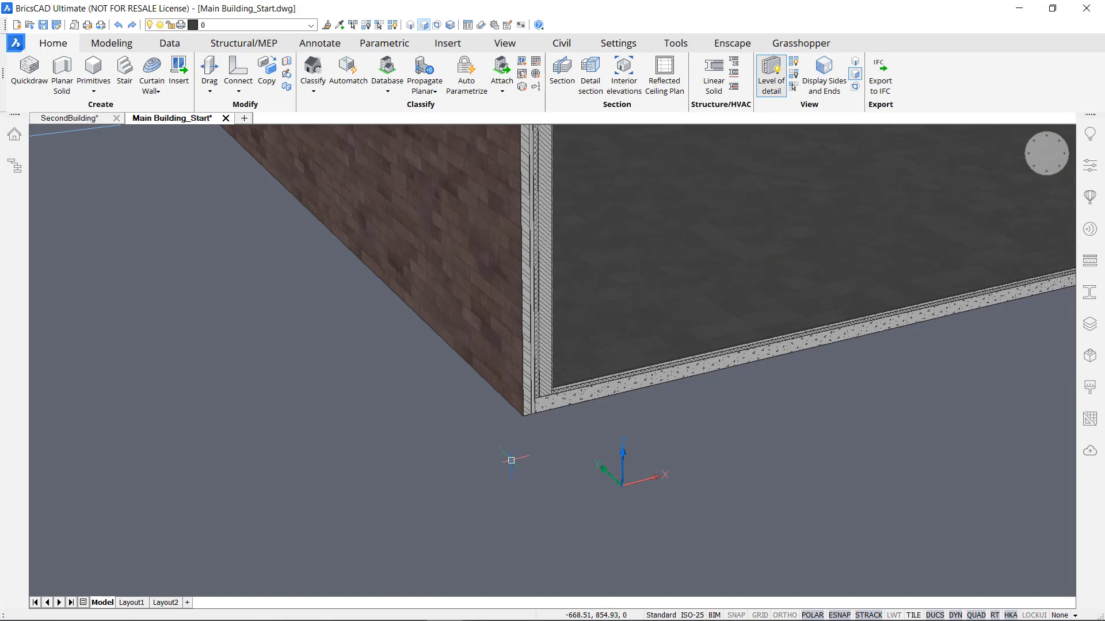
Turn off the clip display of the main building's section plane and clear the selection
scroll(512, 461, "down", 9)
double_click(944, 178)
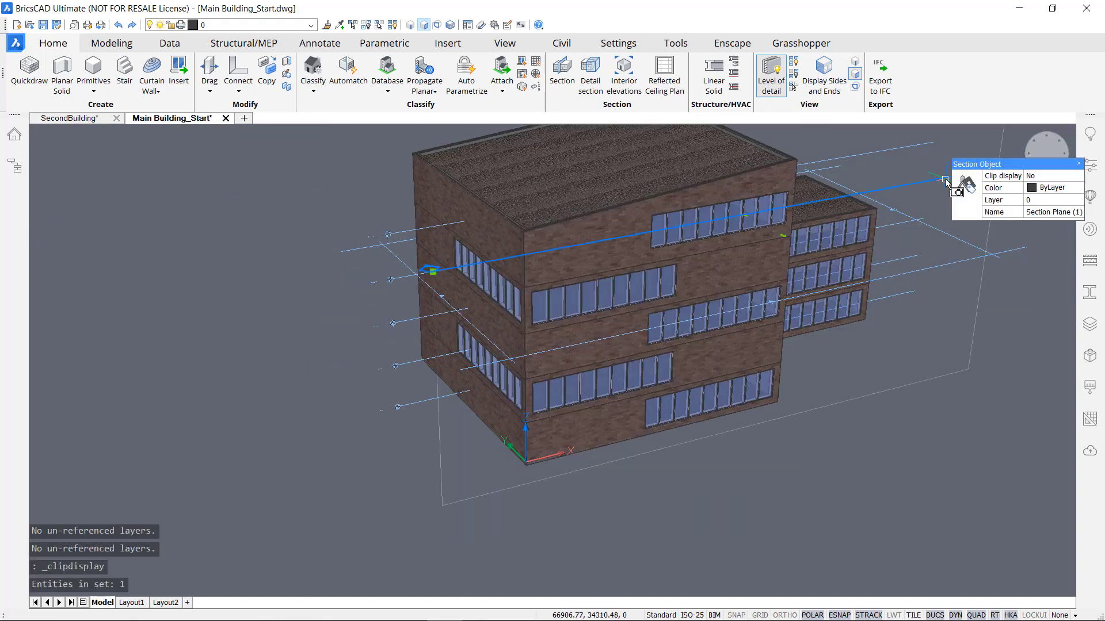
middle_click_drag(819, 454, 700, 550)
key("Escape")
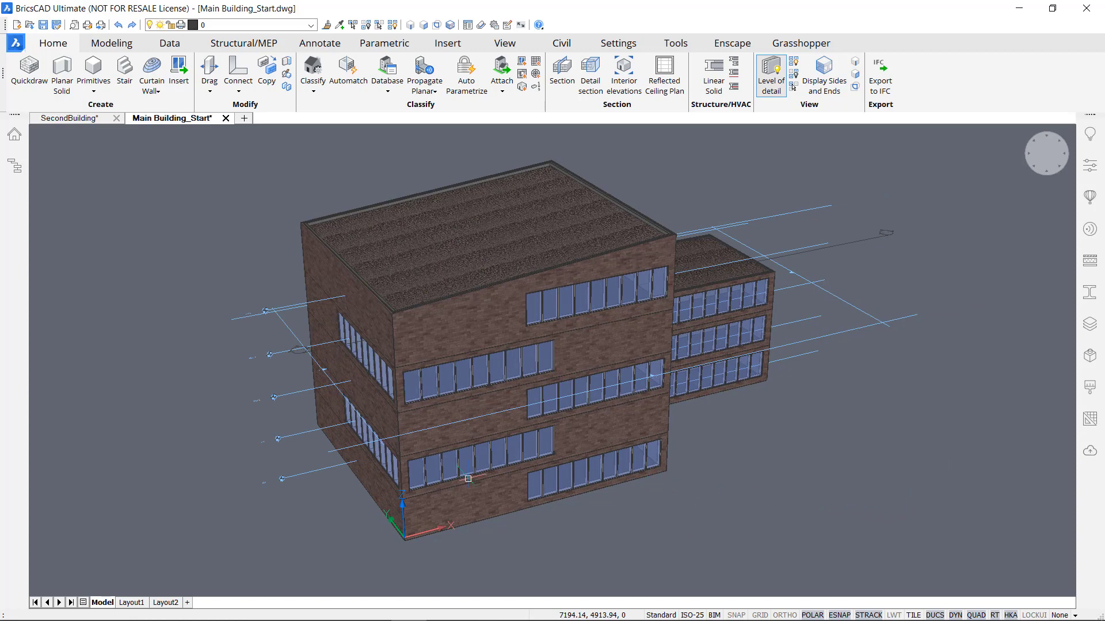
Open the properties of the top-floor front wall and examine its Mass data
mouse_move(467, 327)
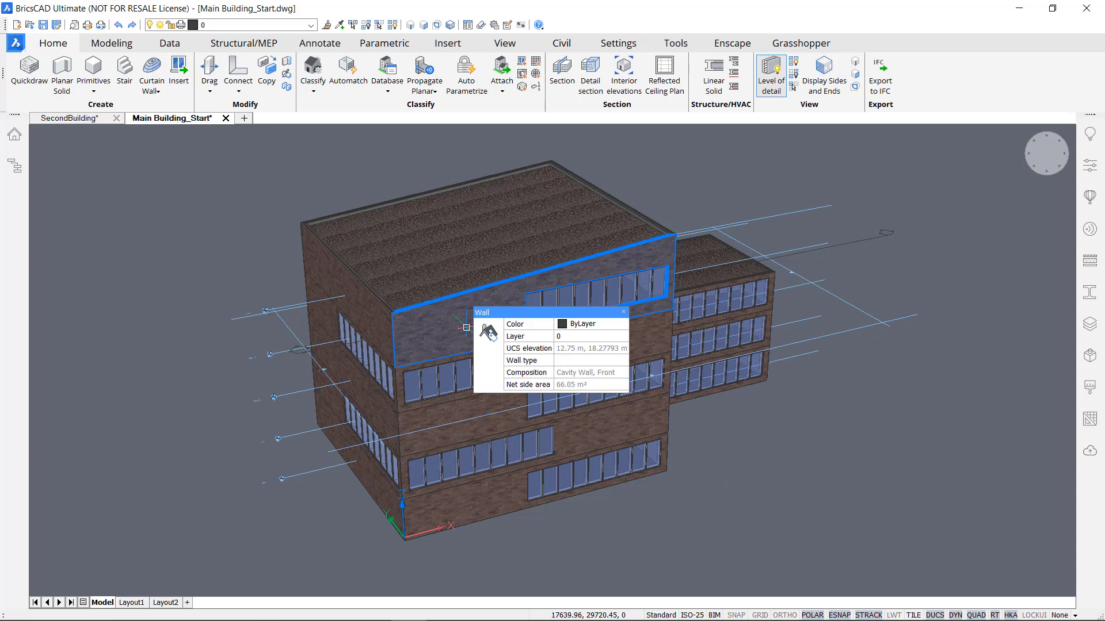
left_click(467, 327)
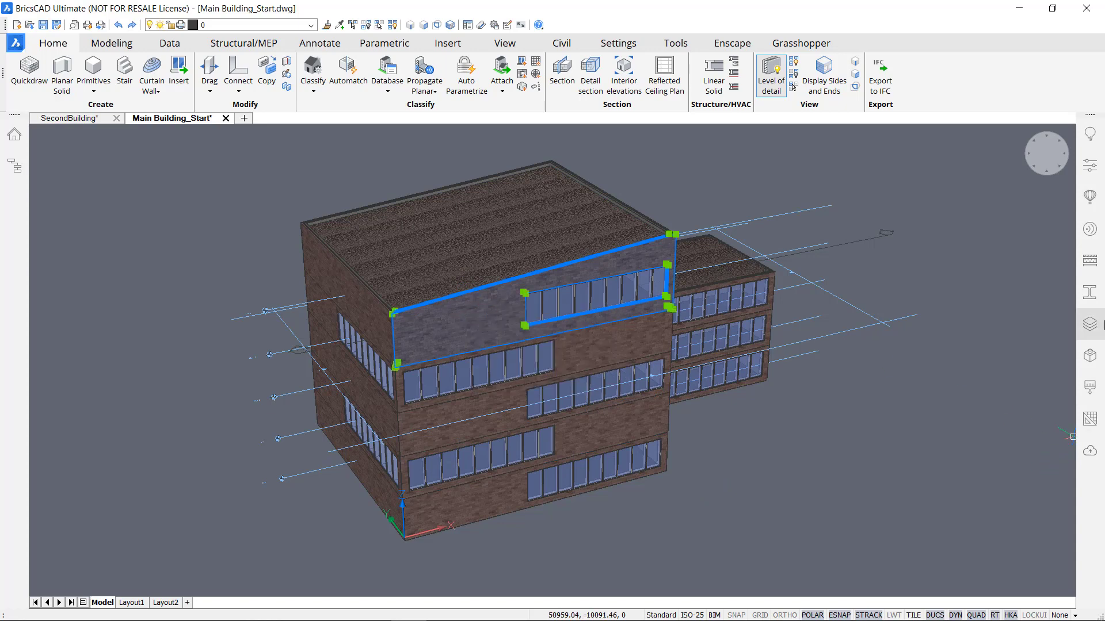
left_click(1086, 196)
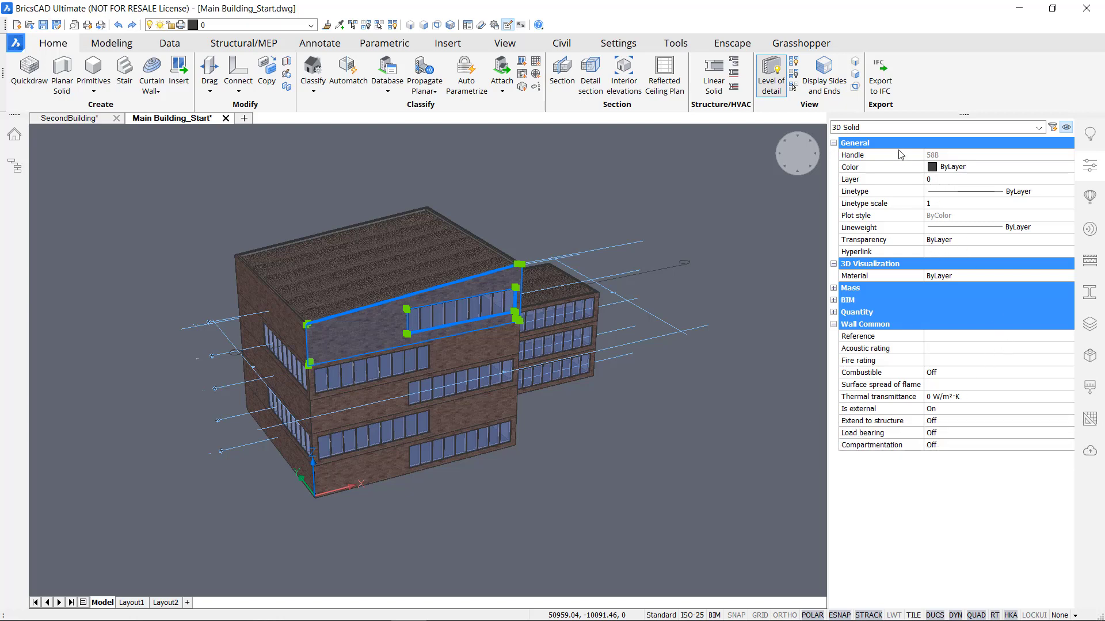
left_click(834, 144)
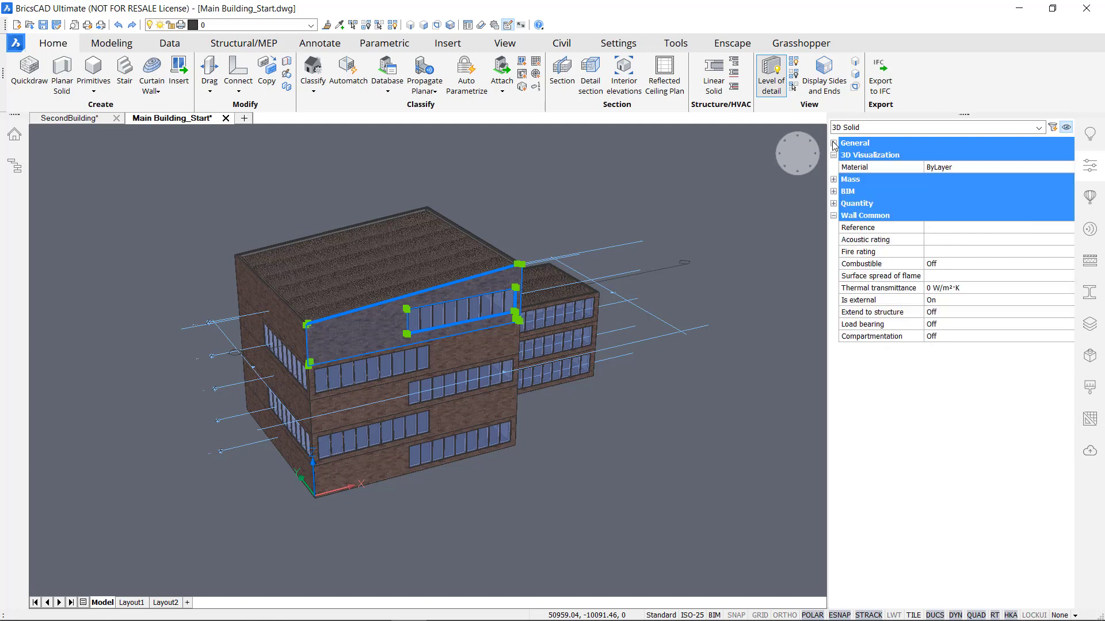
left_click(834, 180)
left_click(745, 380)
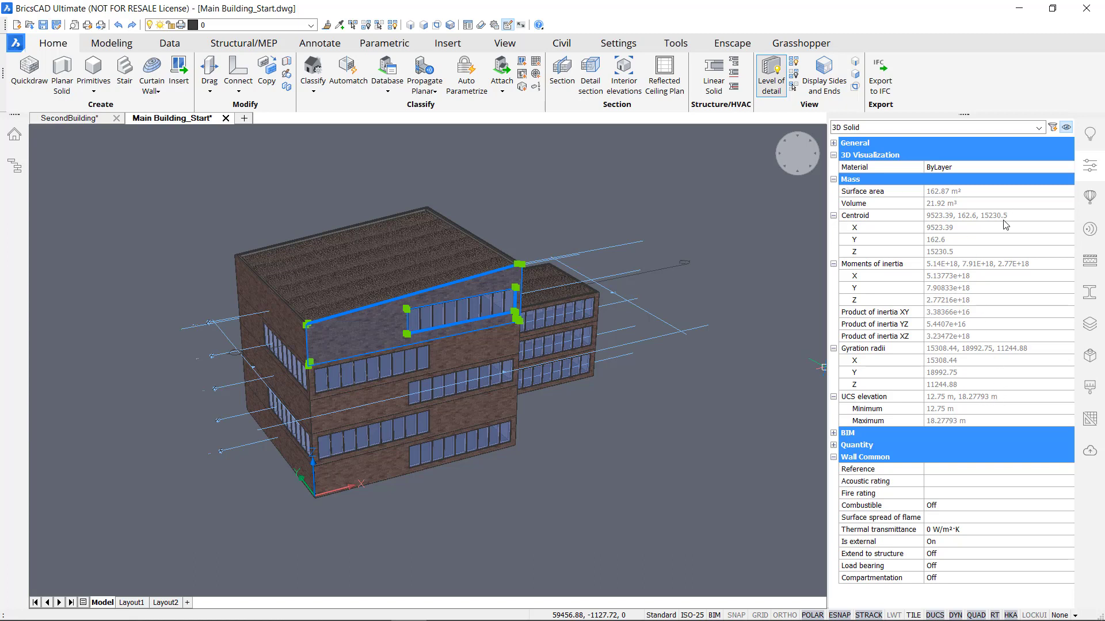
Examine the top-floor front wall's BIM and Quantity properties, including its ply data, and deselect the wall
left_click(833, 179)
left_click(834, 191)
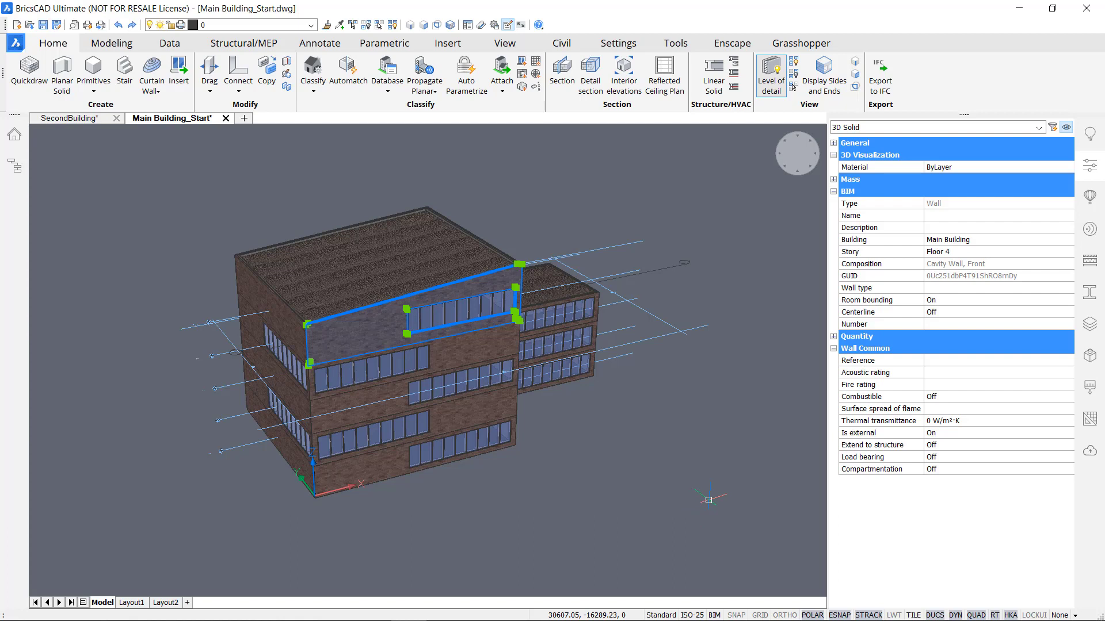
left_click(899, 278)
left_click(833, 192)
left_click(834, 204)
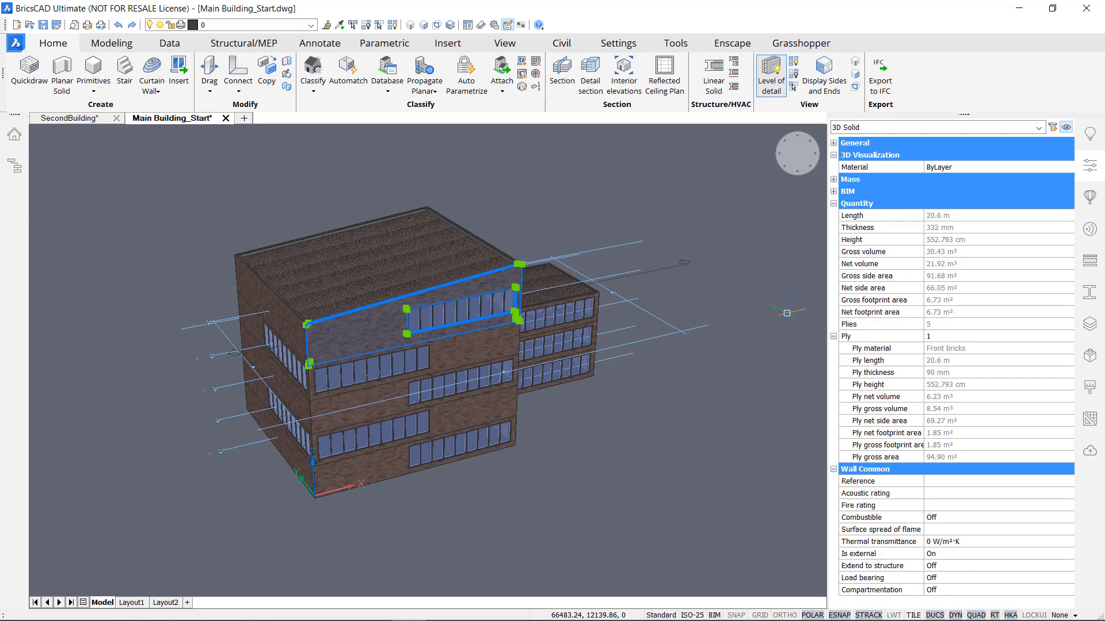
left_click(833, 203)
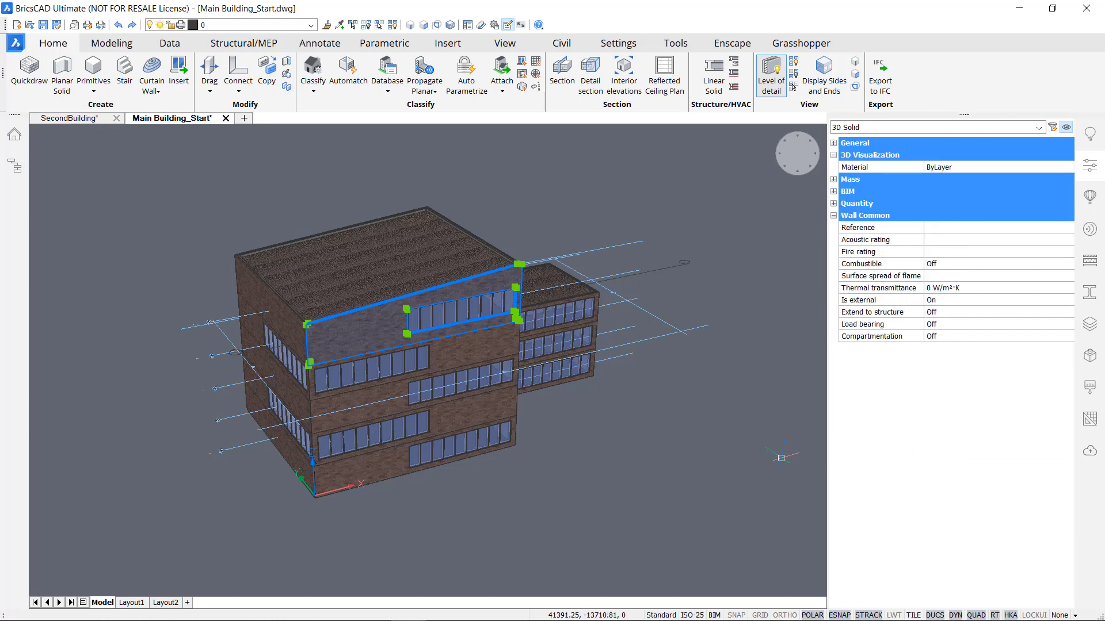
double_click(763, 435)
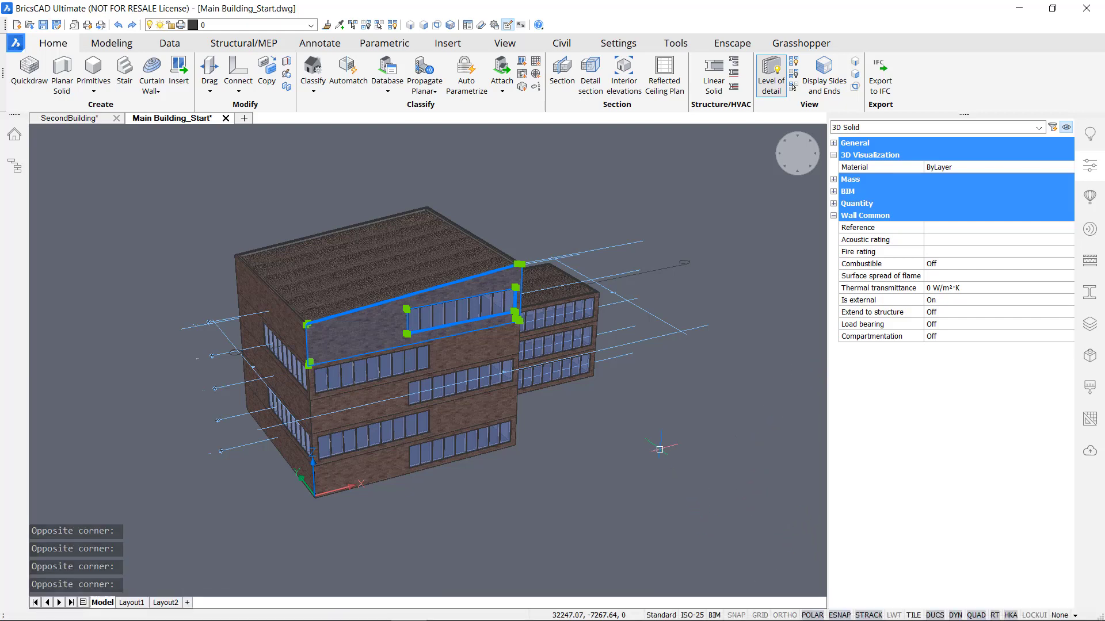
key("Escape")
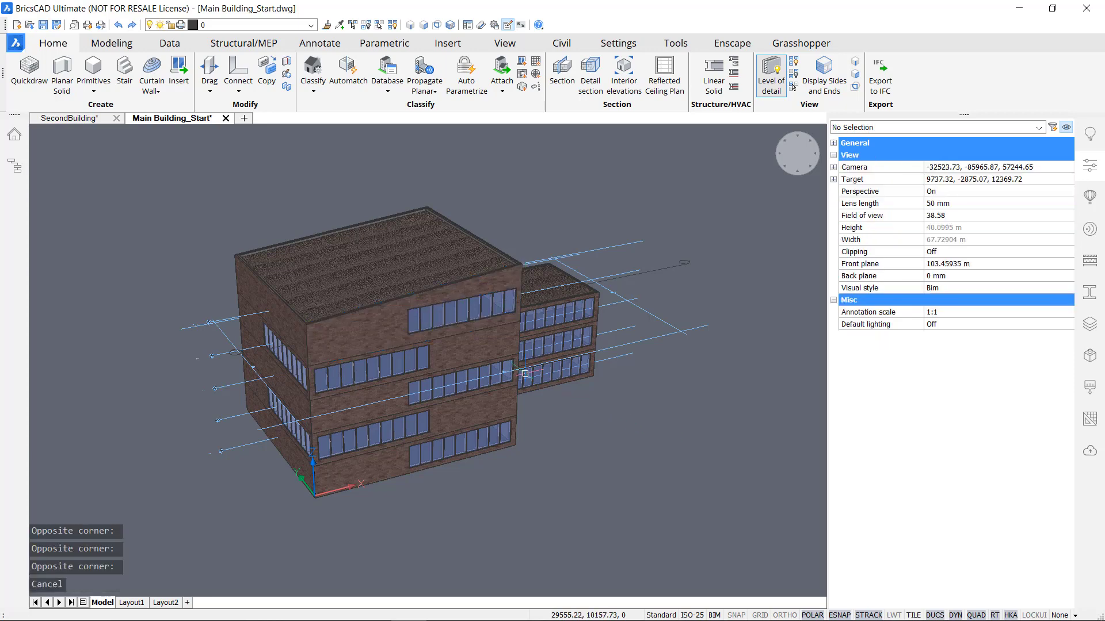
Examine the top-floor front window's parameters and its glazing, shading and Window Common properties, and close the property display
left_click(470, 311)
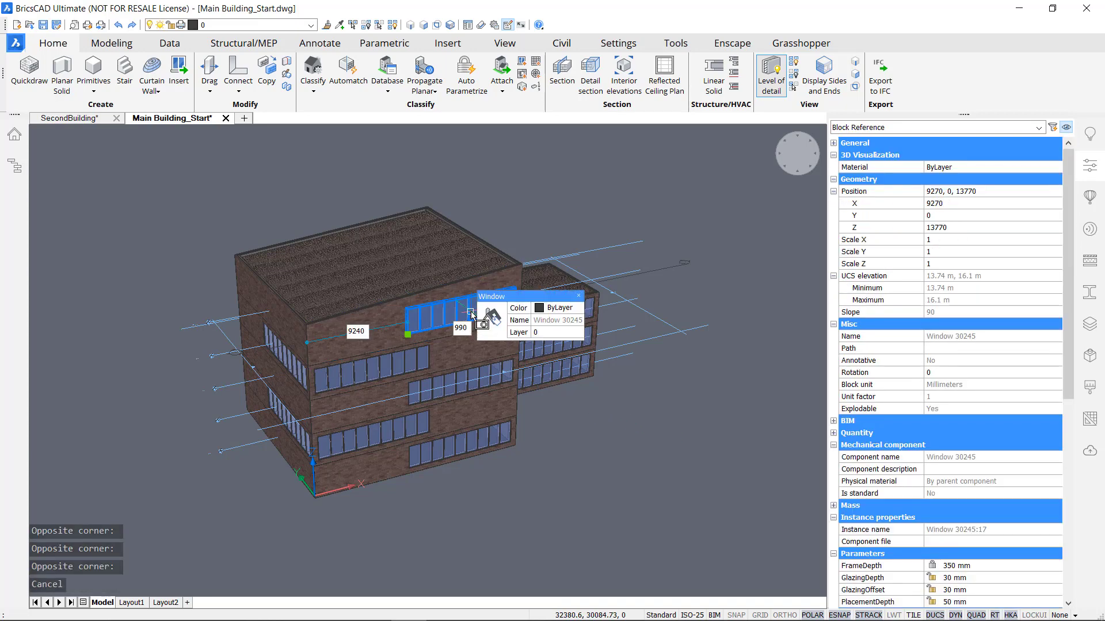
scroll(997, 410, "down", 10)
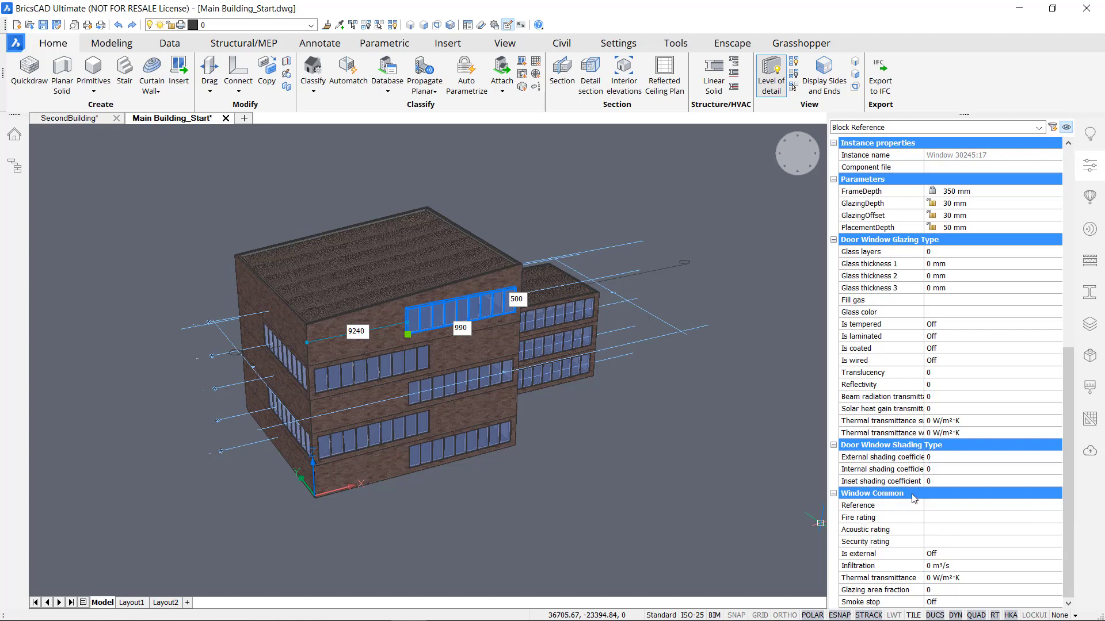
left_click(893, 532)
left_click(890, 542)
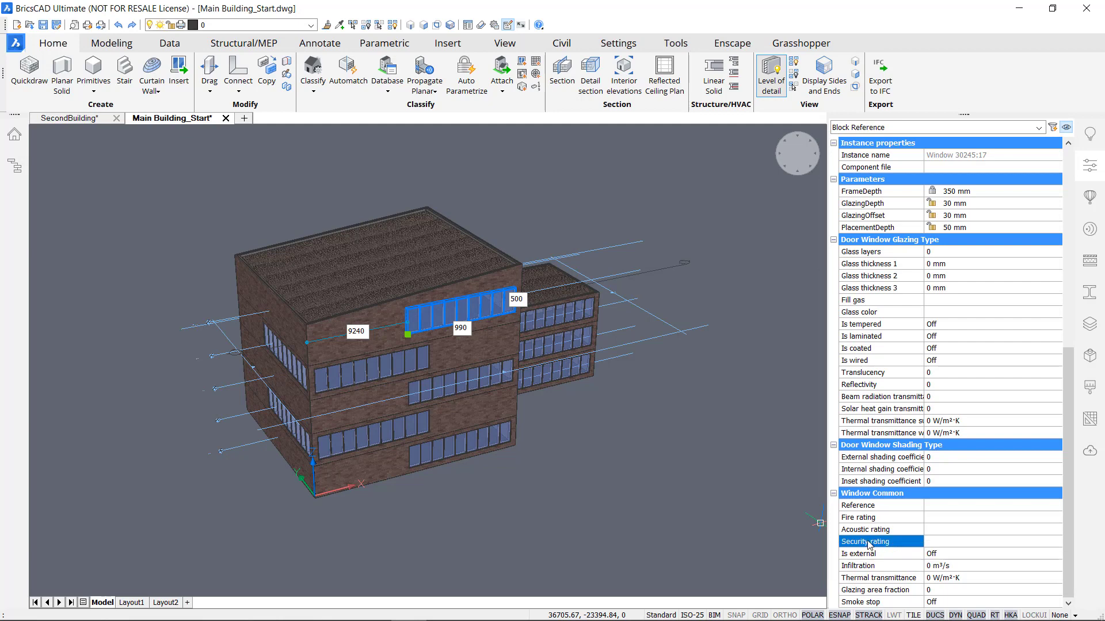
left_click(651, 498)
key("Escape")
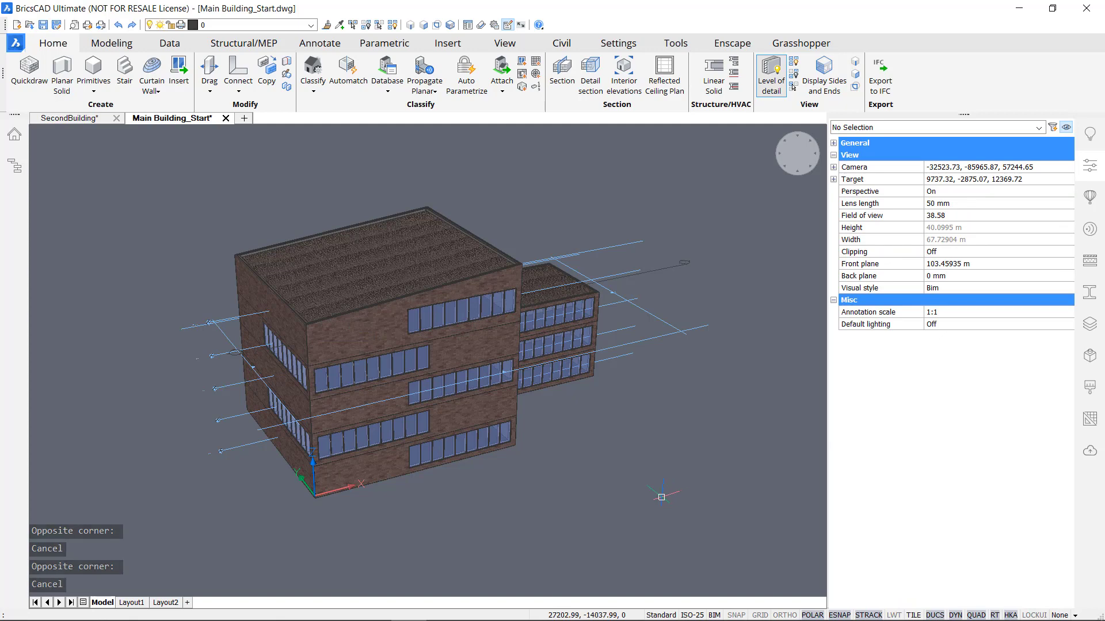
key("ctrl+1")
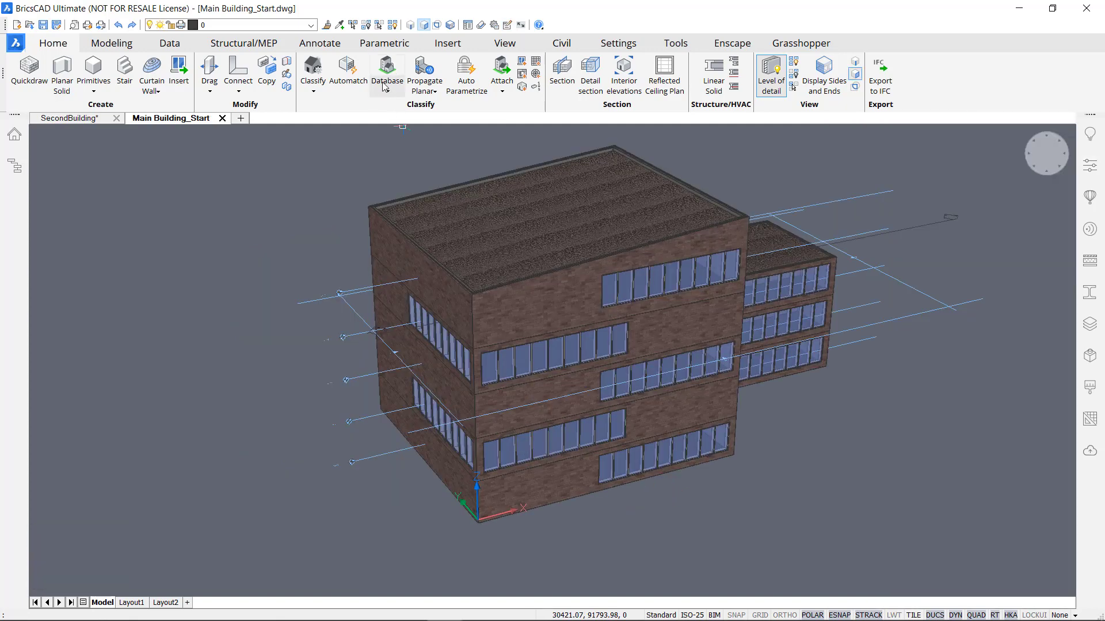
Open the BIM property definitions, check the IFC2x3 namespace and return to the User namespace
left_click(385, 87)
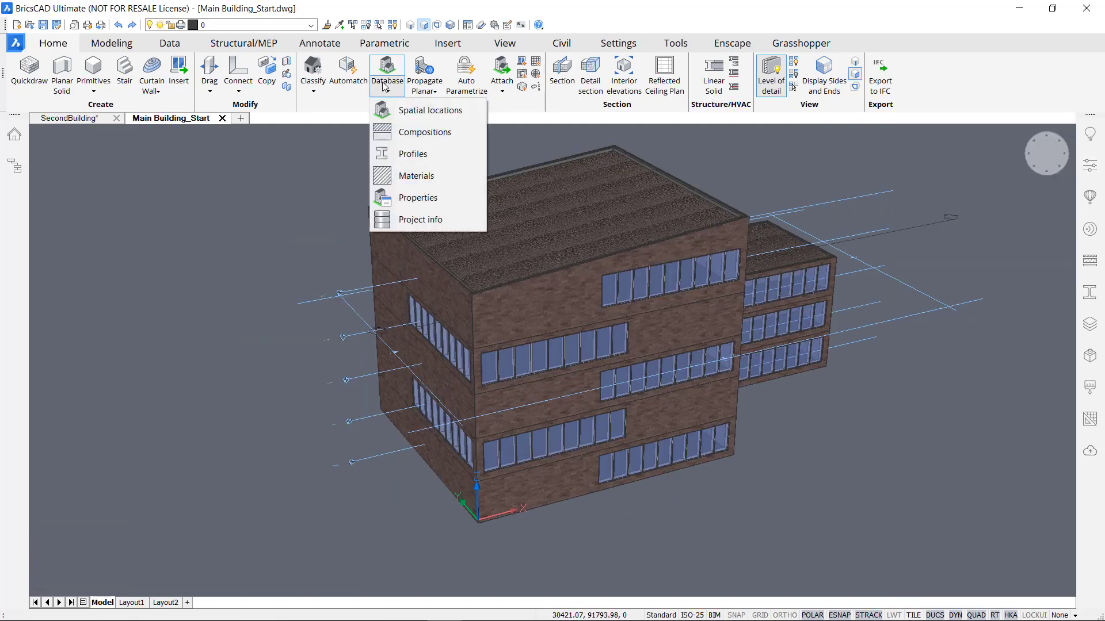
left_click(450, 201)
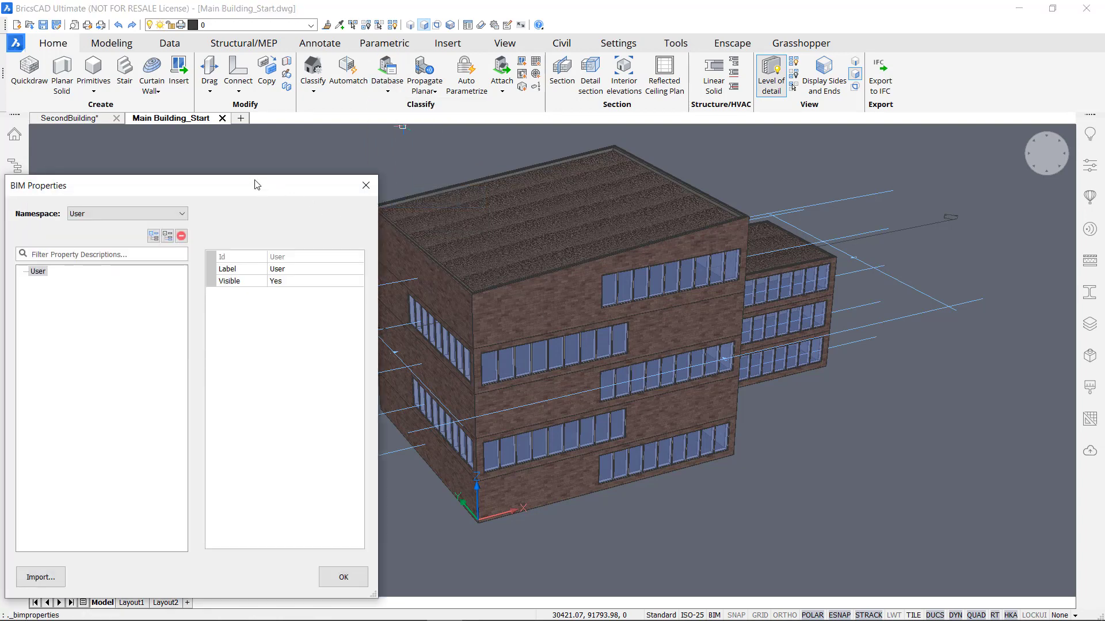
left_click_drag(246, 196, 621, 128)
left_click(530, 144)
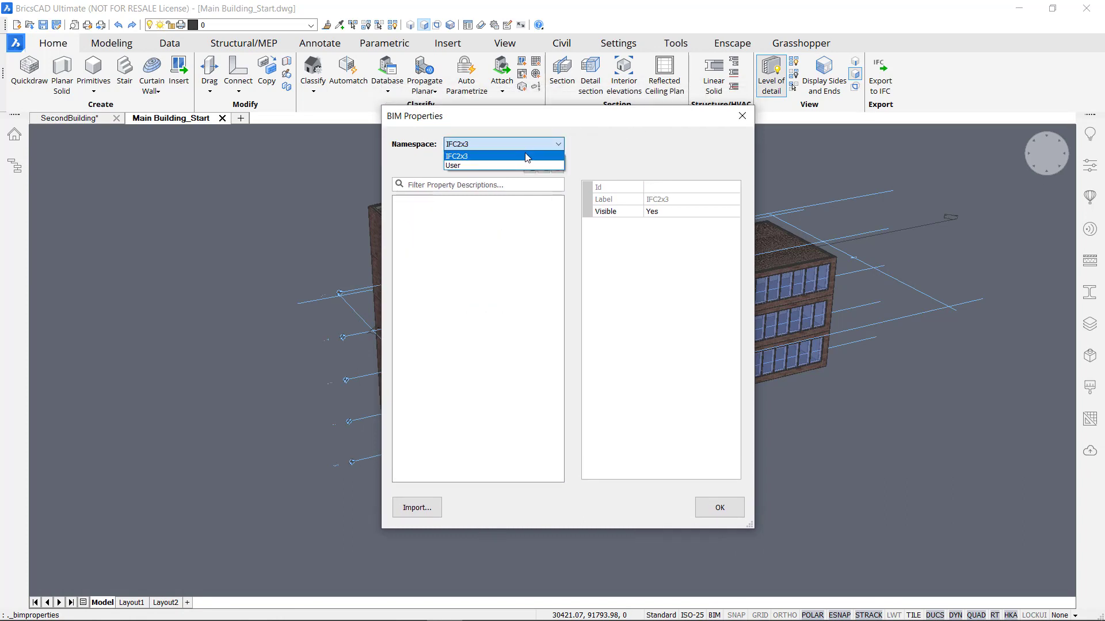
left_click(527, 156)
left_click(523, 144)
left_click(526, 165)
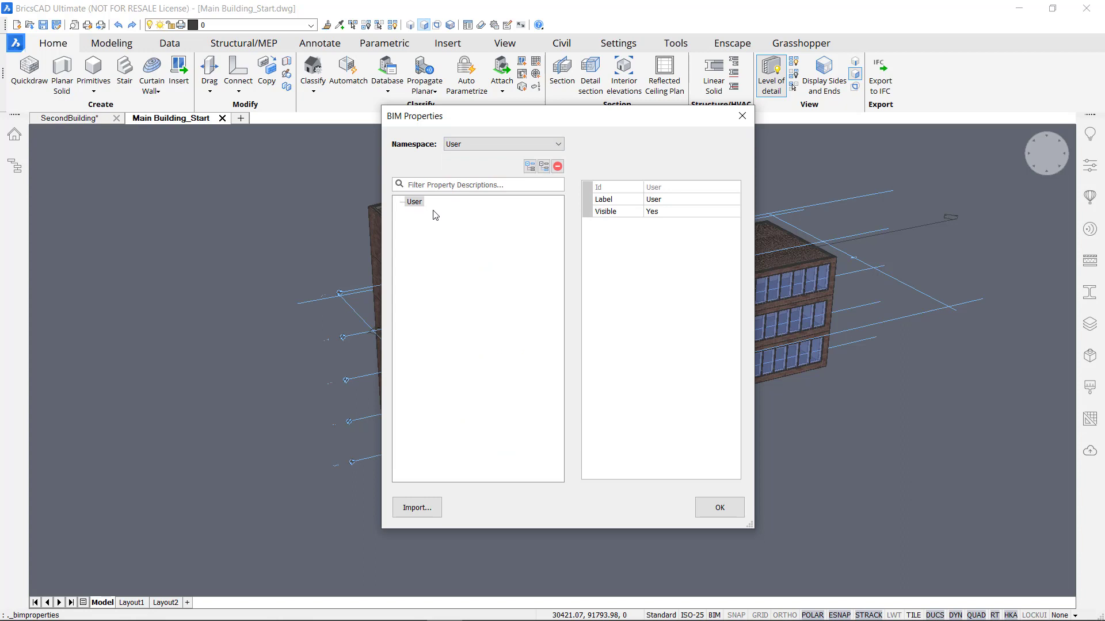
Create a User property set named Custom, apply it to all element categories and check the Building Architecture Elements it covers
left_click(530, 167)
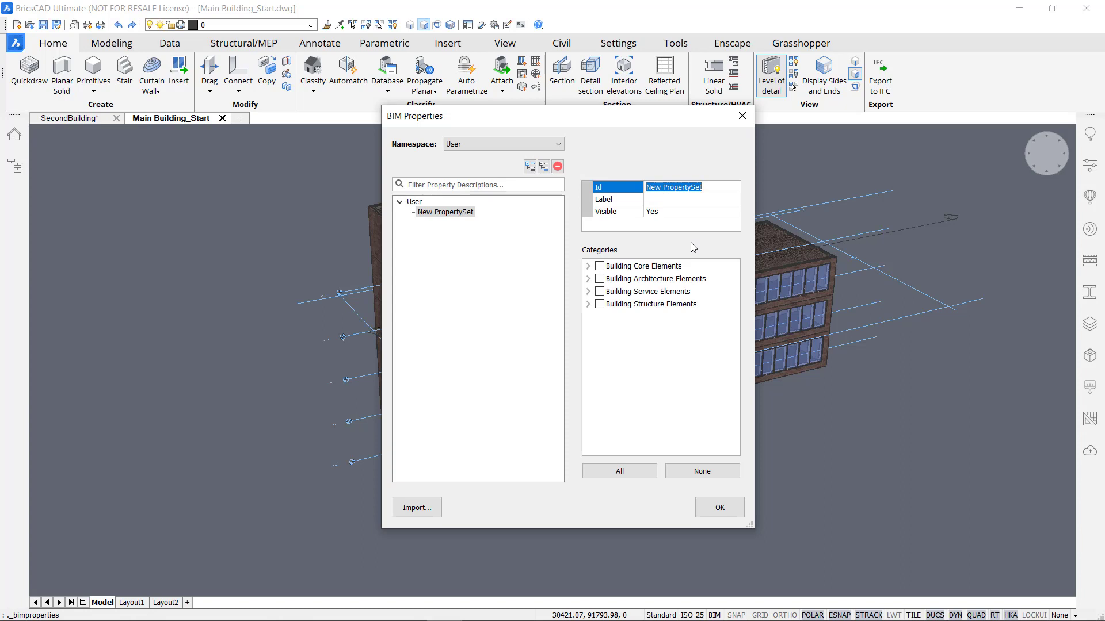
type("Custom")
key("Return")
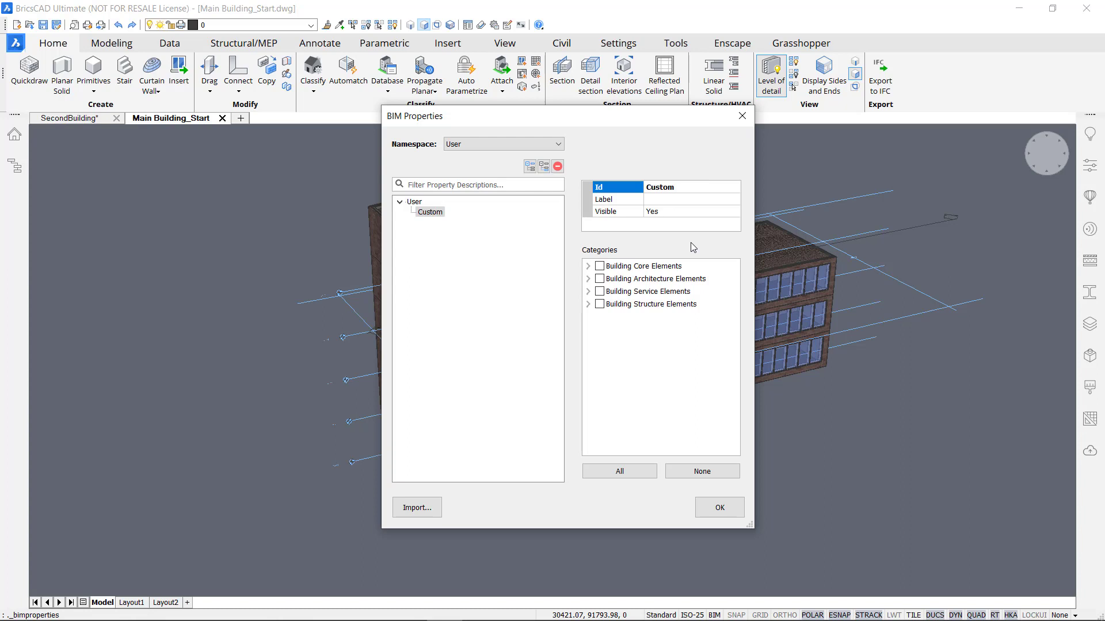
left_click(620, 471)
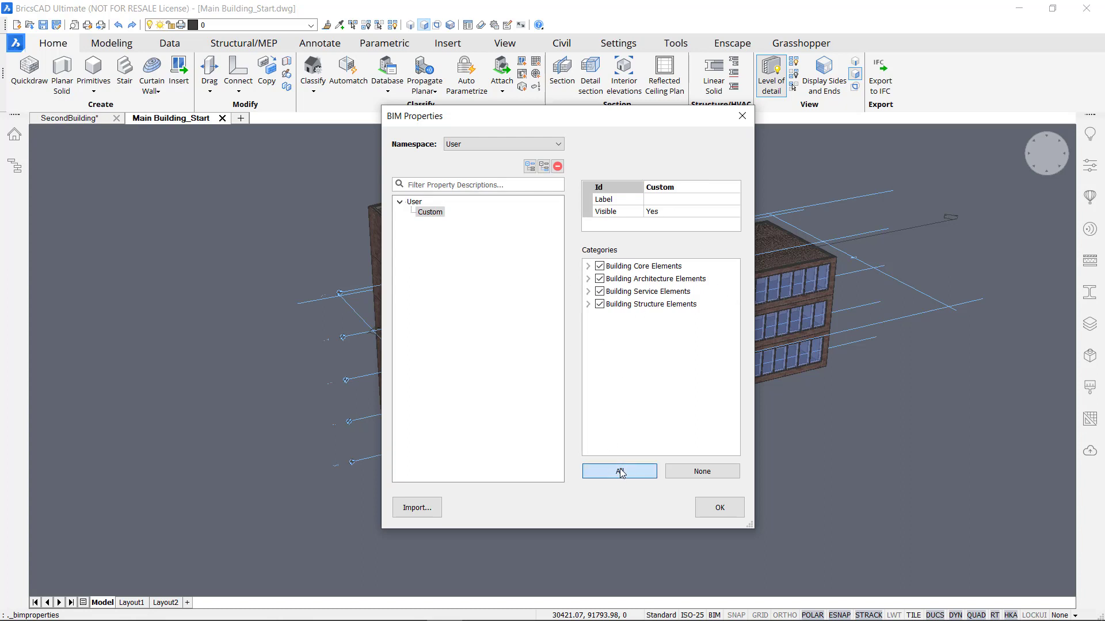
left_click(588, 279)
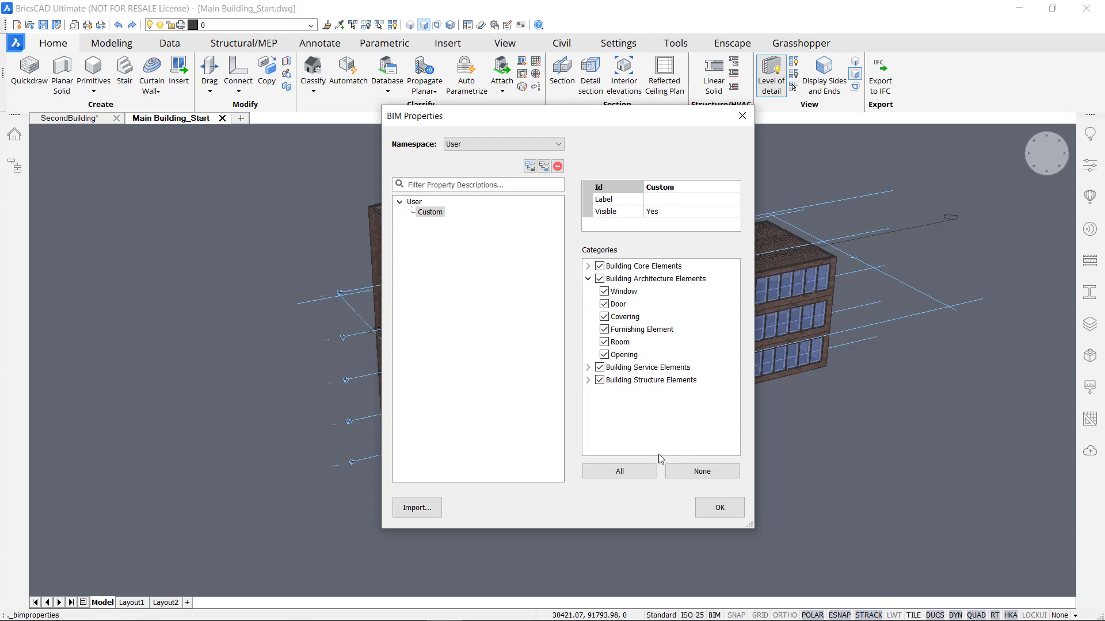
Add a property named Cost with type Real to the Custom property set
left_click(435, 213)
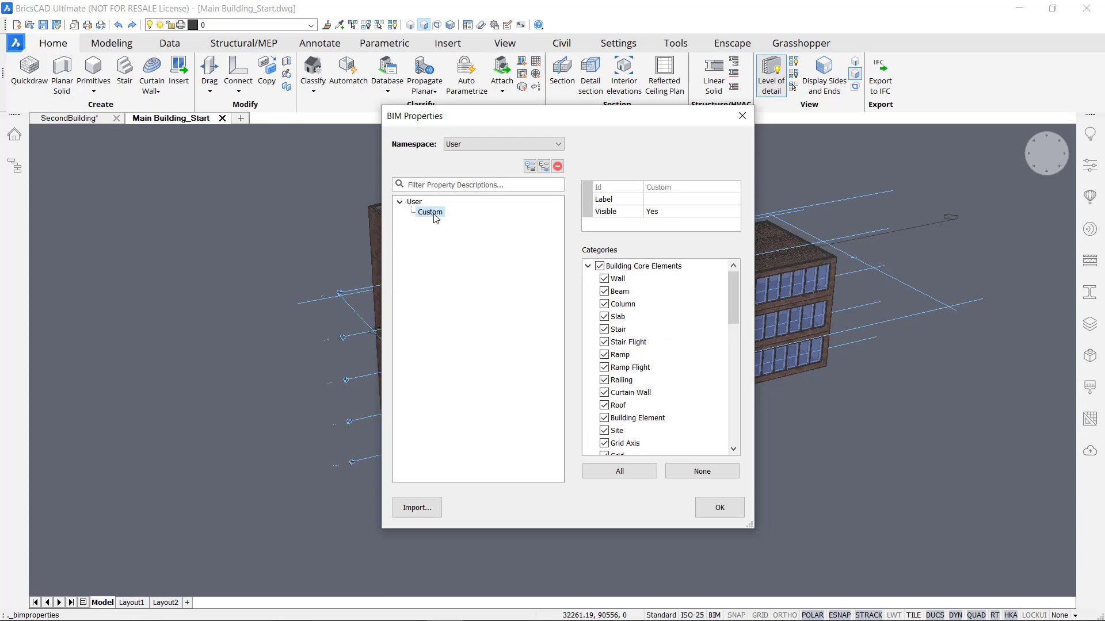
left_click(543, 166)
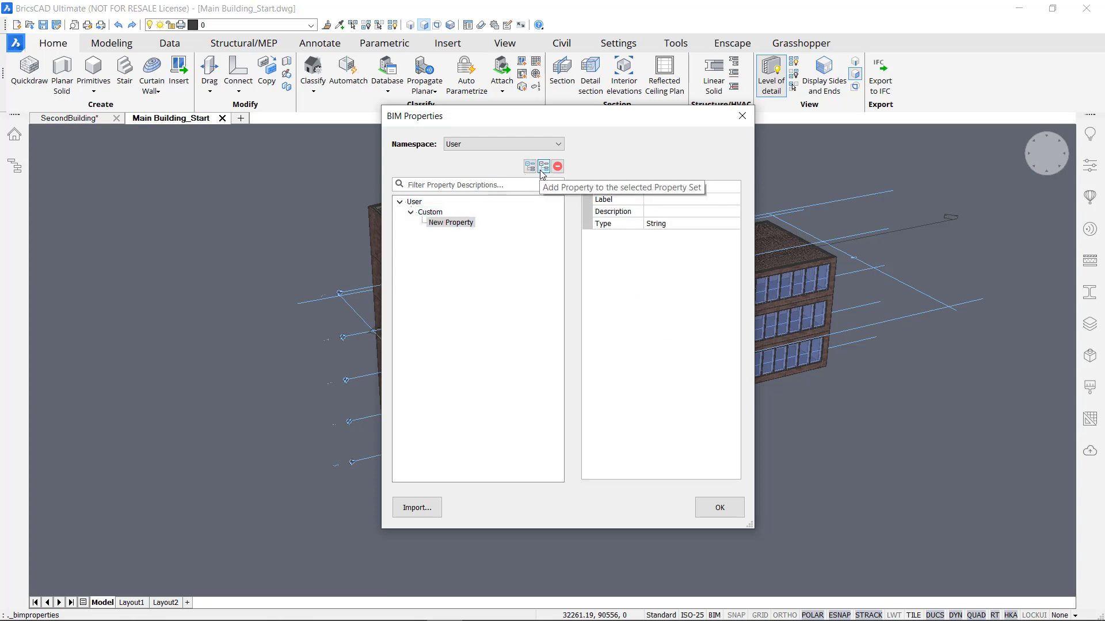
left_click(680, 188)
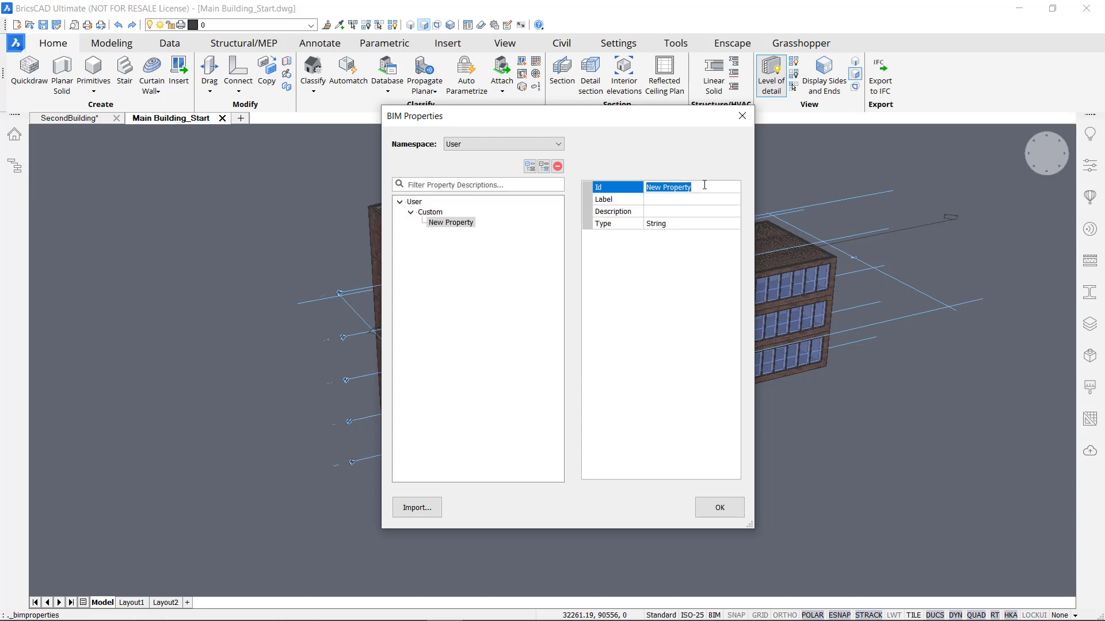
type("Cost")
left_click(726, 226)
left_click(726, 227)
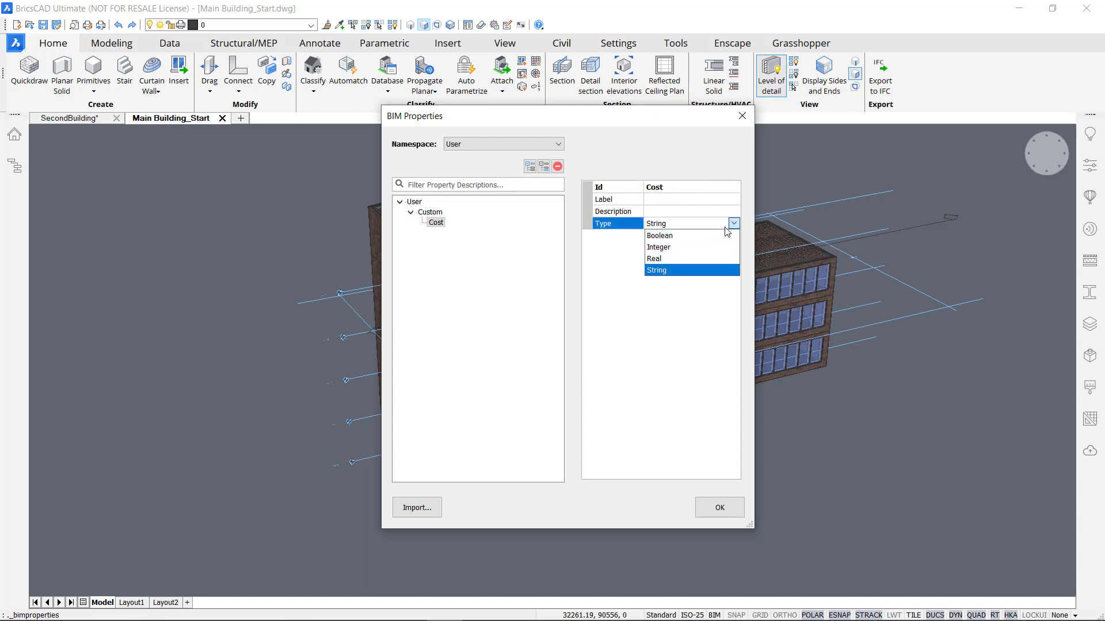
left_click(707, 257)
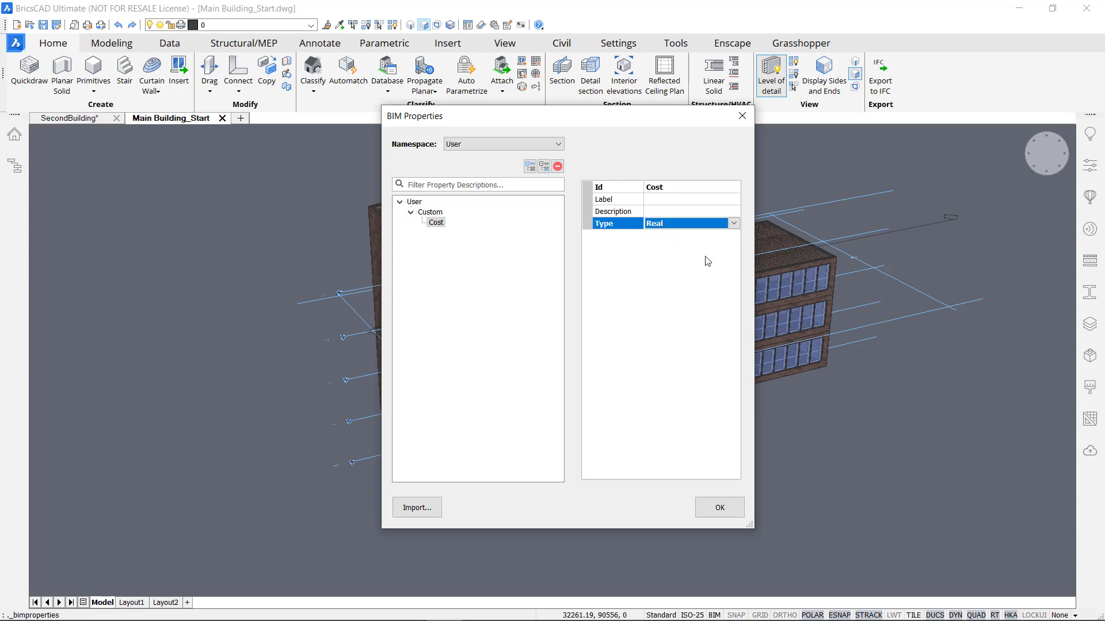
Add a String property named Manufacturer to the Custom property set and accept the BIM property definitions
left_click(544, 166)
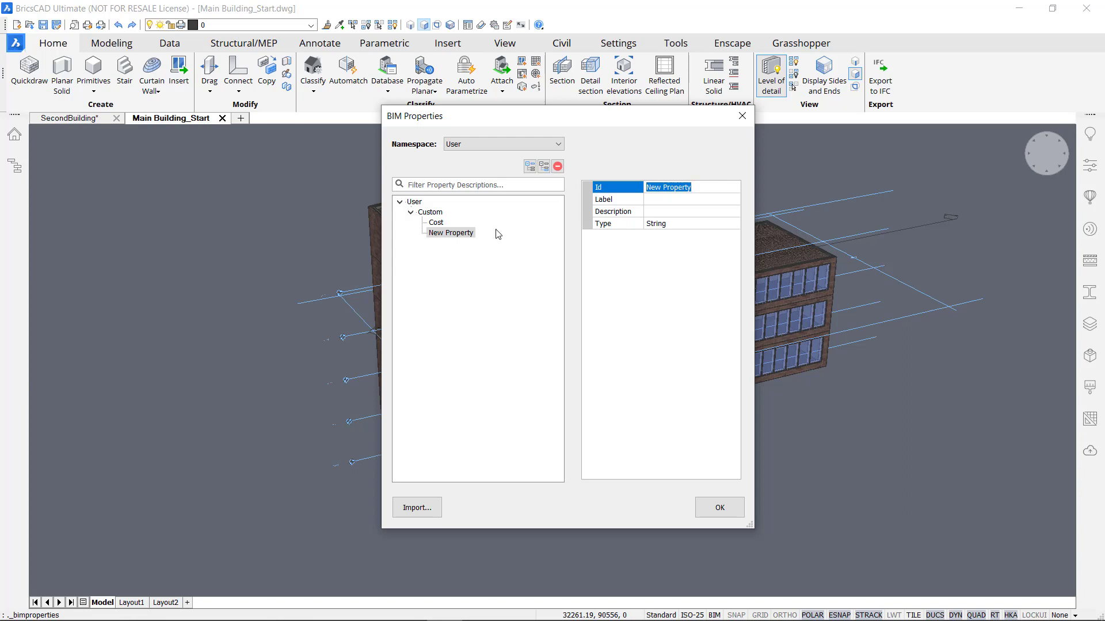
type("Manufacto")
key("BackSpace")
key("BackSpace")
type("ure")
left_click(729, 225)
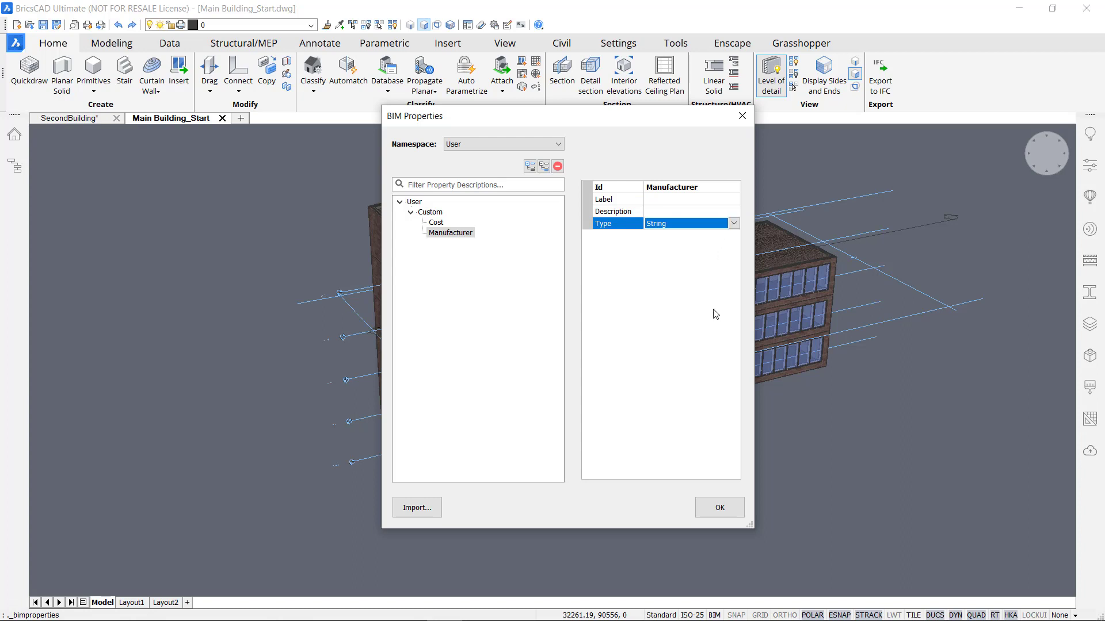
left_click(719, 507)
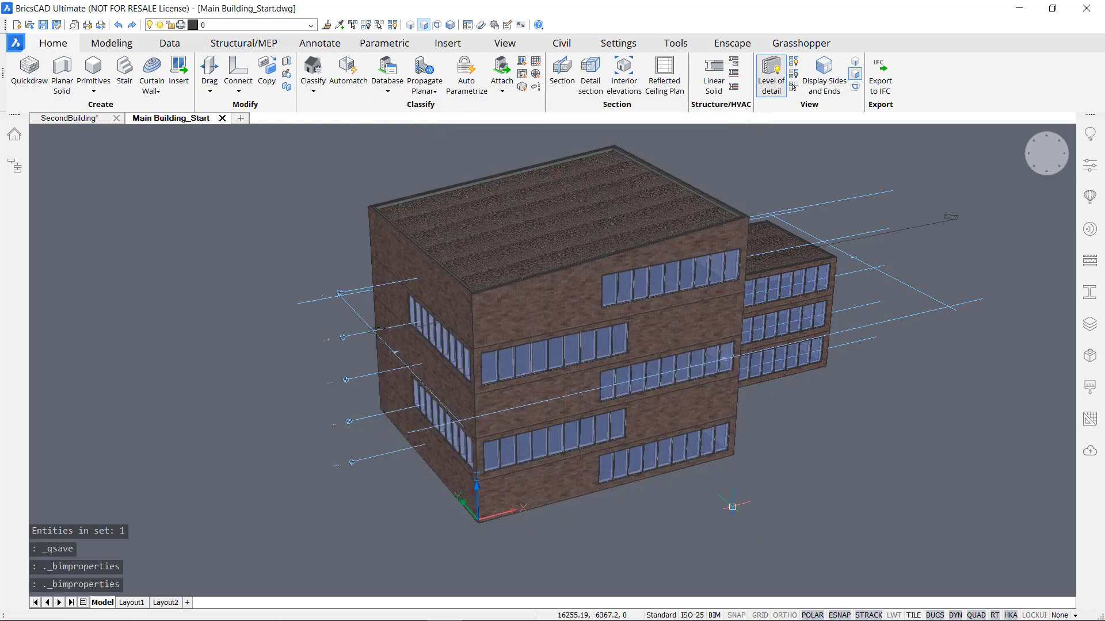
Set SELECTIONMODES to 0, select the main building's Floor 1 front wall and show its Custom properties
left_click(732, 507)
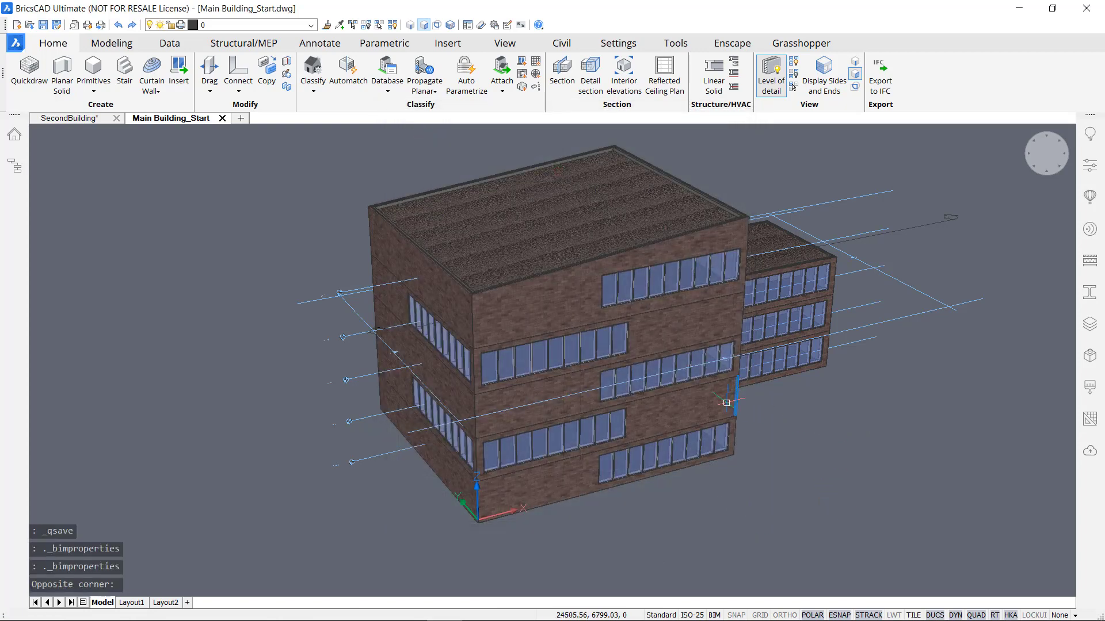
left_click(858, 72)
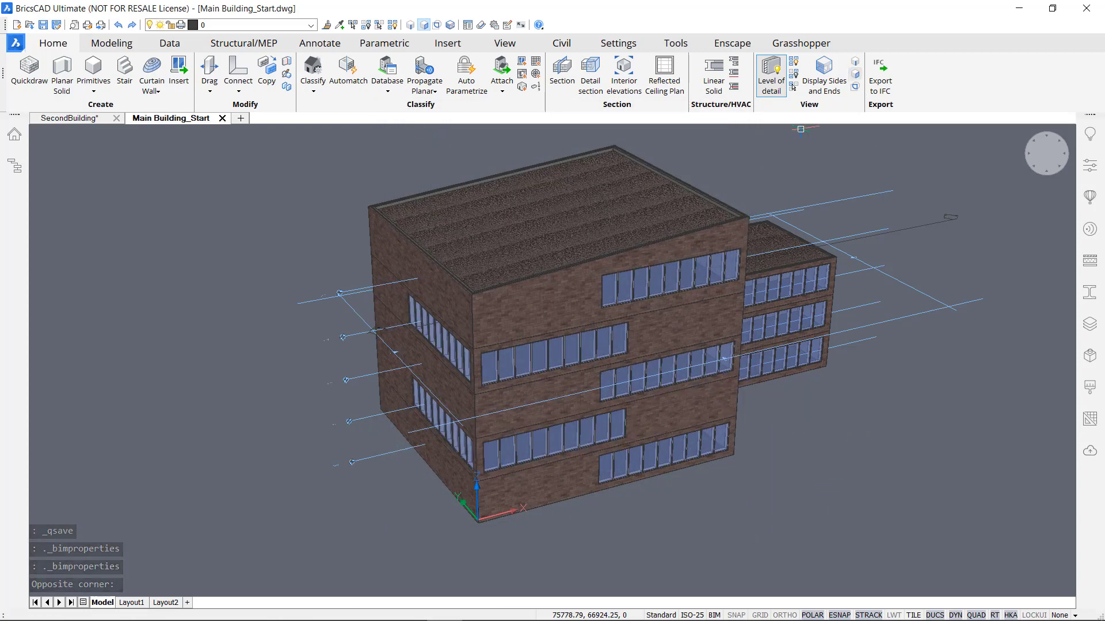
left_click(793, 86)
left_click(687, 402)
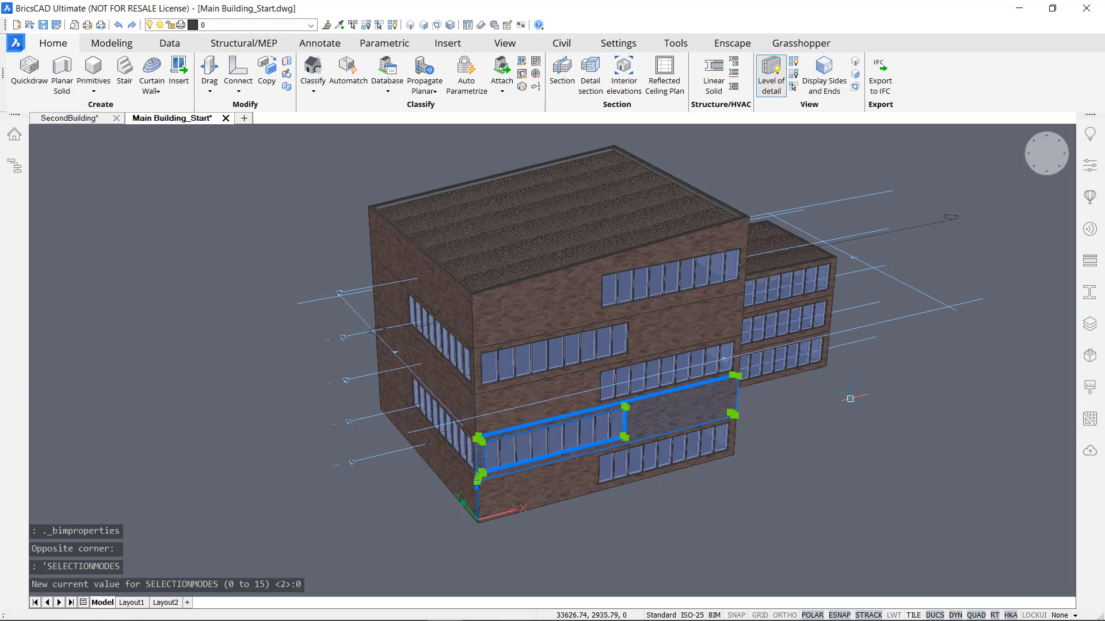
middle_click_drag(849, 398, 792, 410)
left_click(1091, 166)
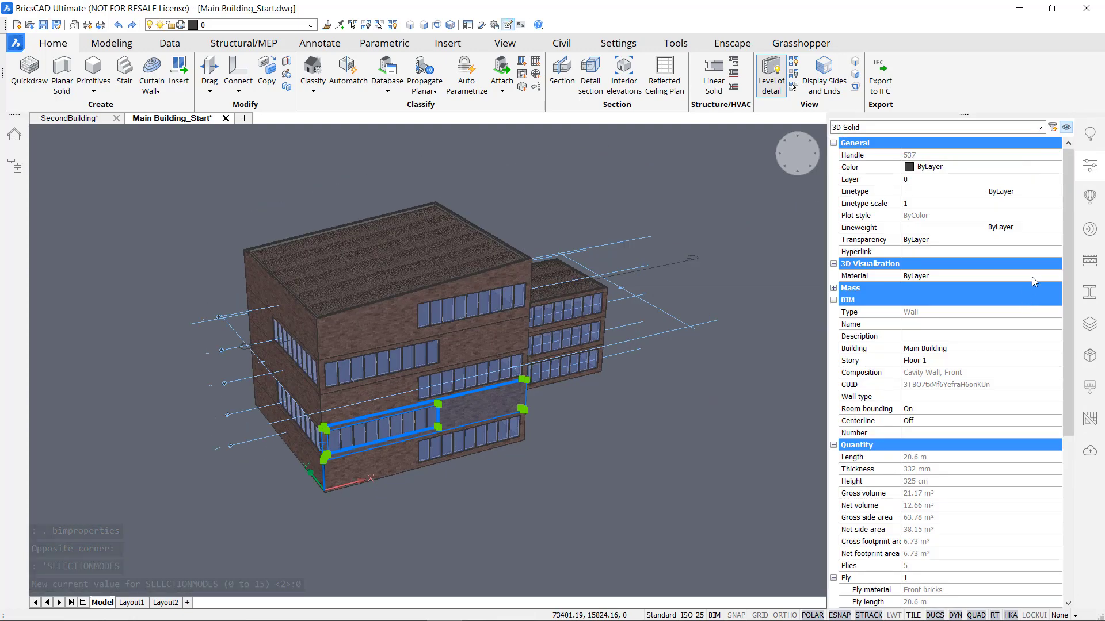
left_click_drag(1067, 248, 1085, 447)
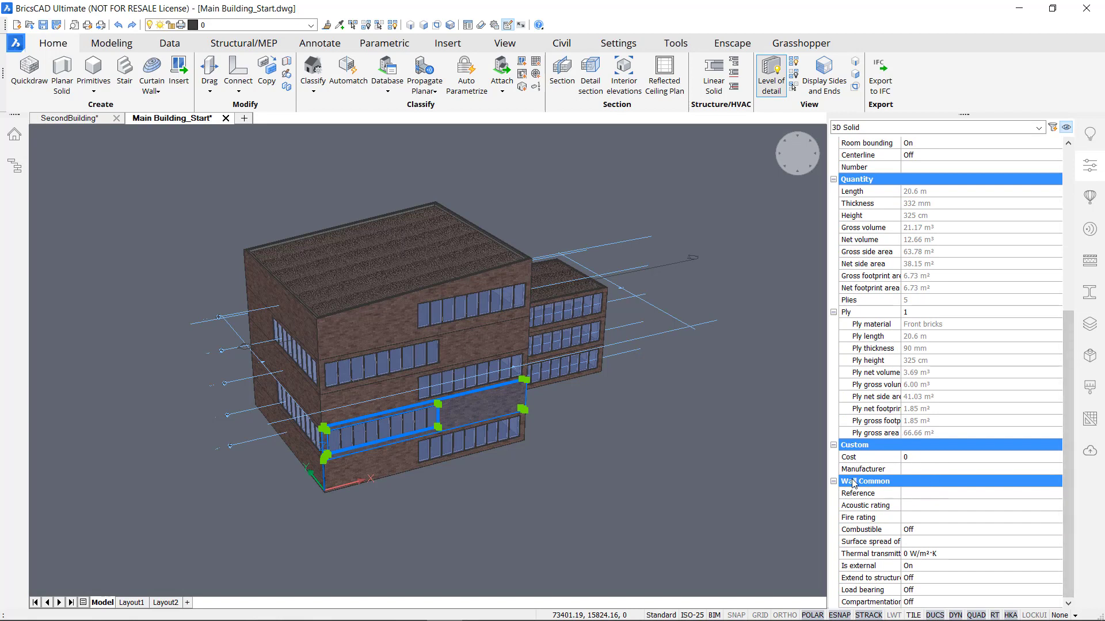
Set the Floor 1 front wall's Cost to 200 and Manufacturer to A, and deselect the wall
left_click(947, 457)
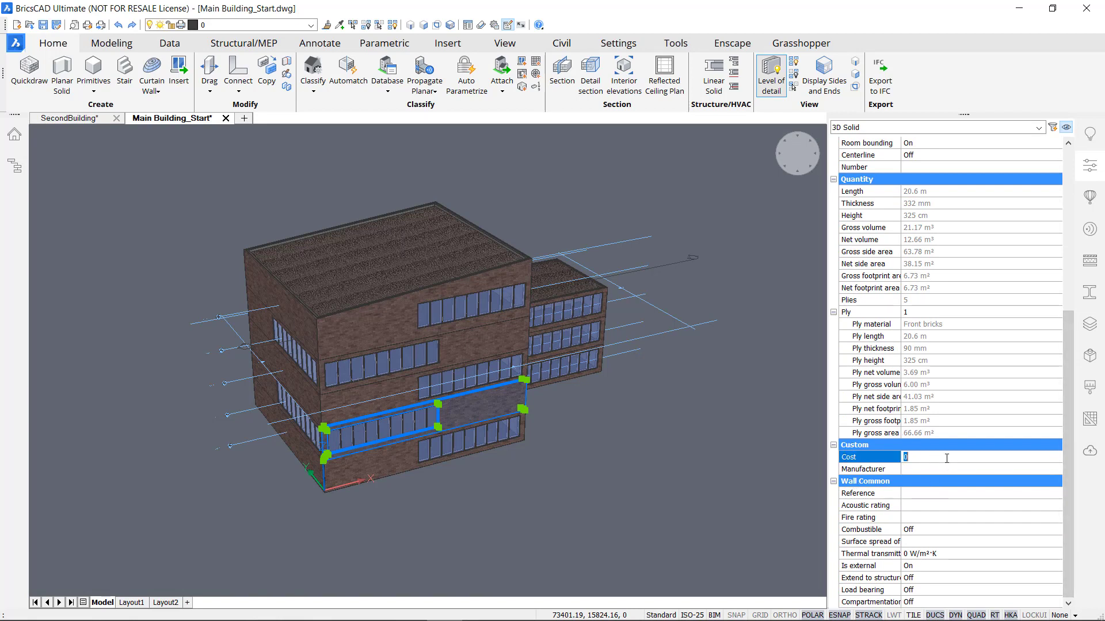
left_click(943, 467)
left_click(946, 459)
type("200")
left_click(944, 472)
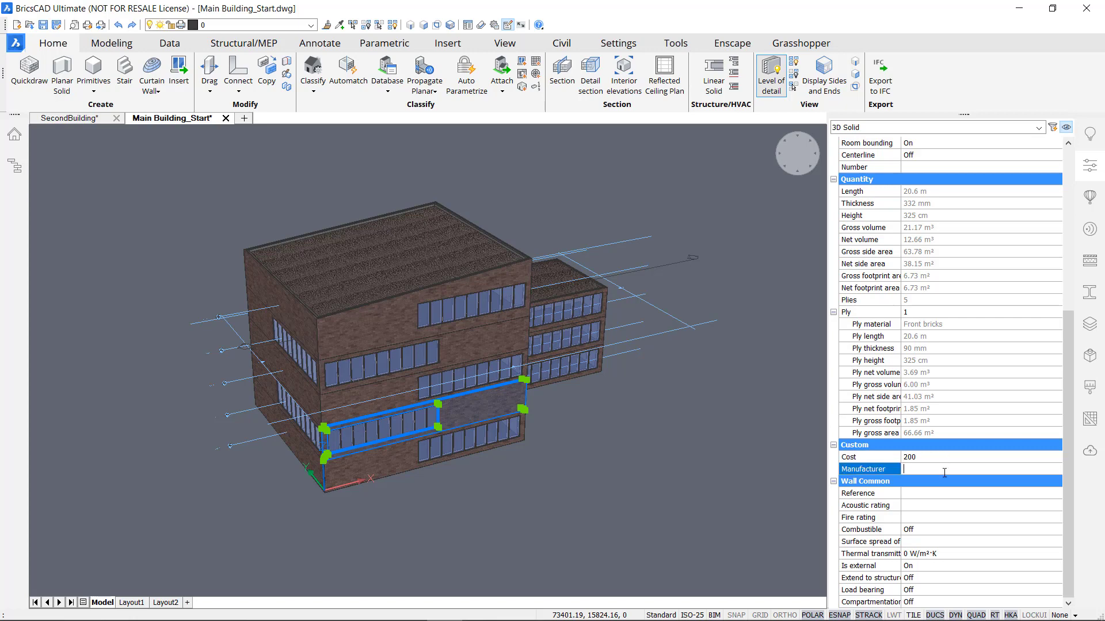
type("A")
left_click(723, 518)
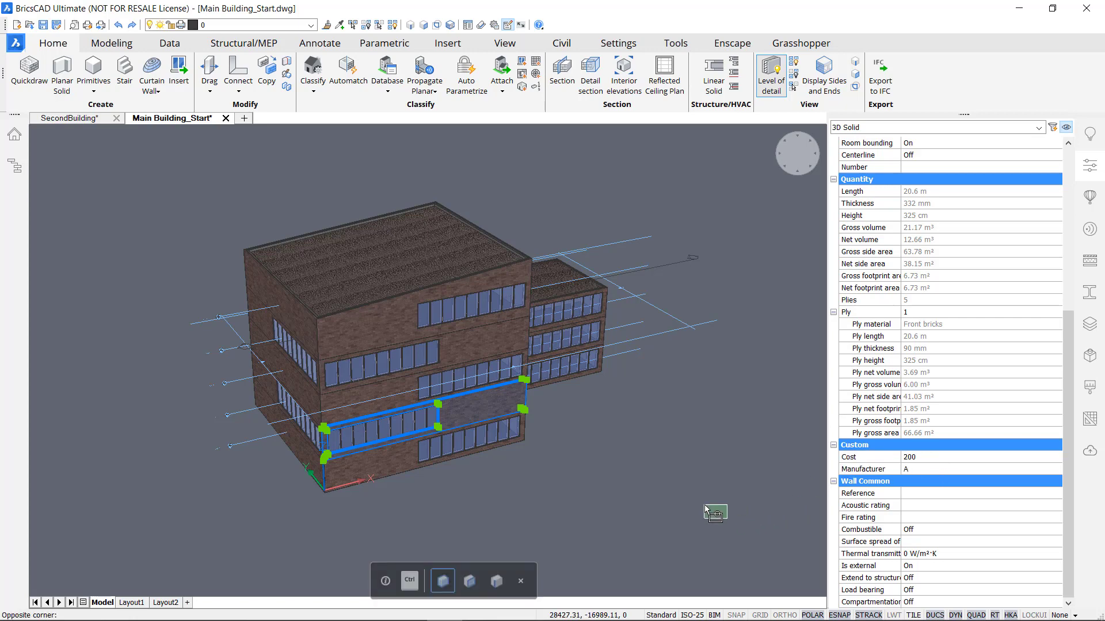
key("Escape")
Examine the Custom properties of the main building's Floor 3 and Floor 2 front walls, deselecting each wall
left_click(470, 353)
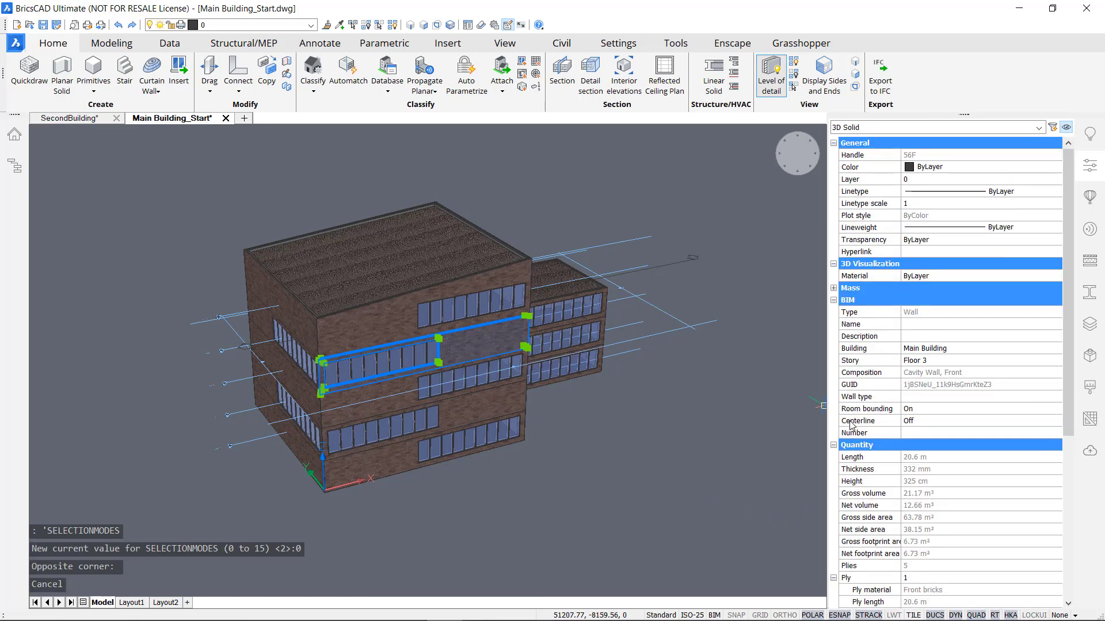
scroll(948, 509, "down", 10)
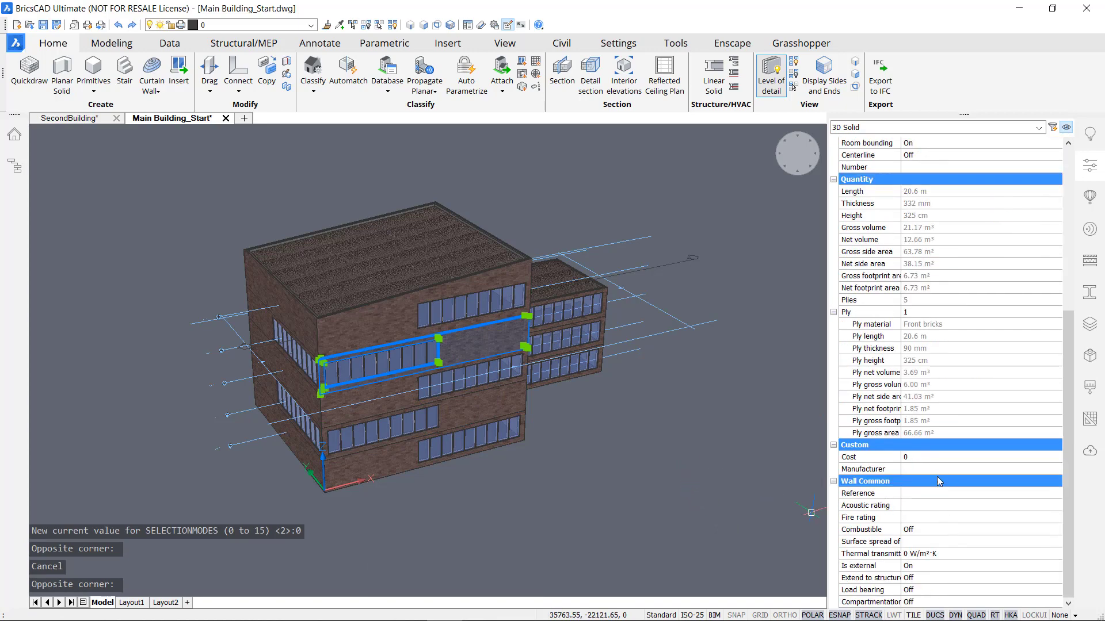
key("Escape")
left_click(409, 385)
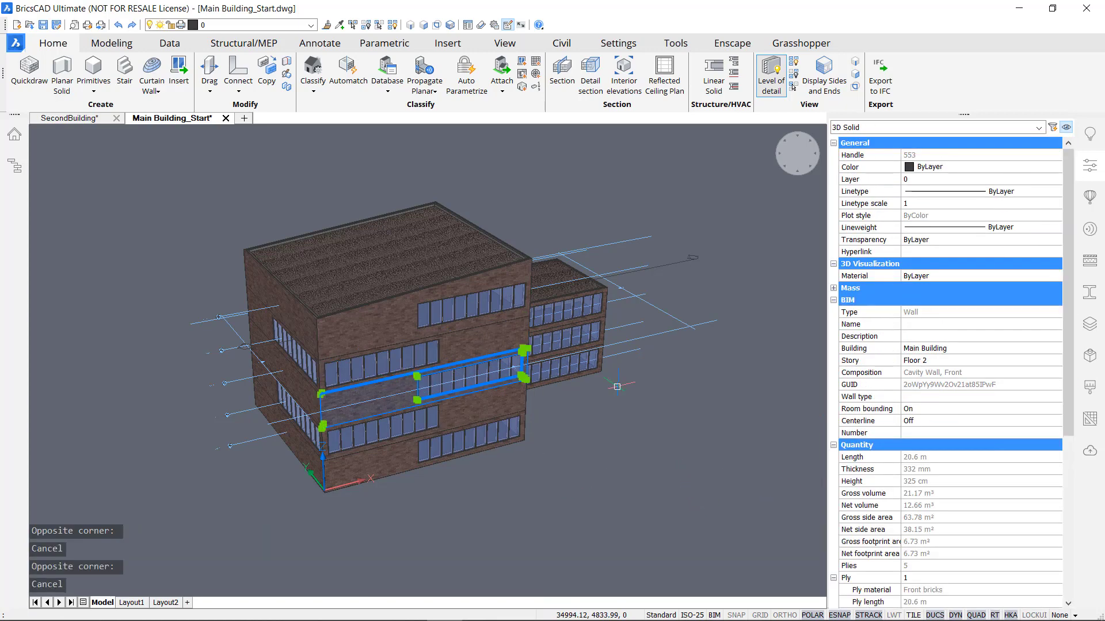
scroll(914, 461, "down", 7)
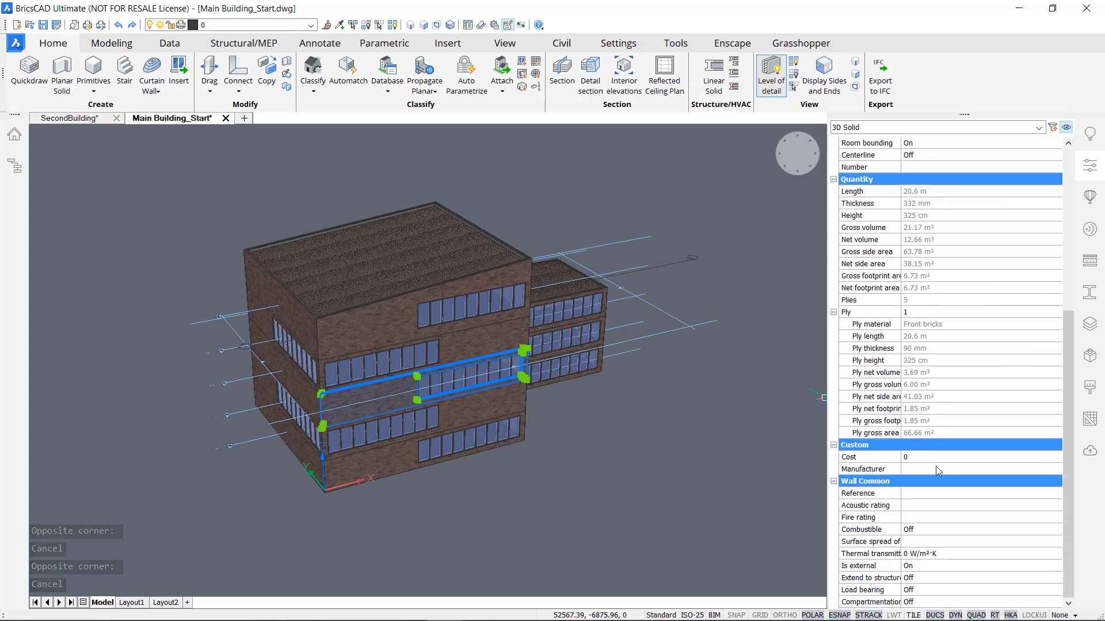
key("Escape")
Recheck the Floor 1 front wall's Custom properties, deselect the wall and close the property display
left_click(498, 409)
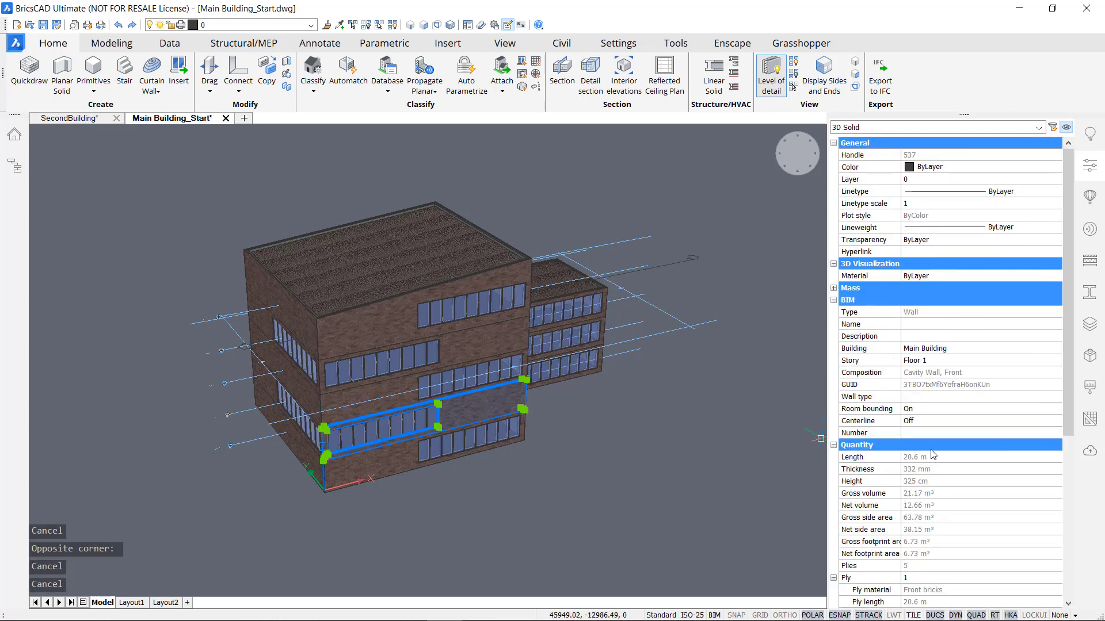
scroll(935, 453, "down", 8)
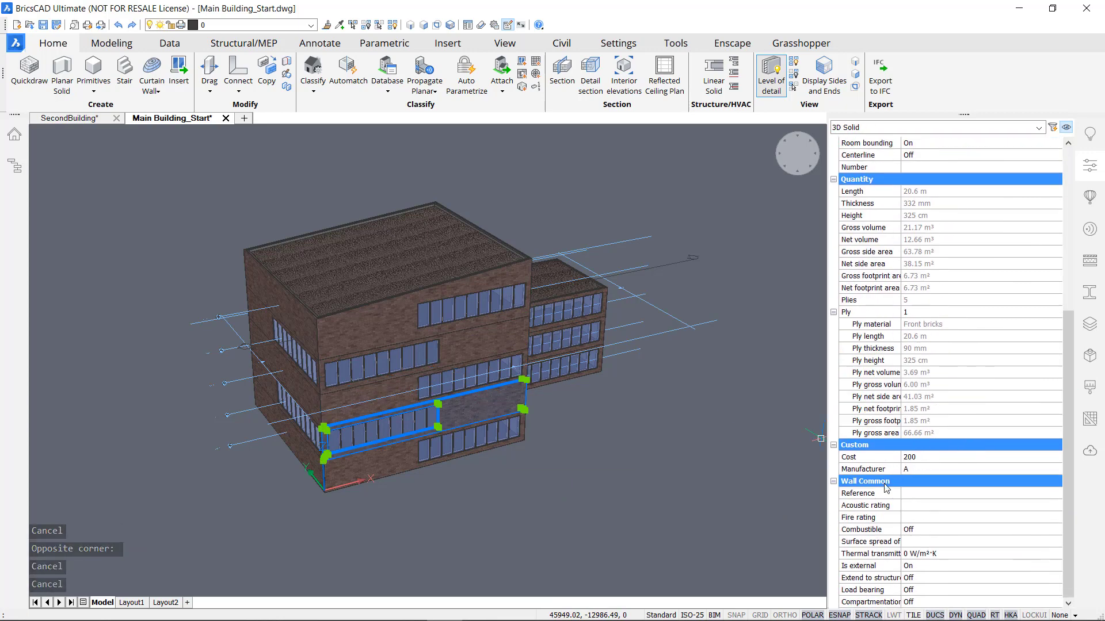
key("Escape")
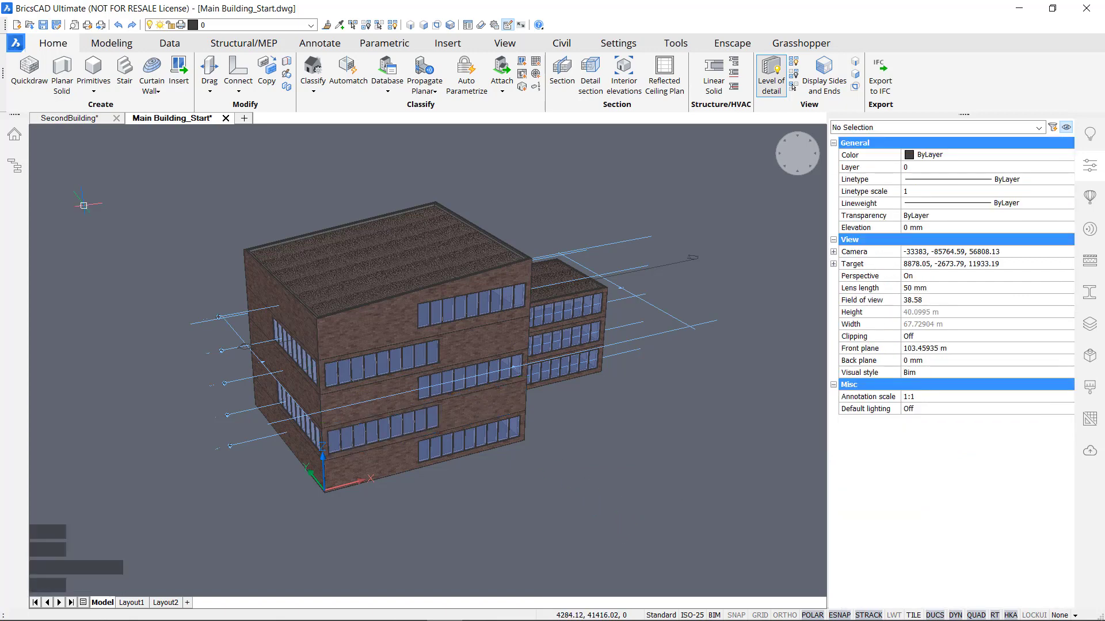
left_click(1088, 197)
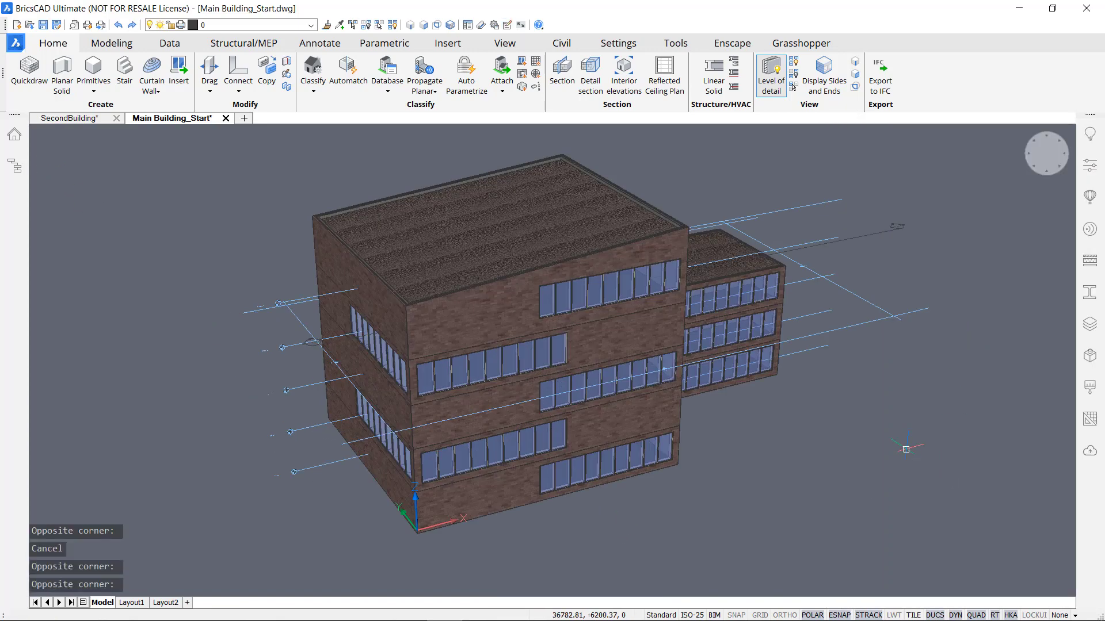